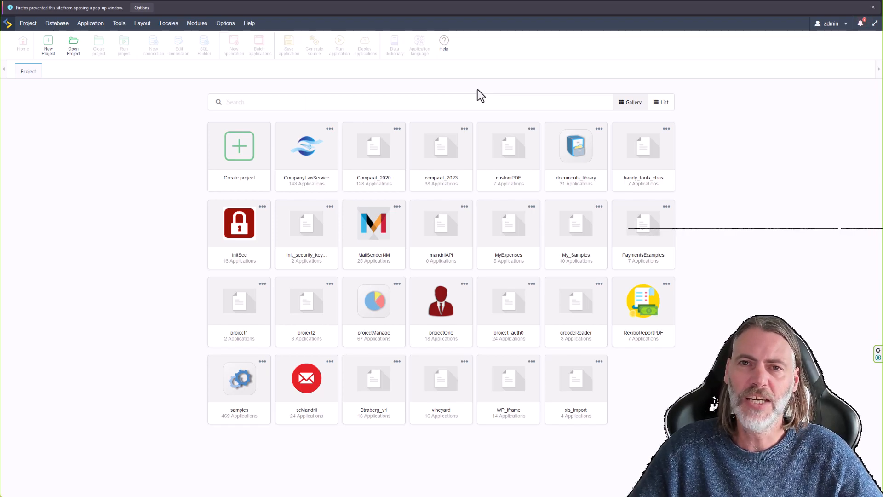
Close Firefox's blocked pop-up bar above the Scriptcase project gallery.
click(873, 7)
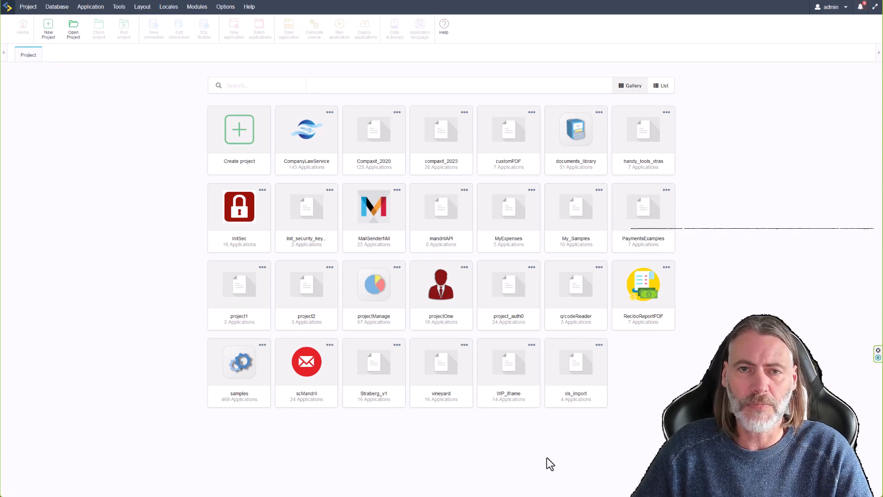
Open projectOne and run its menu application in a manually opened window.
click(449, 301)
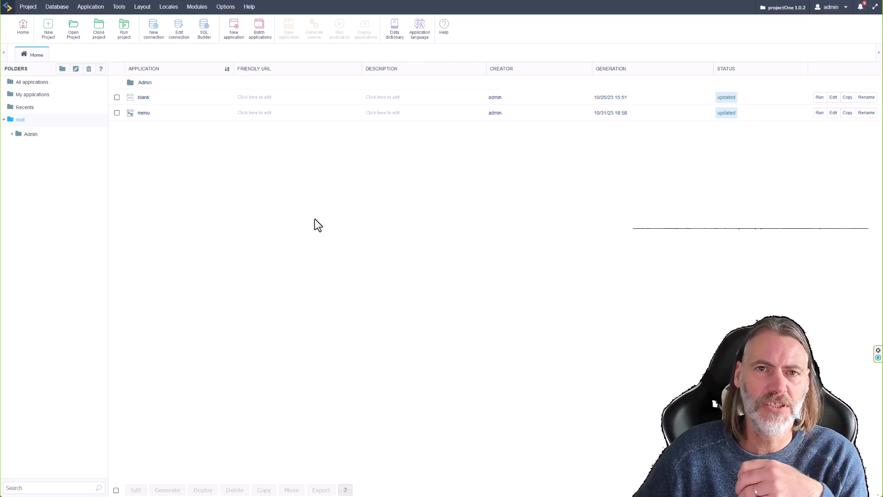
click(820, 112)
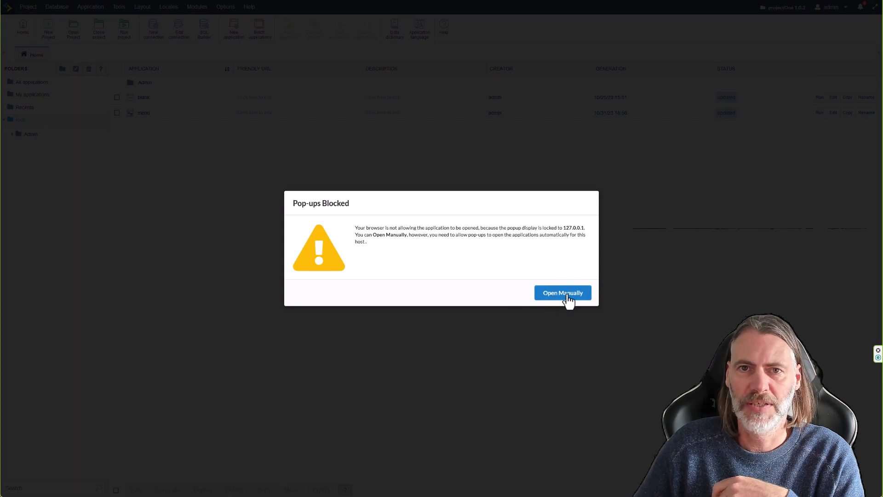
click(563, 297)
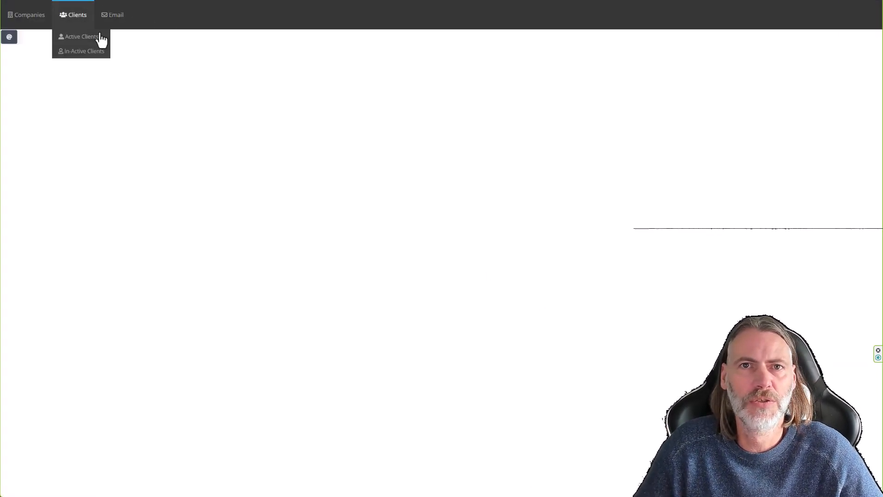
Browse Company Clients, active and in-active clients, email log and email templates, then return to the application list.
mouse_move(35, 23)
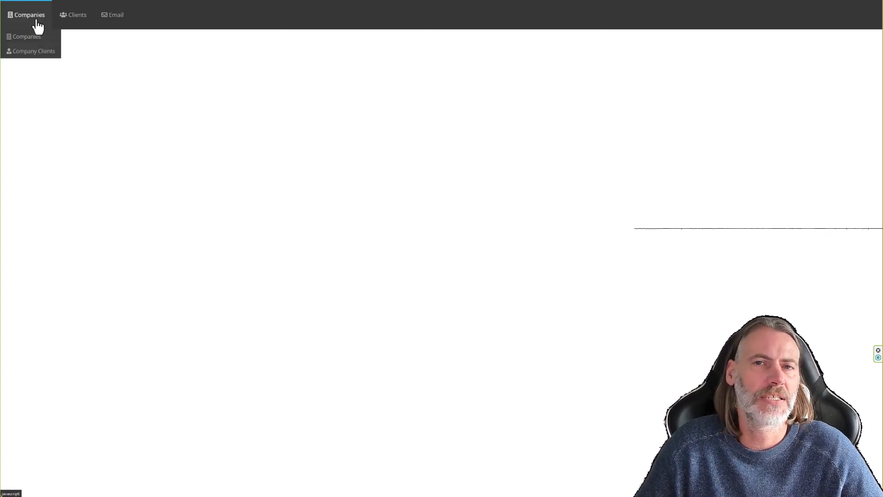
click(42, 56)
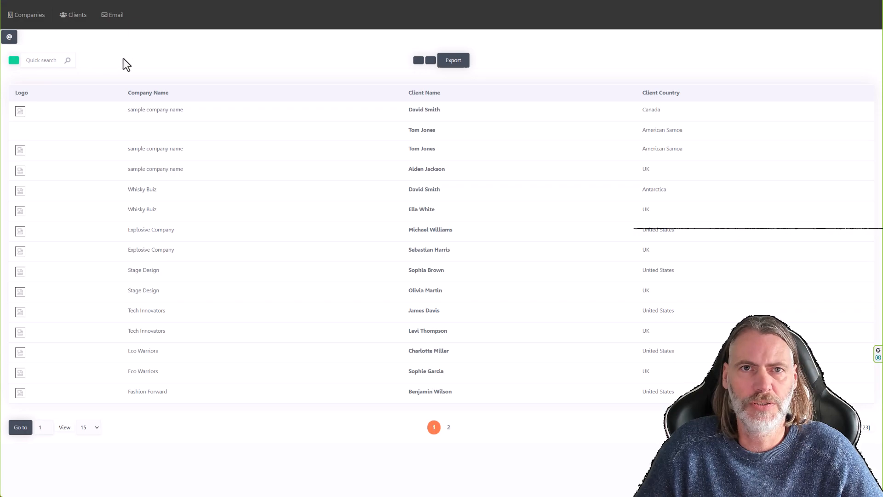
mouse_move(75, 20)
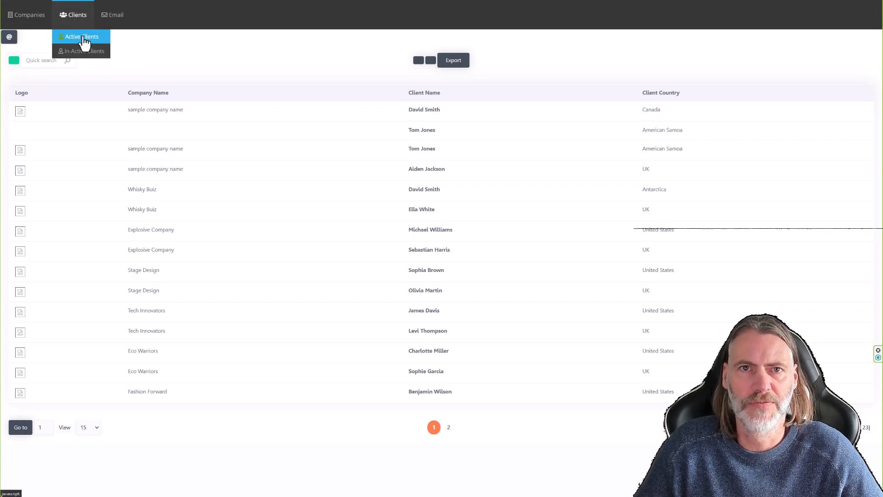
click(85, 44)
click(81, 51)
mouse_move(114, 21)
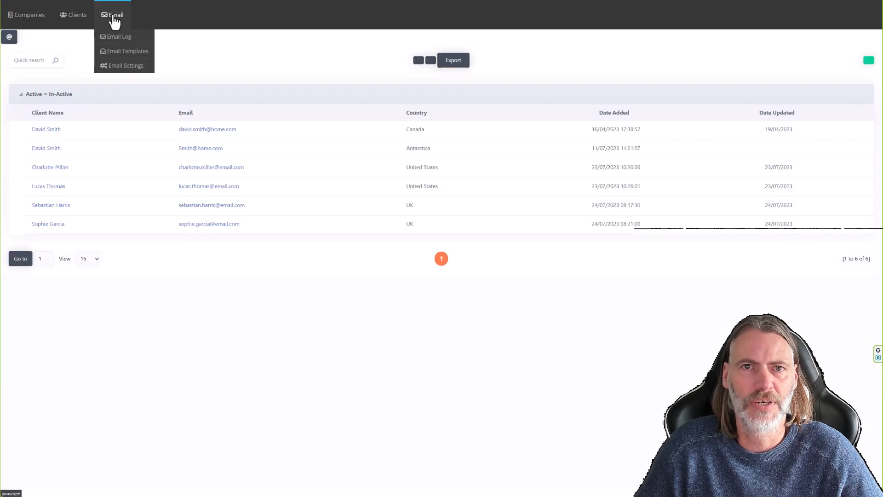
click(117, 37)
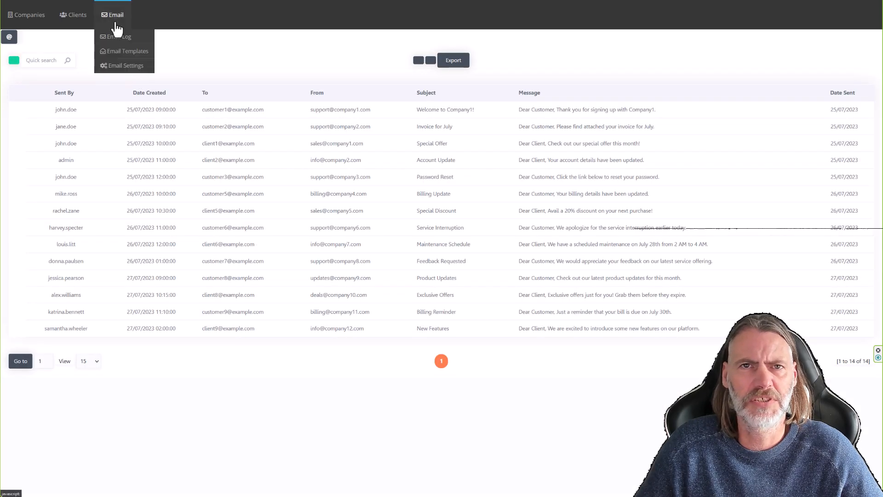
click(121, 51)
mouse_move(95, 17)
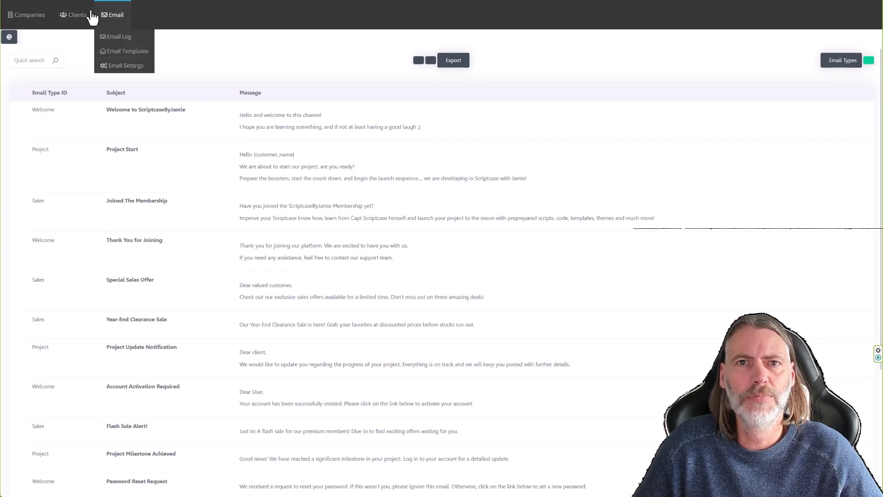
click(129, 0)
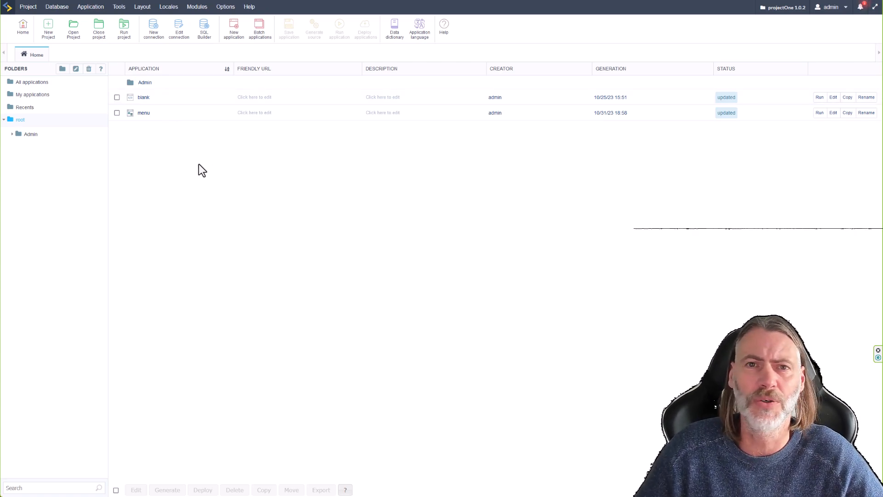
Create a Menu application renamed from menu_1 to menu_new, then expand its Application section.
click(234, 28)
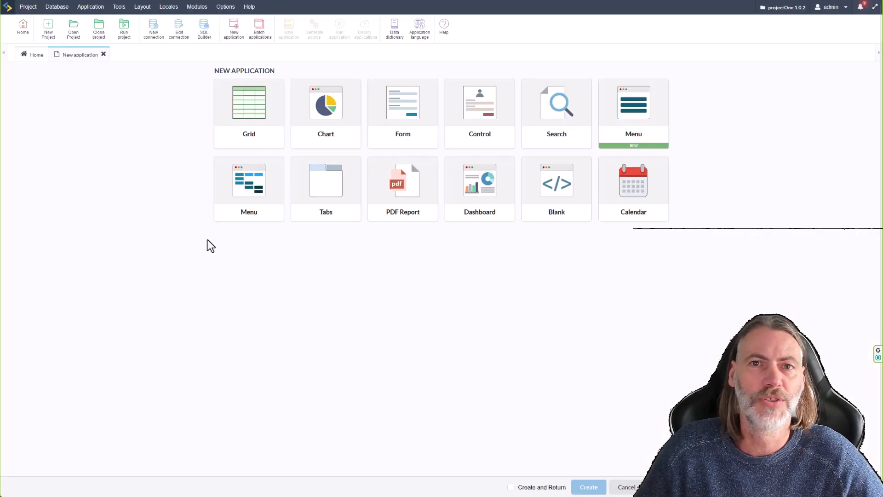
click(635, 112)
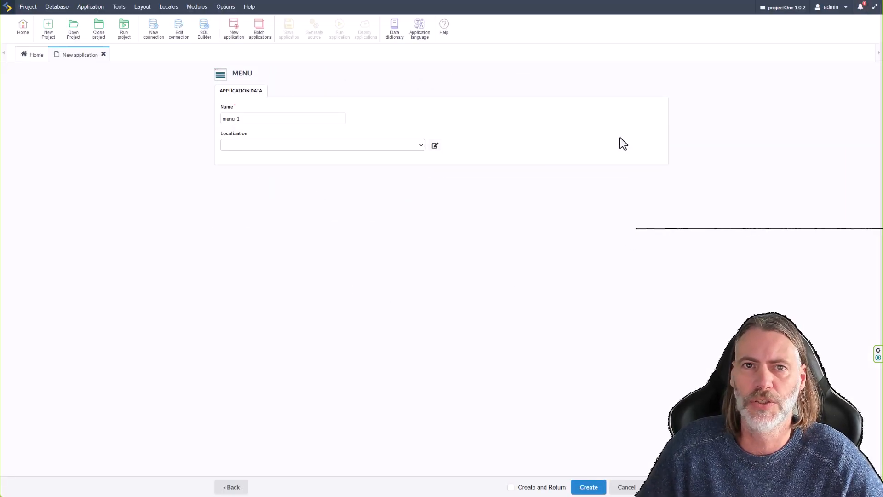
click(259, 120)
key(BackSpace)
text(new)
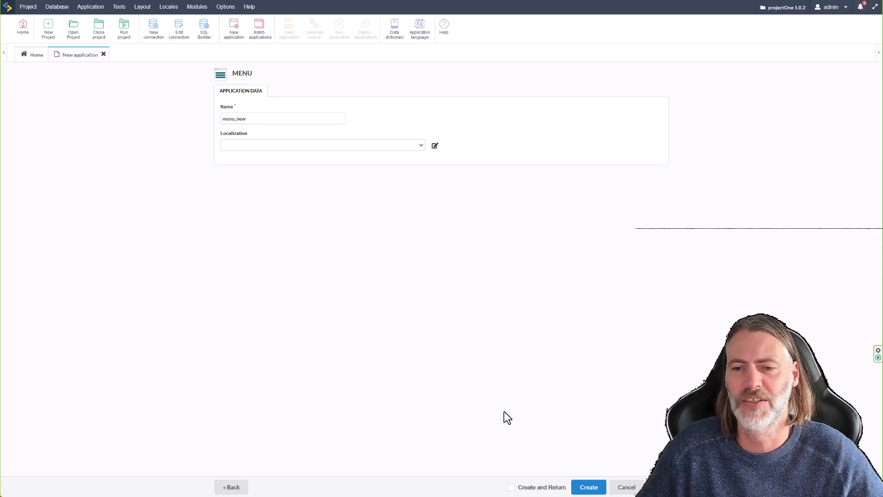
click(589, 488)
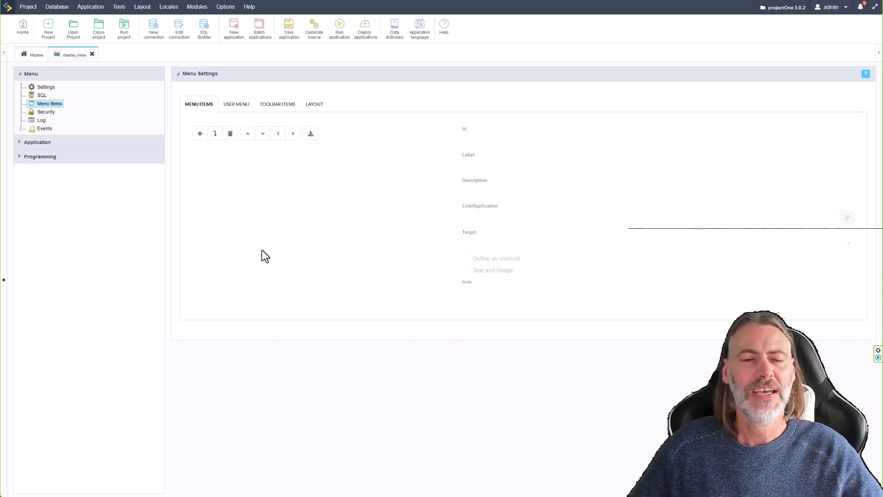
click(21, 144)
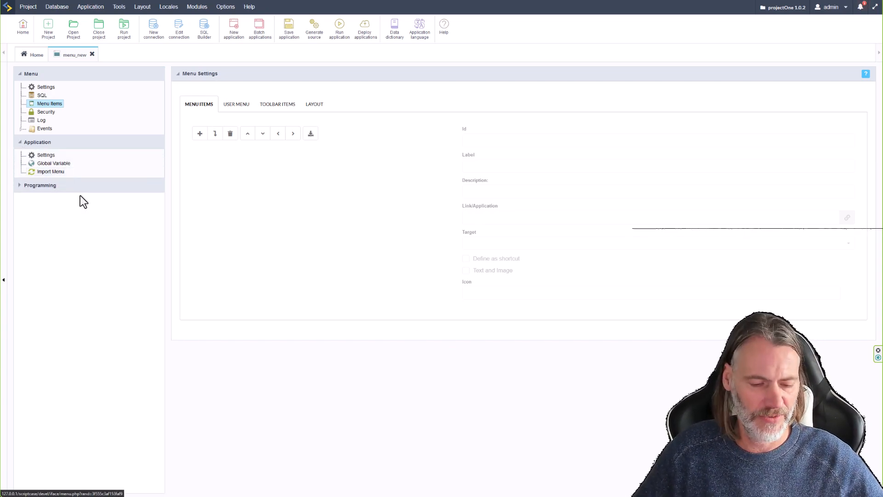
key(ctrl+plus)
key(ctrl+plus)
key(ctrl+plus)
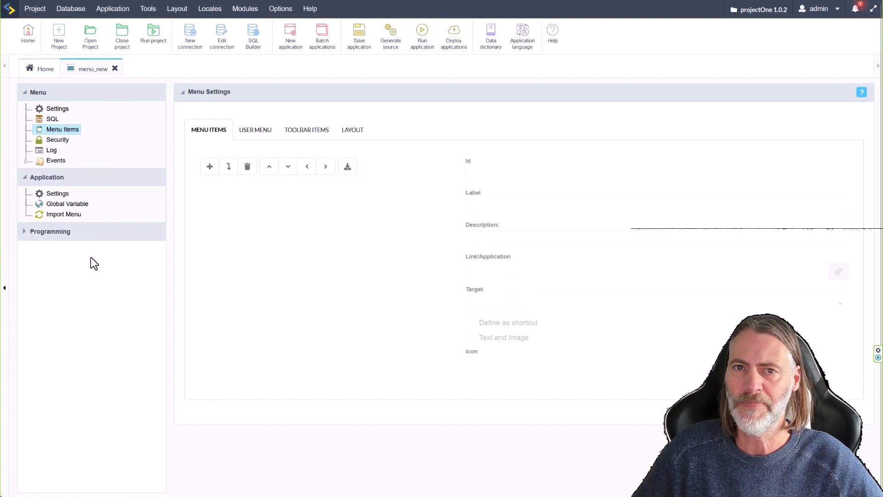
Import the existing 'menu' application's items into menu_new via Import Menu.
click(60, 215)
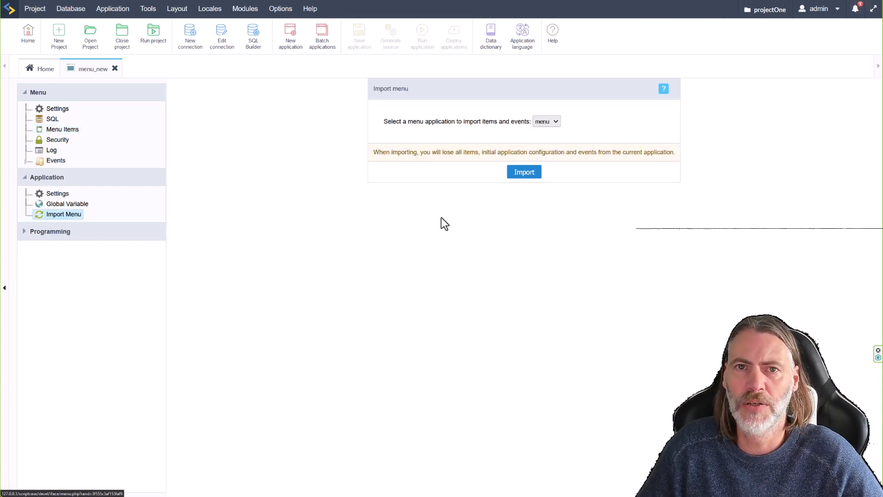
click(554, 122)
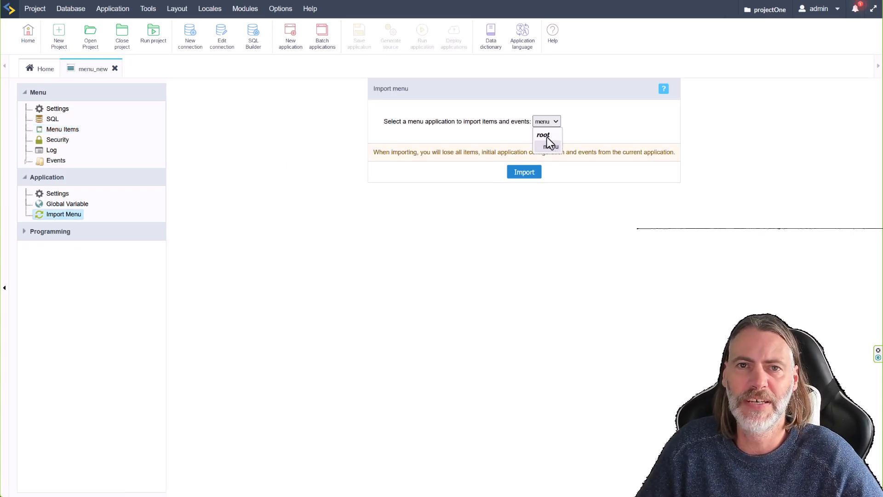
click(550, 146)
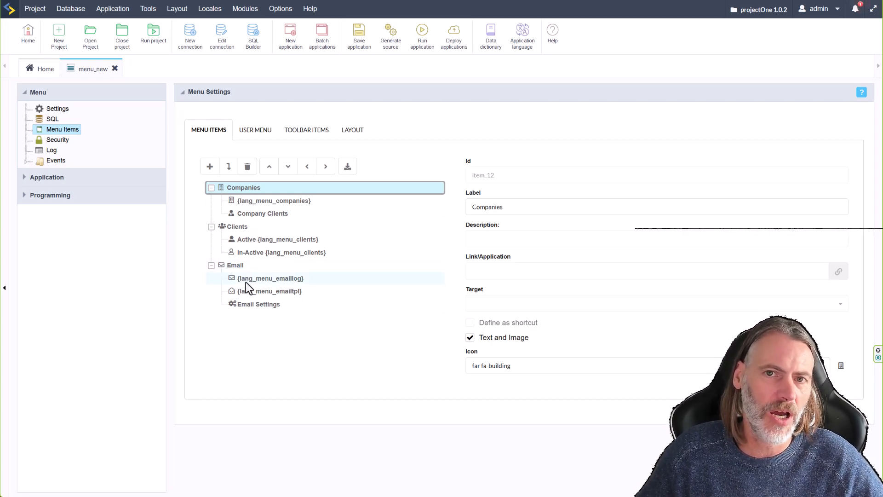
Review the USER MENU and TOOLBAR ITEMS tabs and the onApplicationInit and onLoad events.
click(256, 131)
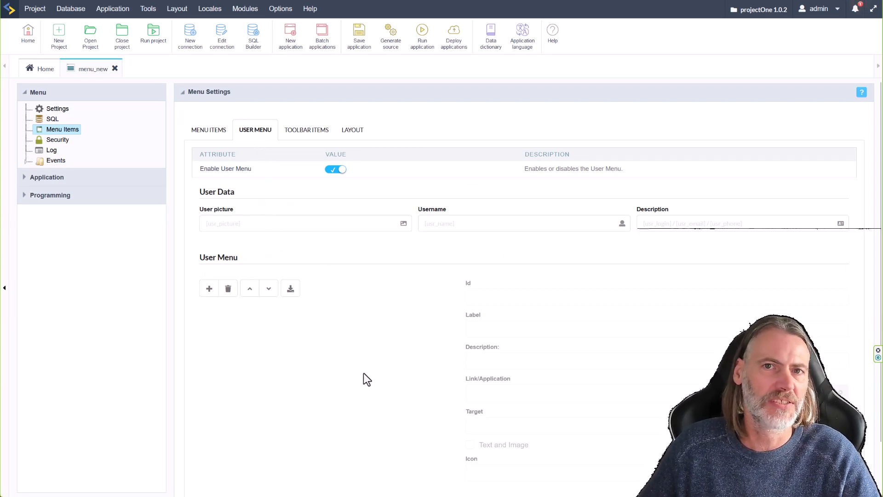
click(307, 132)
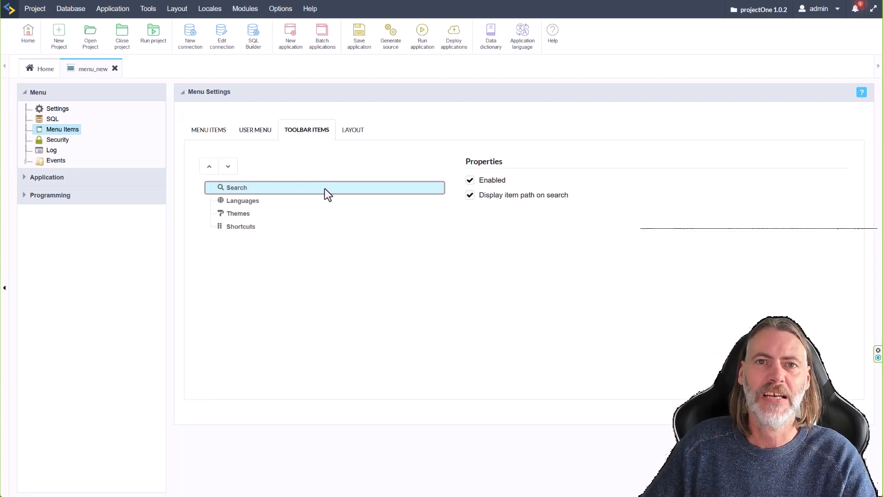
click(26, 161)
click(78, 171)
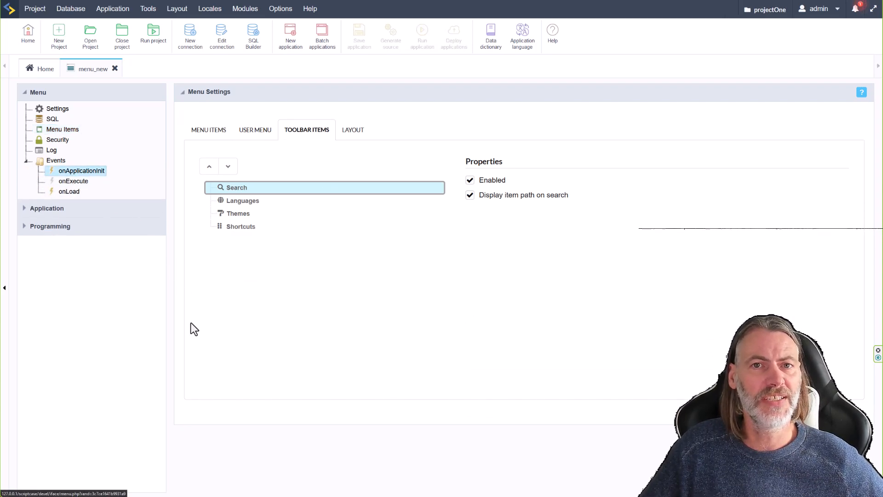
click(72, 192)
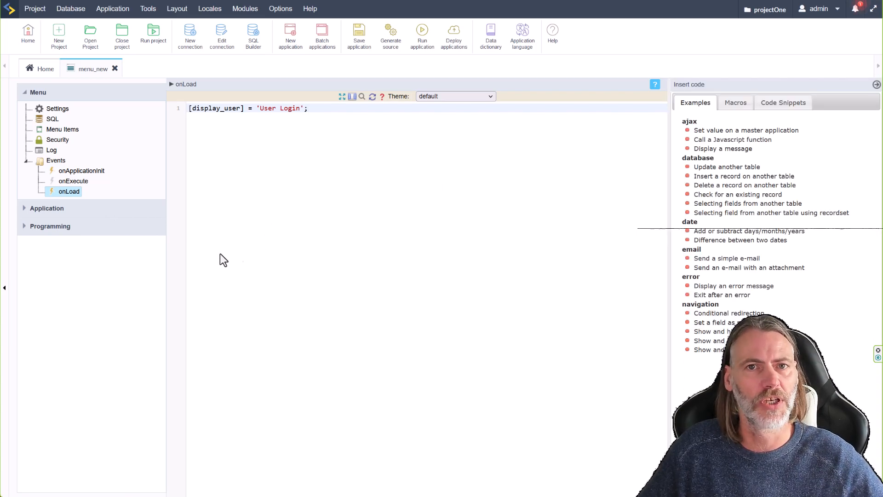
click(74, 172)
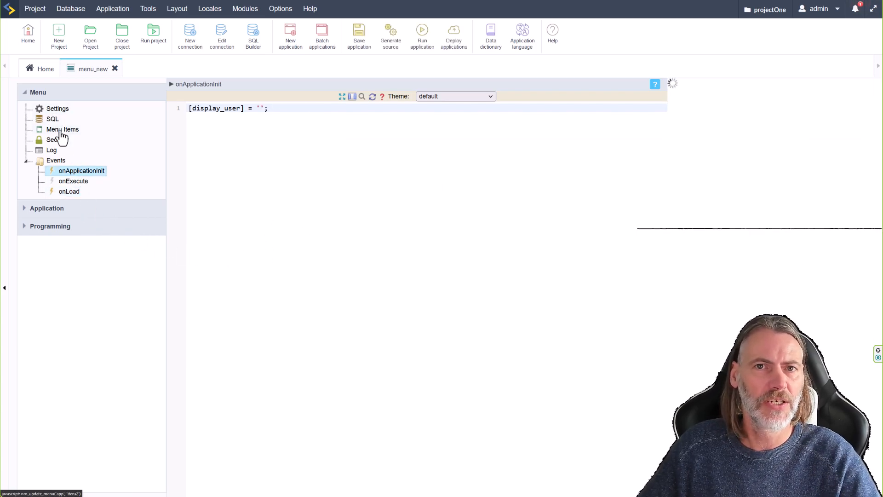
click(62, 131)
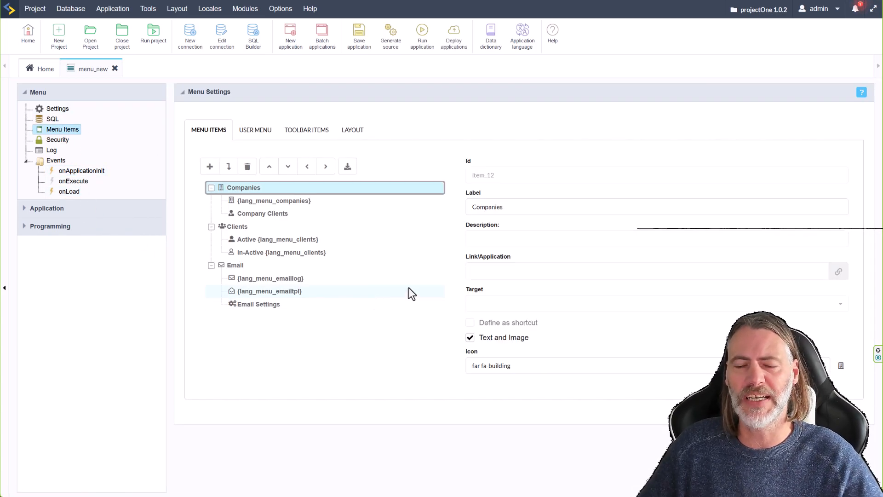
Run menu_new and open its Companies menu in the running app.
click(421, 34)
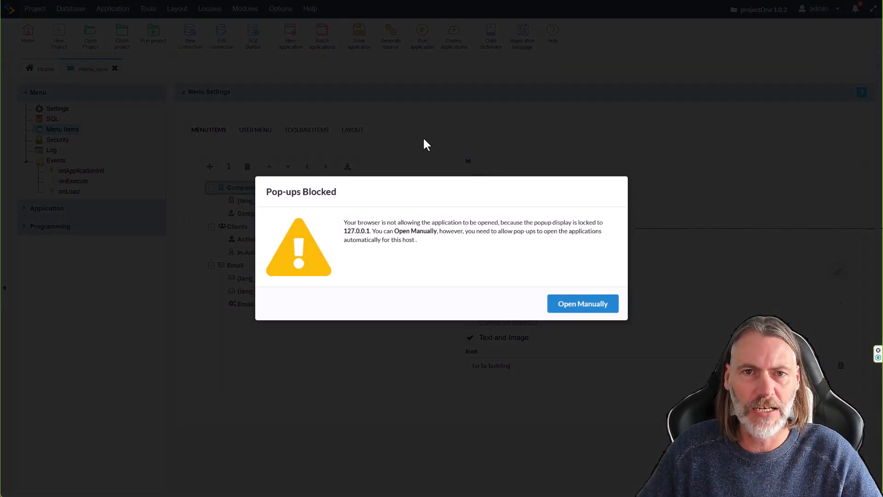
click(600, 307)
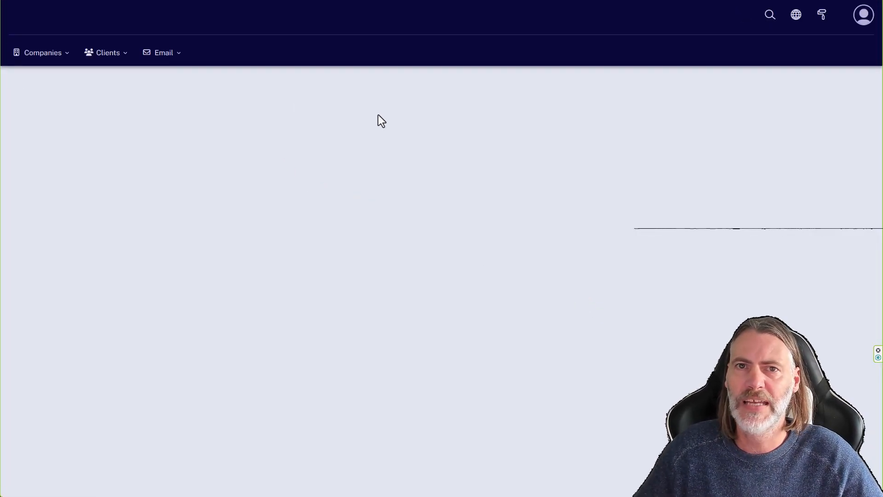
click(50, 55)
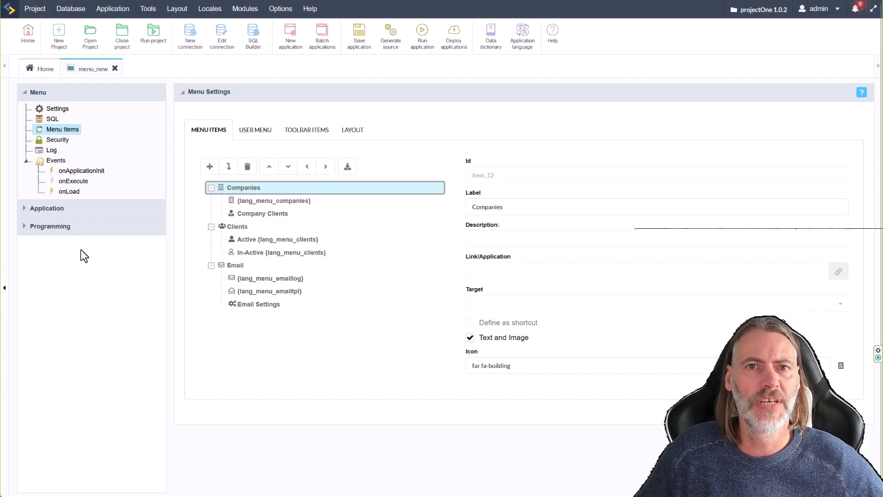
Duplicate the [display_user] assignment line several times in onApplicationInit and save.
click(76, 171)
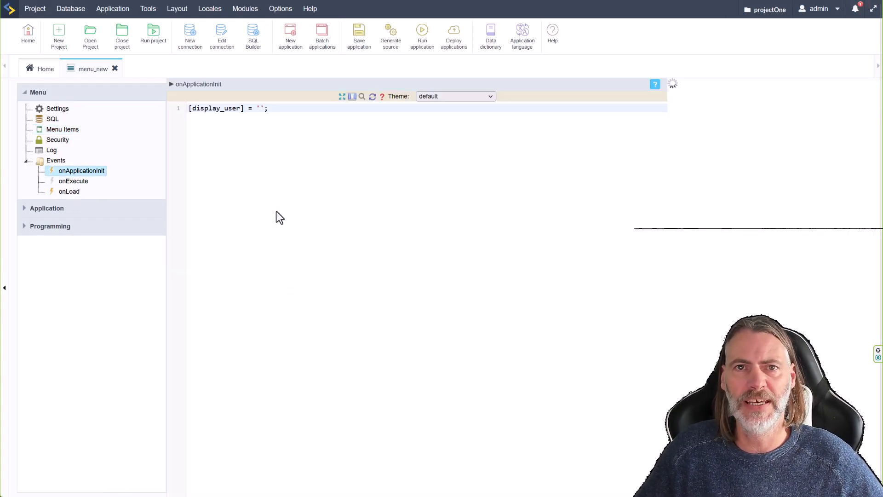
drag(271, 109, 189, 113)
key(ctrl+c)
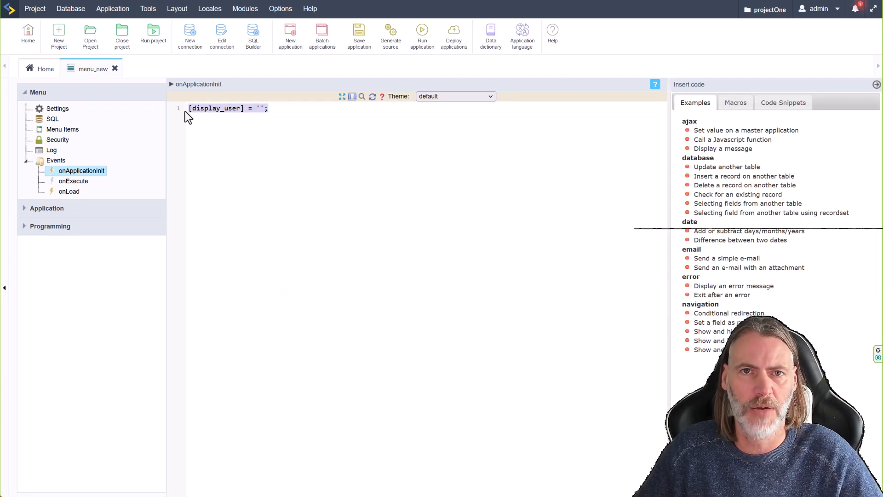
click(295, 112)
key(Return)
key(Return)
key(ctrl+v)
key(Return)
key(ctrl+v)
key(Return)
key(ctrl+v)
key(Return)
key(ctrl+v)
key(Return)
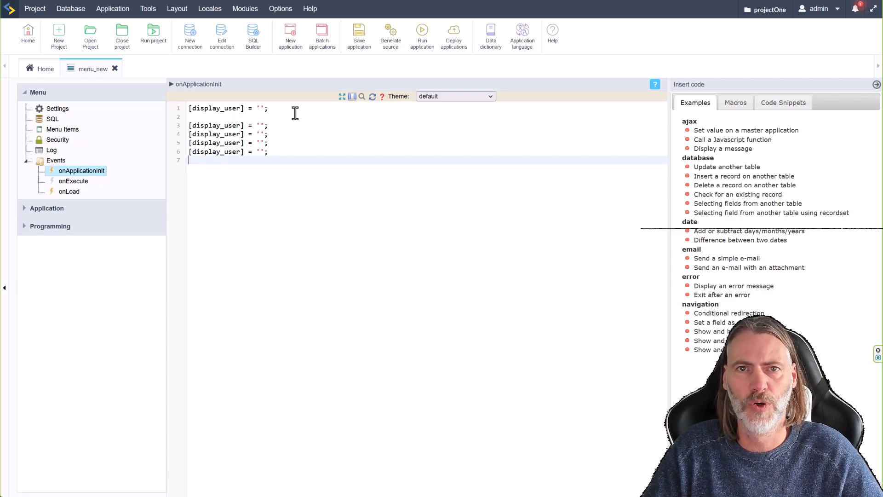
key(ctrl+v)
key(Return)
key(ctrl+v)
click(355, 43)
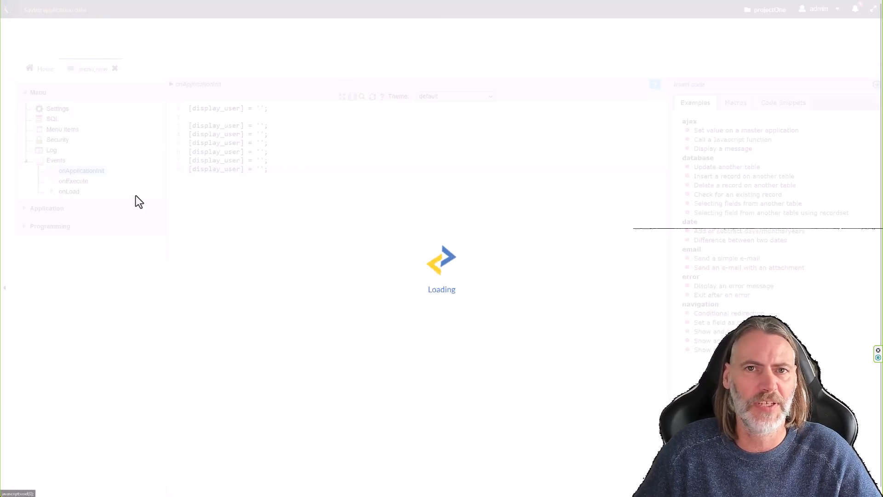
Rename the duplicated variables to usr_login and usr_email and delete the leftover lines.
click(57, 131)
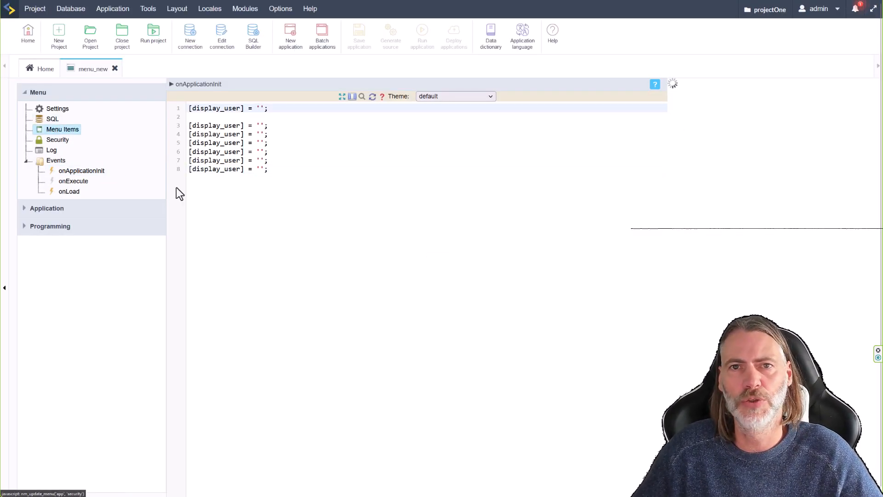
click(256, 130)
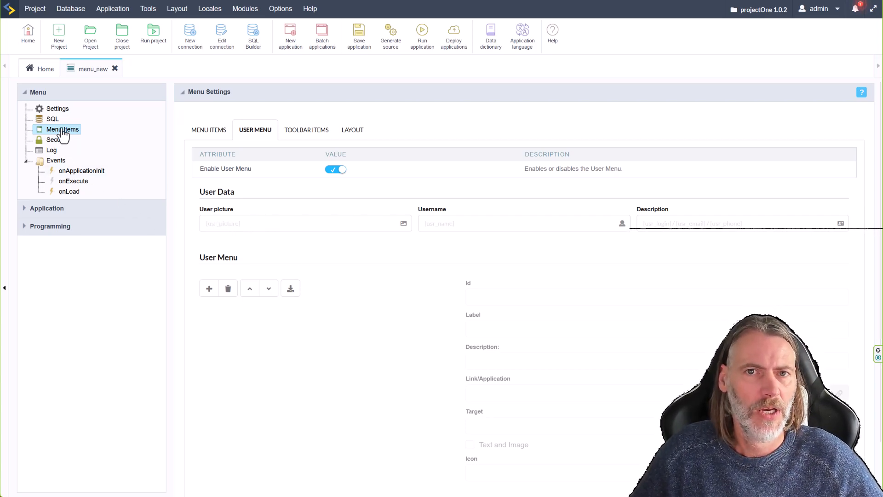
click(70, 174)
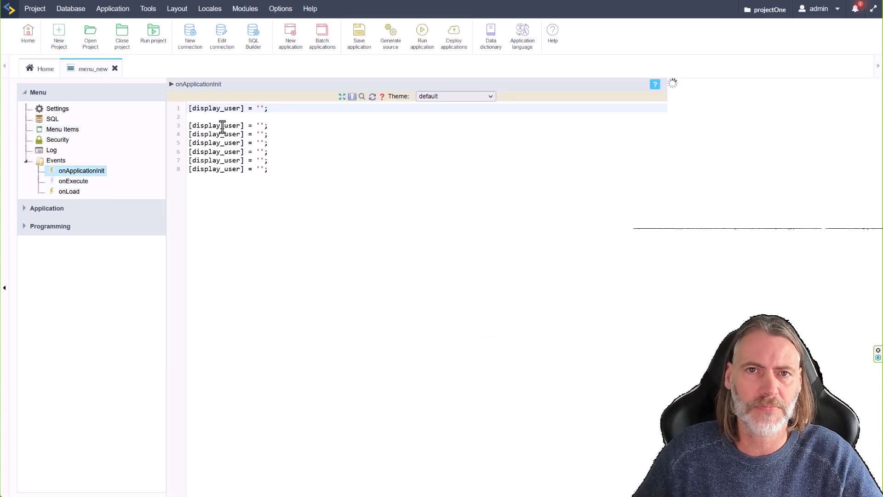
double_click(223, 126)
text(usr_login)
double_click(234, 135)
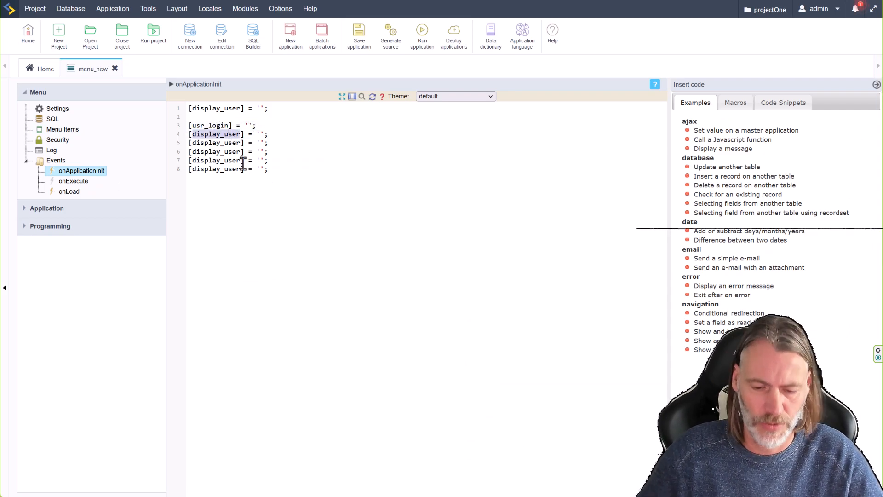
text(usr_email)
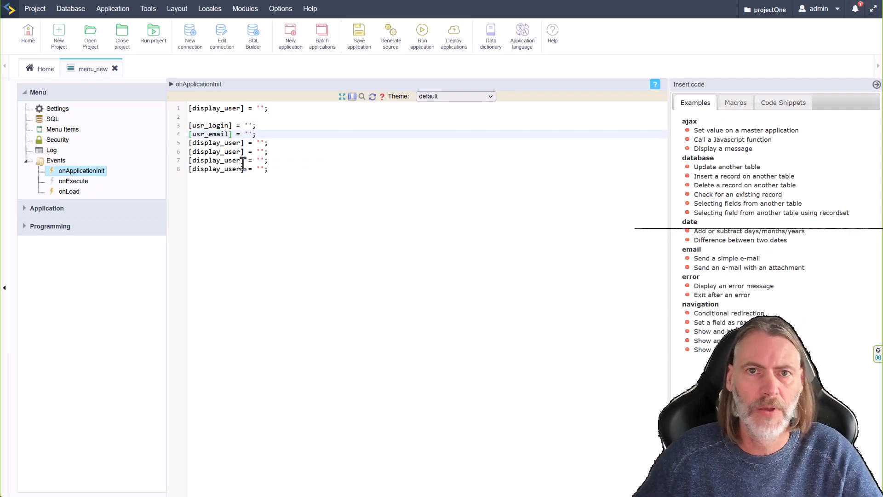
double_click(211, 145)
text(usr)
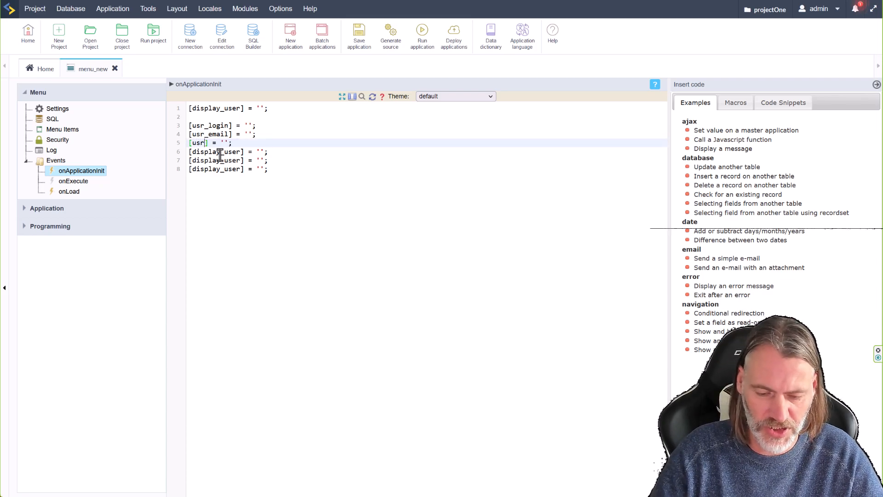
drag(288, 169, 177, 144)
key(BackSpace)
Assign a test login name to usr_login and a contact e-mail address to usr_email.
click(249, 125)
text(Jamie)
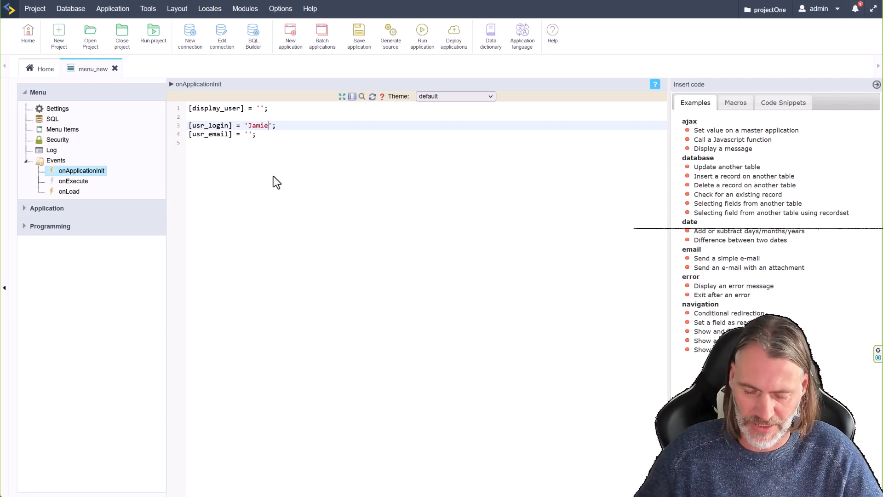
click(249, 135)
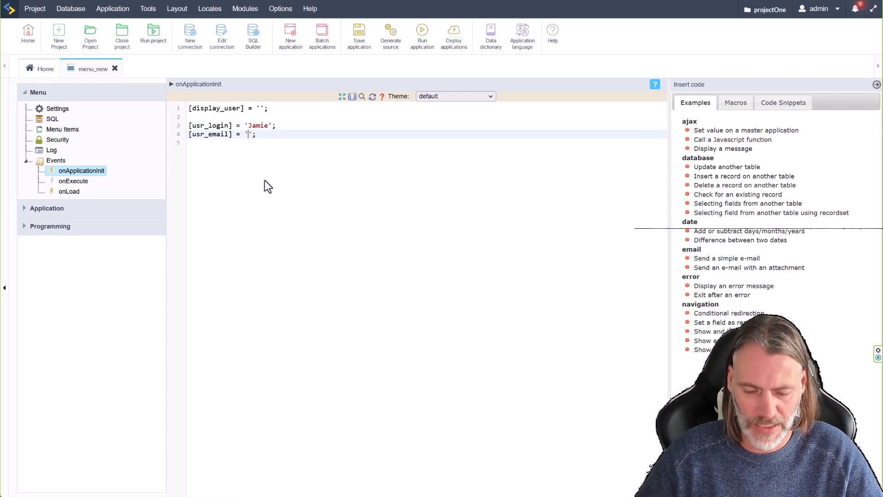
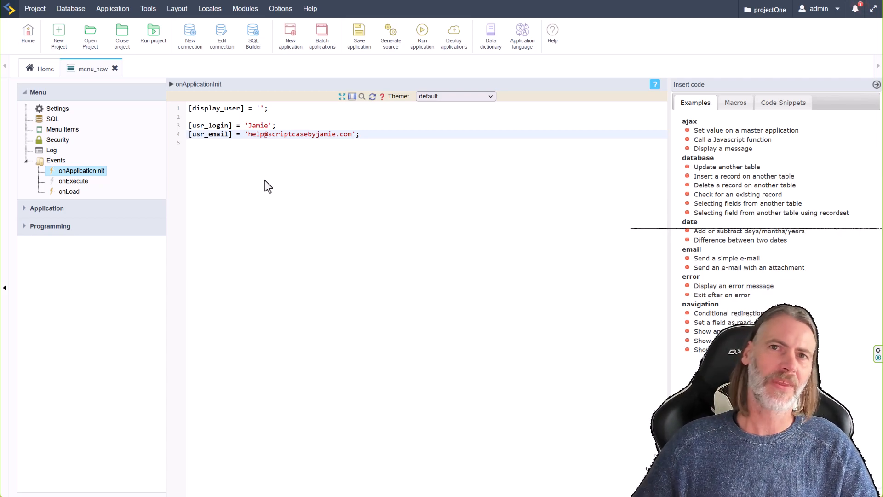
click(374, 135)
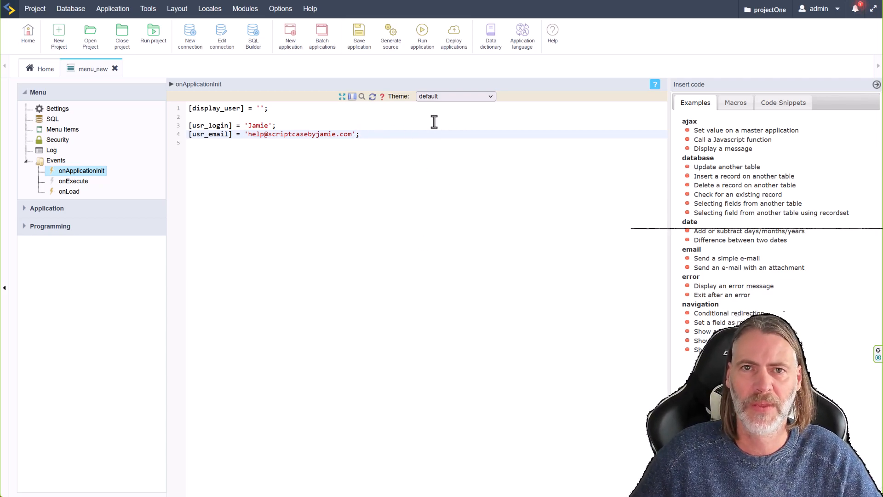
Run menu_new to preview it, then return to the editor's usr_login variable.
click(423, 32)
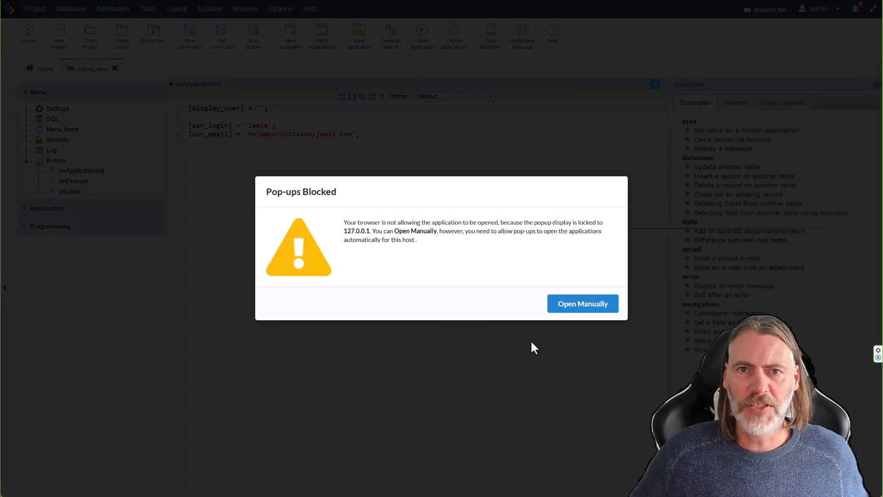
click(584, 304)
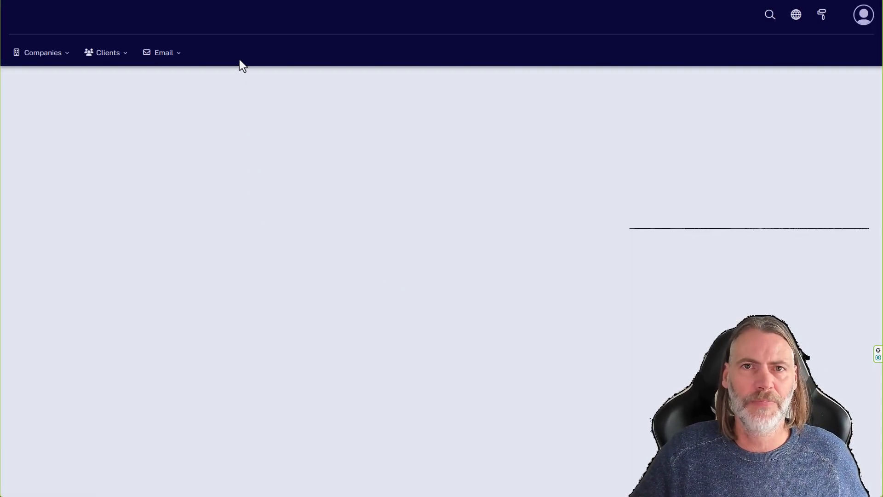
click(106, 1)
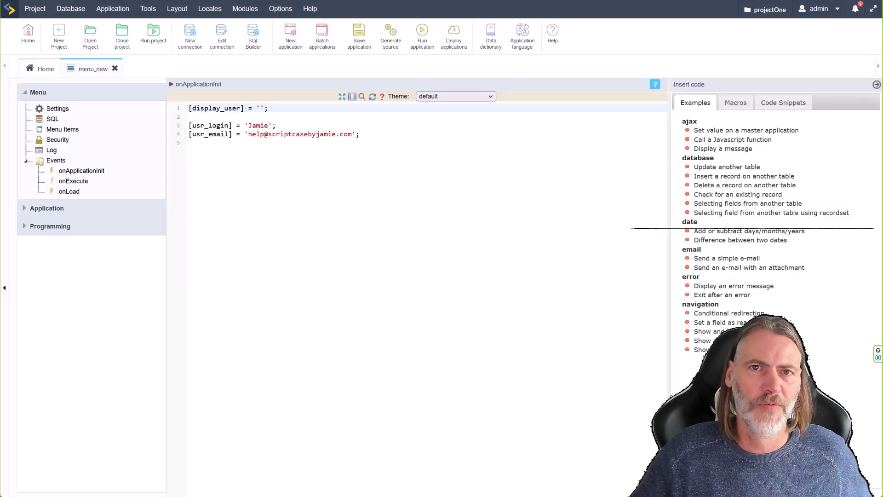
drag(232, 125, 188, 126)
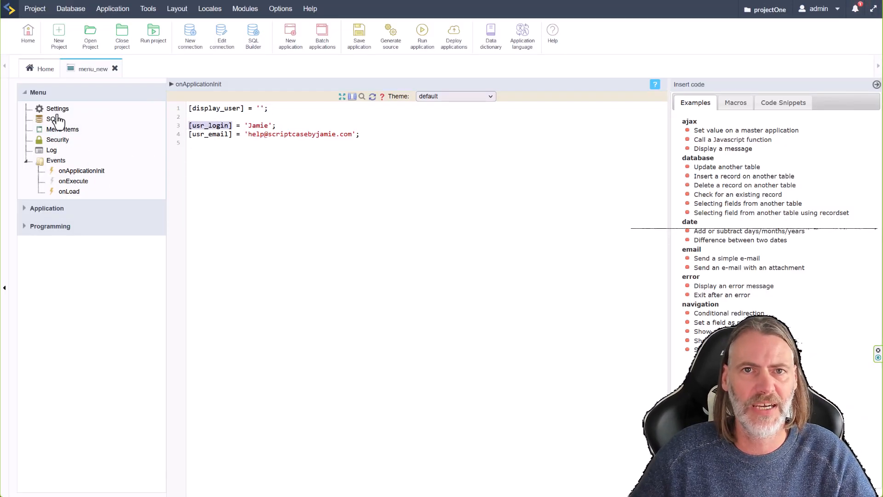
Set the user menu Username to [usr_name] and Description to [usr_login].
click(55, 131)
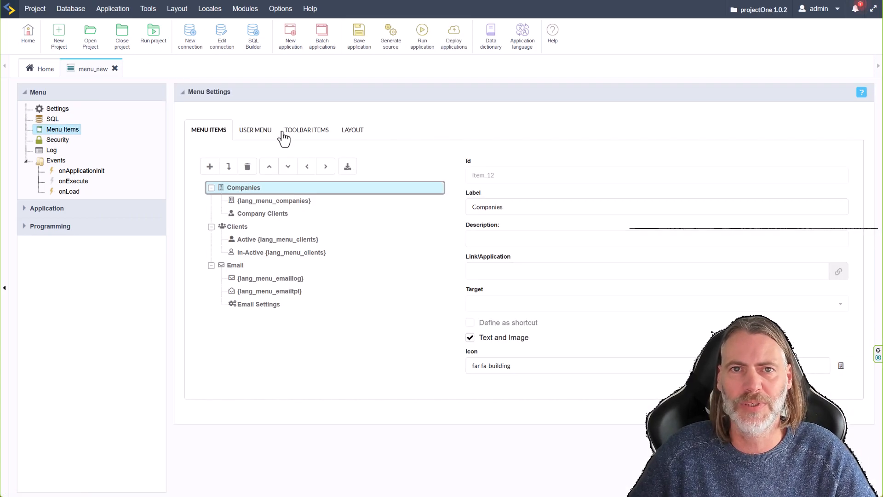
click(255, 130)
click(469, 224)
text([usr_name)
click(669, 223)
text([usr_login])
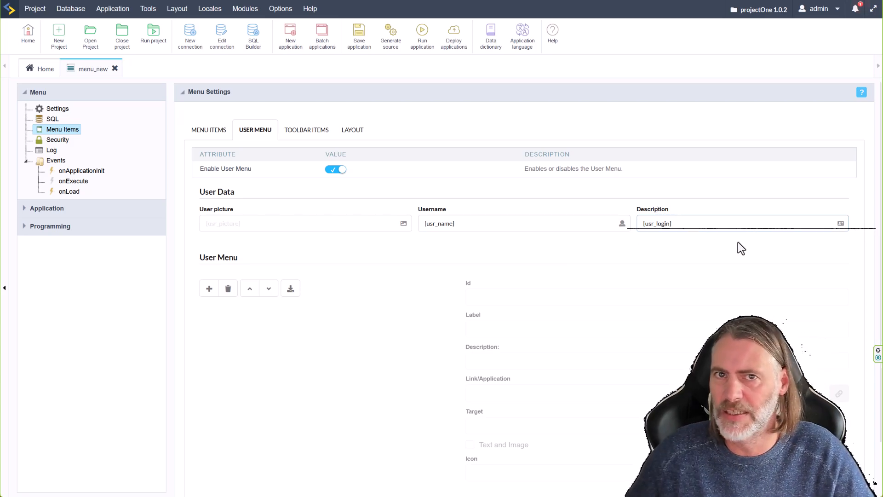
Run the menu app again and check the name shown in the user dropdown.
click(423, 31)
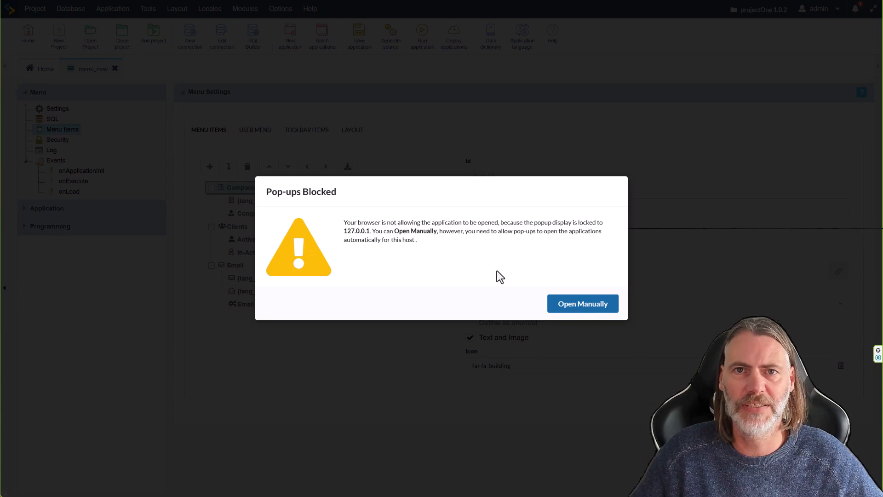
click(580, 302)
click(863, 16)
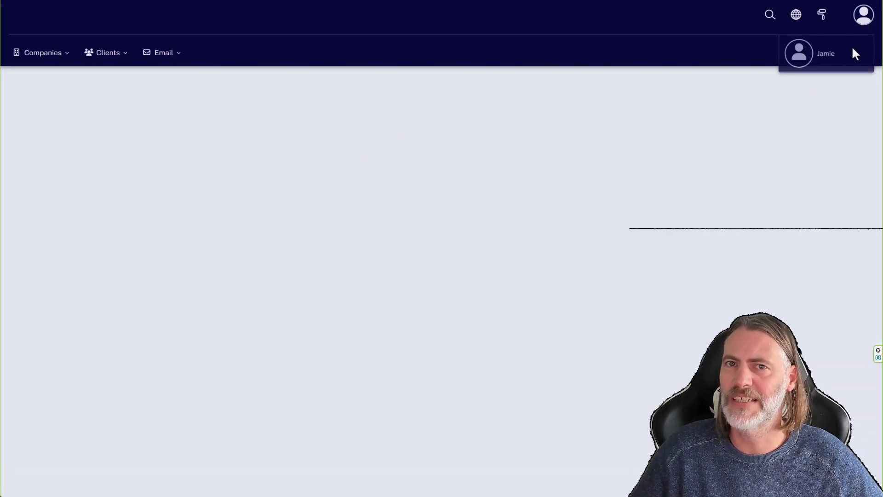
click(803, 54)
click(860, 23)
drag(821, 56, 814, 55)
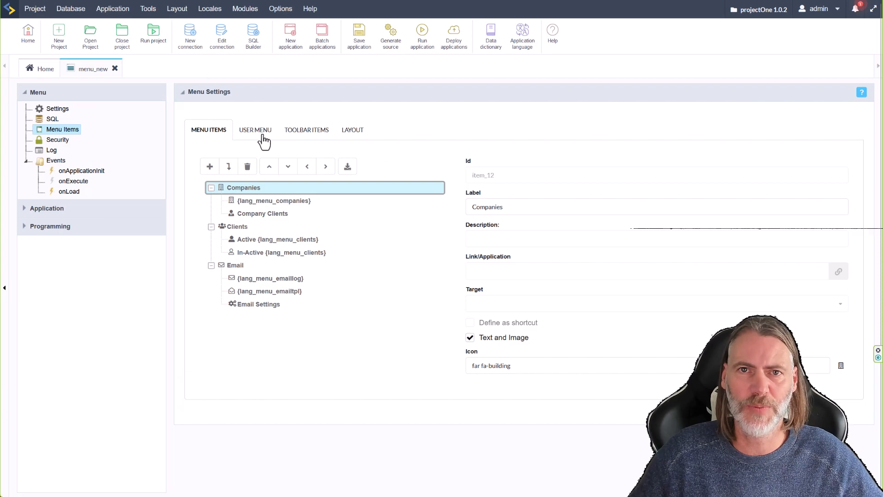
Review the Username and Description values, then go back to onApplicationInit.
click(258, 134)
drag(691, 224, 644, 234)
click(529, 222)
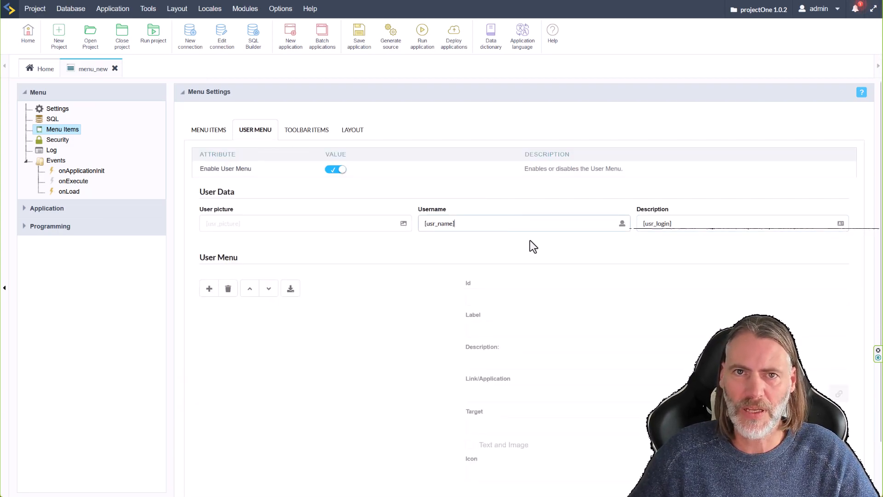
click(73, 171)
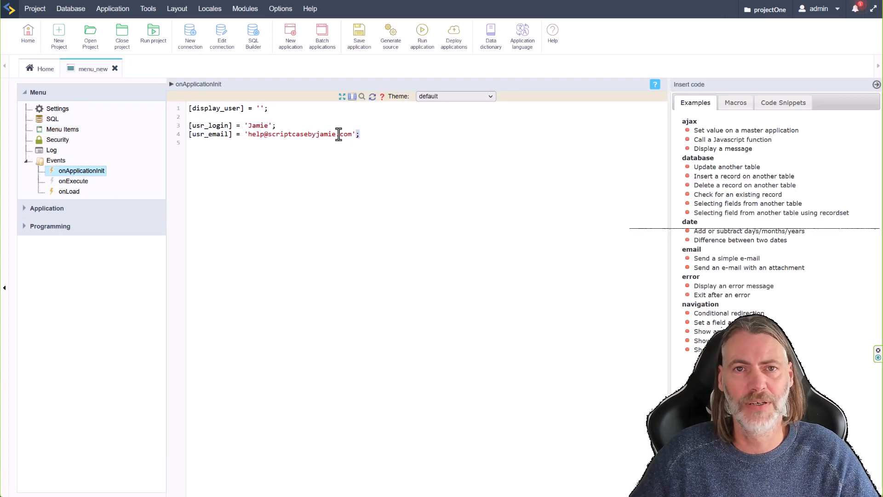
Add a usr_name line assigning a full name in onApplicationInit.
drag(360, 134, 187, 131)
click(189, 135)
click(374, 135)
key(Return)
key(ctrl+v)
drag(232, 135, 210, 145)
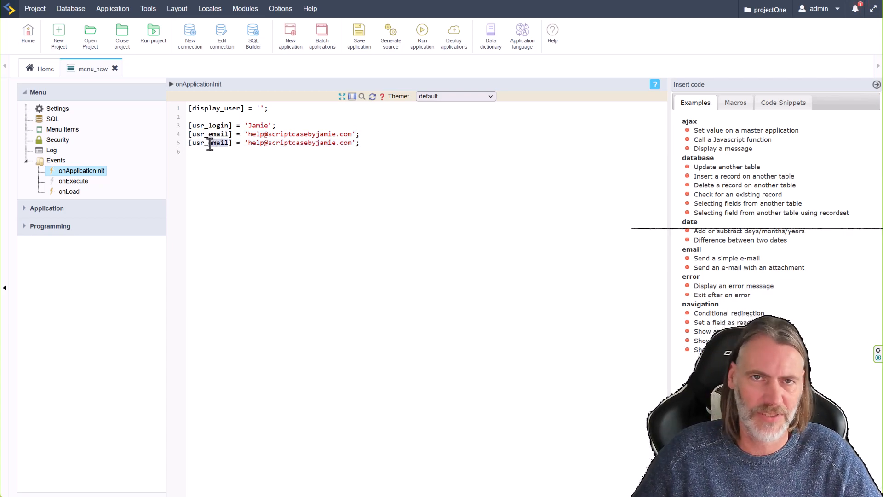
text(name)
drag(349, 144, 246, 143)
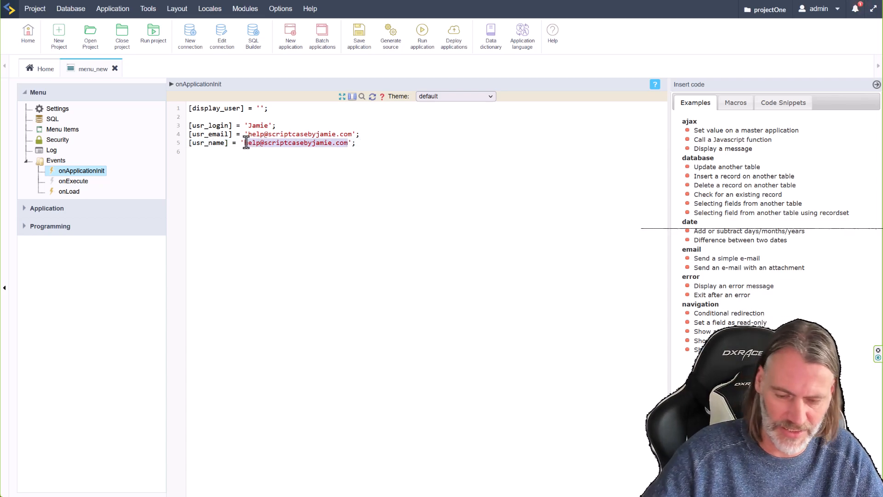
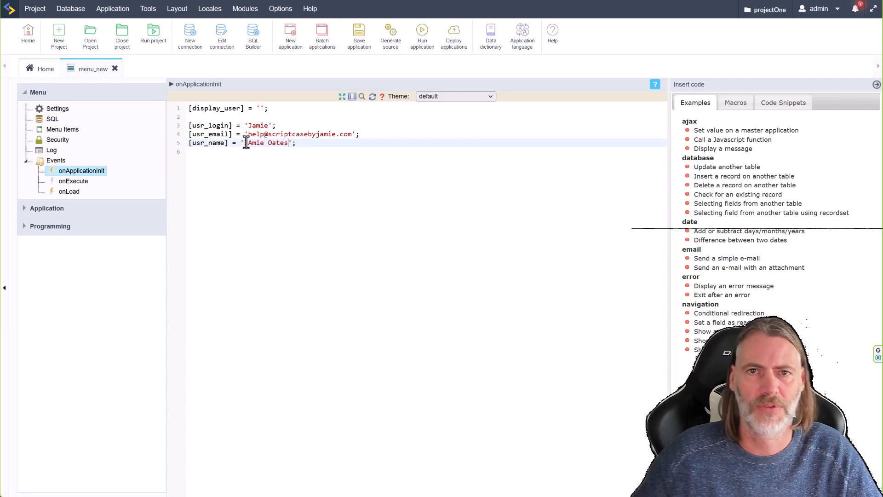
drag(253, 143, 250, 143)
text(a)
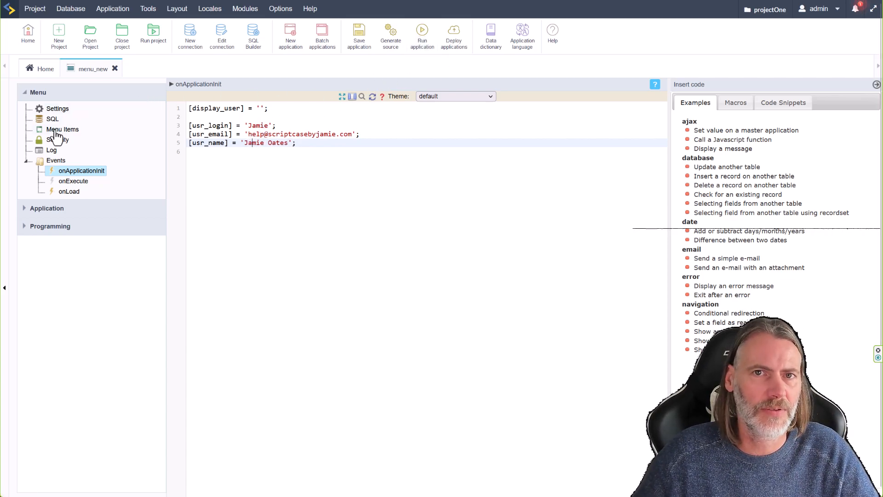
Save the code changes and edit the user menu Description to include [usr_email].
click(55, 131)
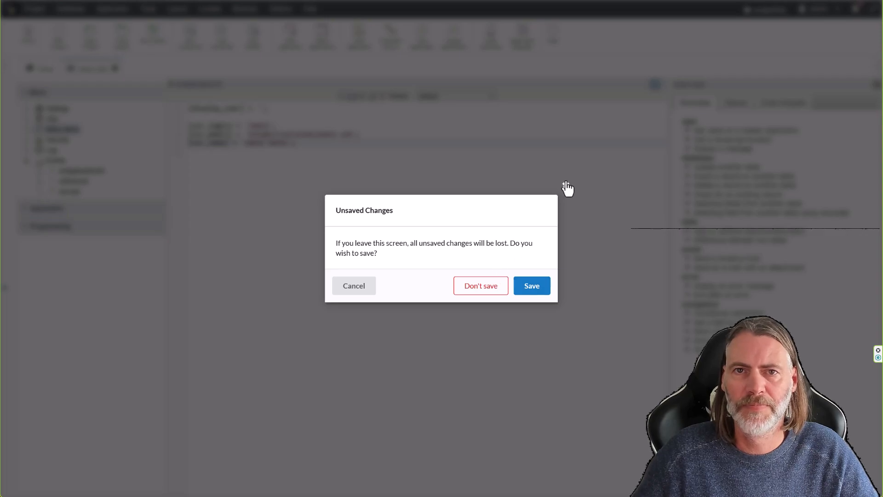
click(566, 185)
click(55, 130)
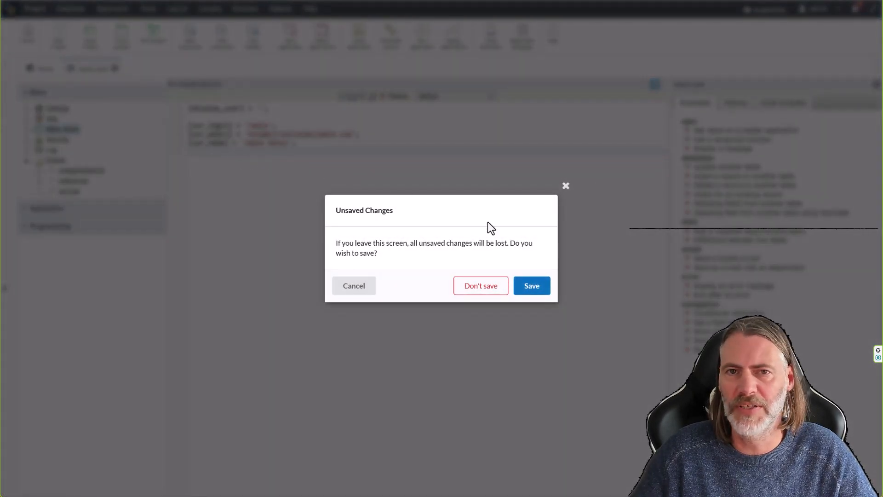
click(536, 288)
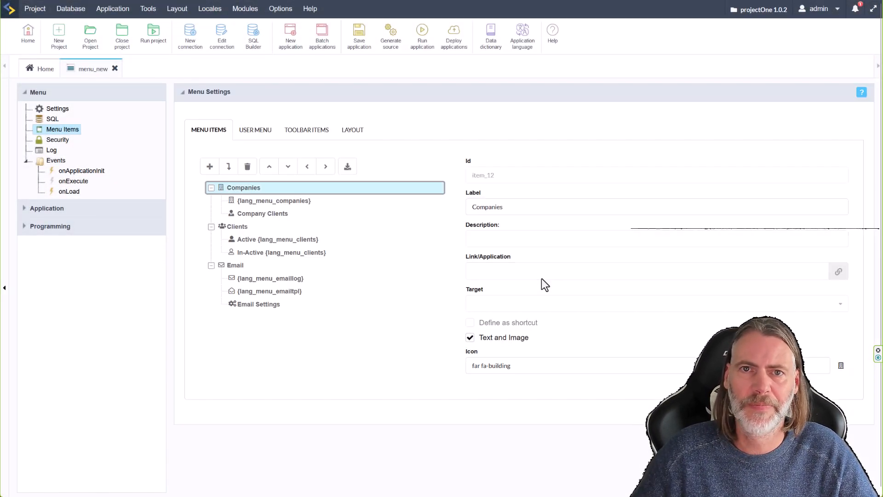
click(255, 132)
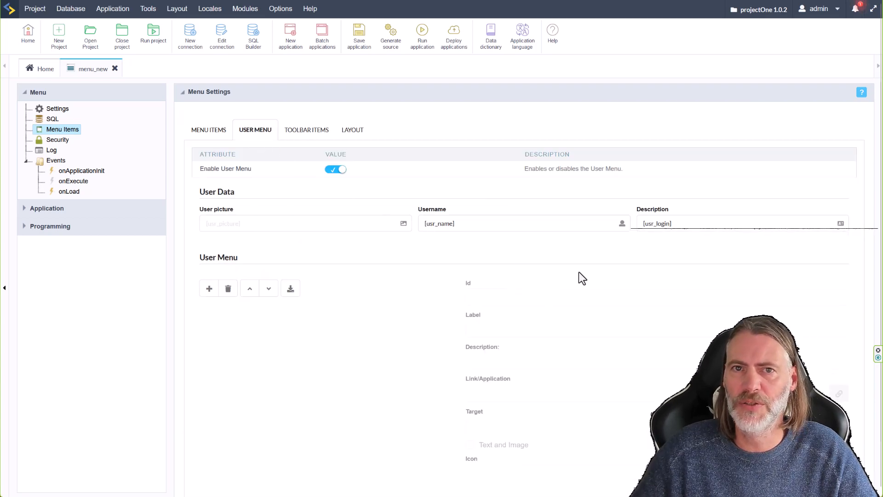
click(710, 225)
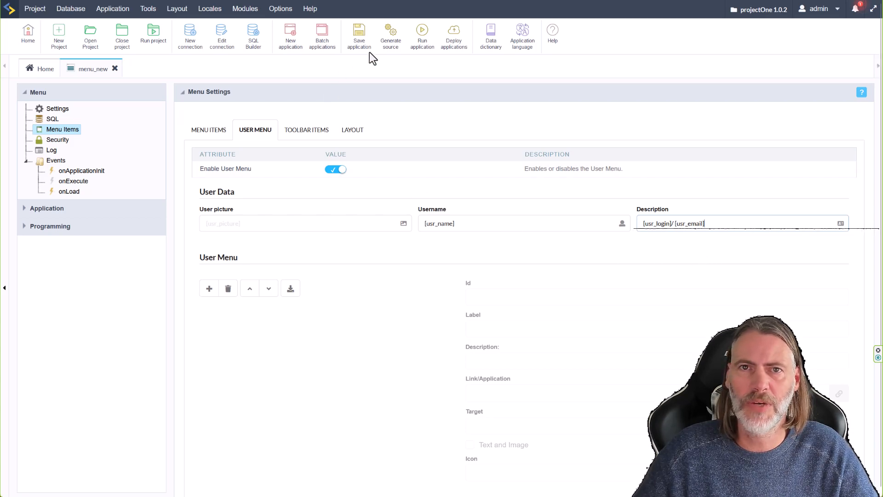
Run the menu app and check the logged-in user's dropdown.
click(422, 35)
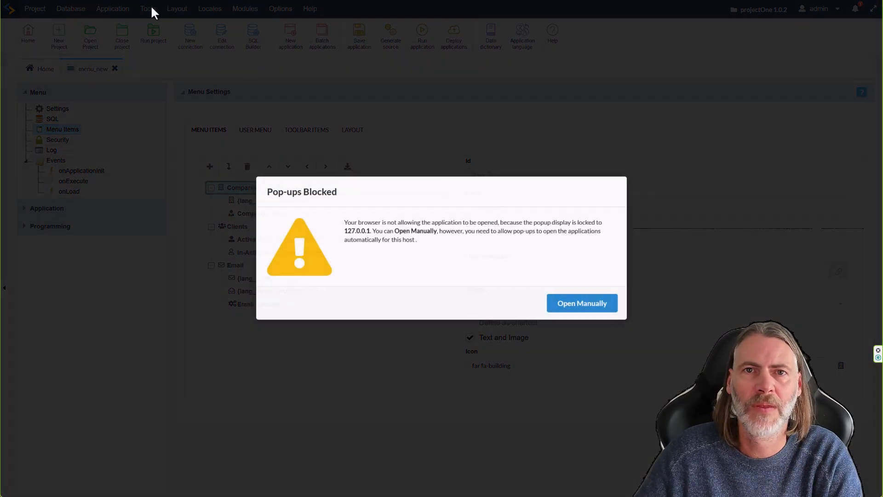
click(586, 308)
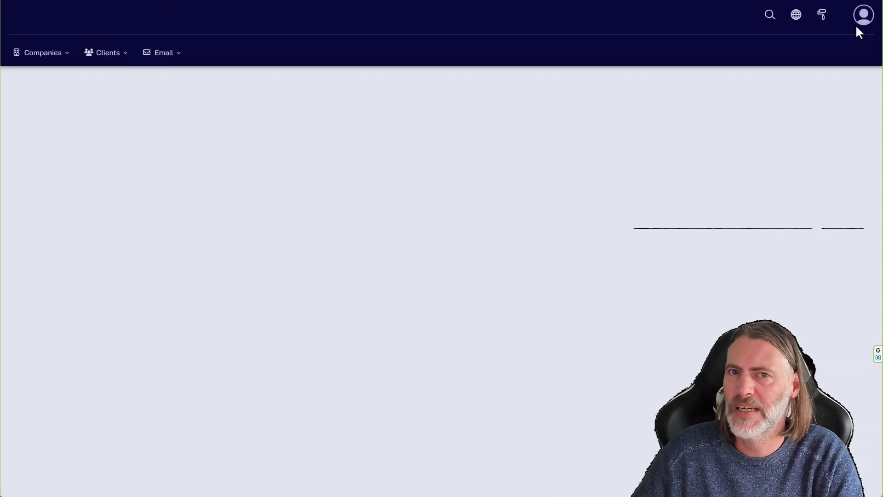
click(864, 23)
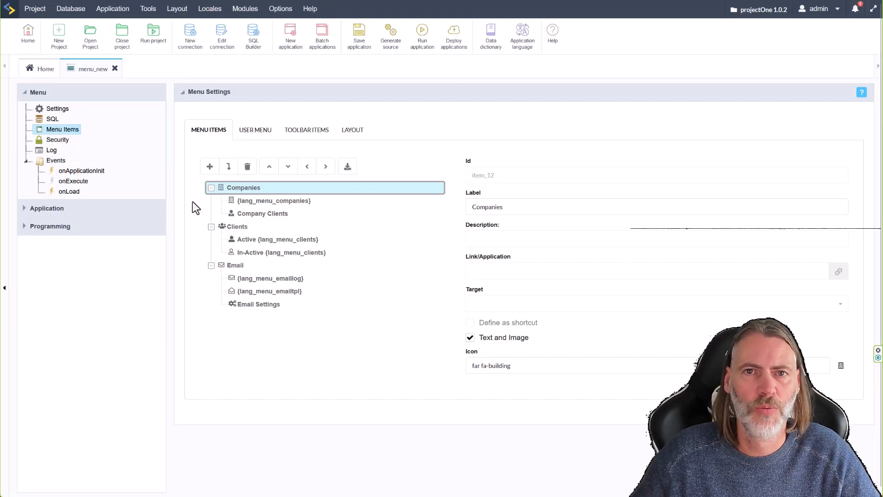
Return to the application list, browse the Admin folder, and reopen menu_new.
click(42, 69)
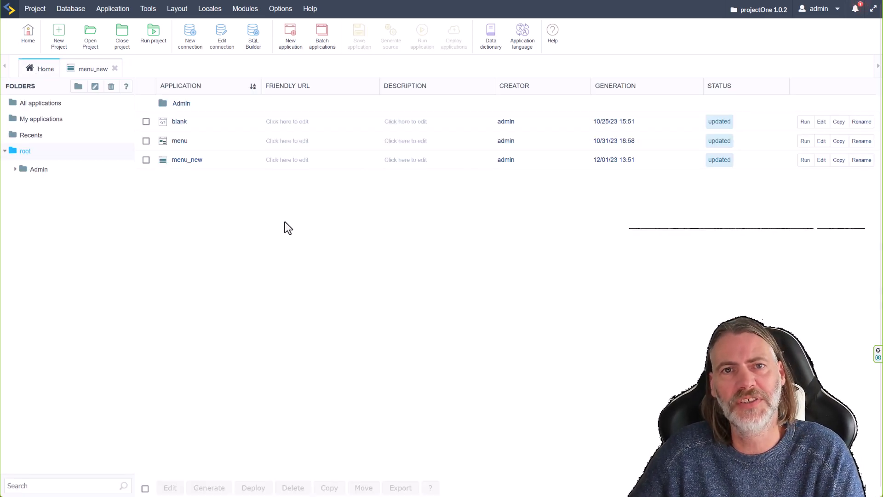
click(57, 175)
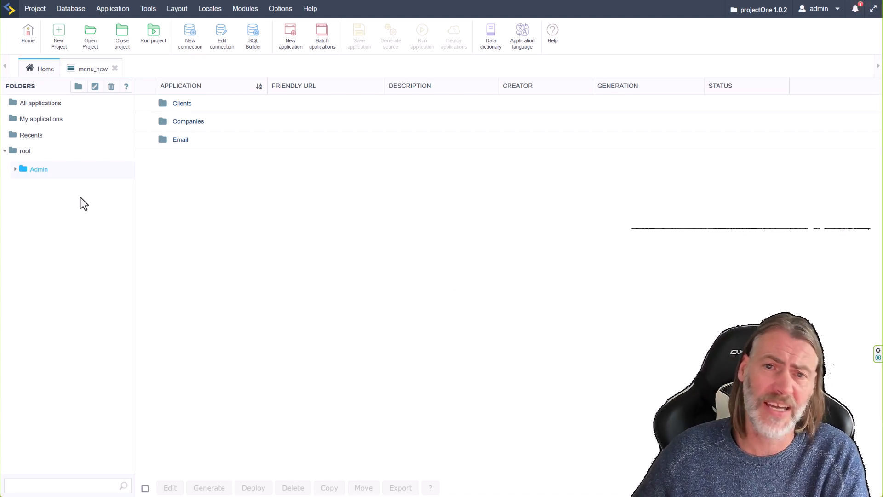
click(27, 152)
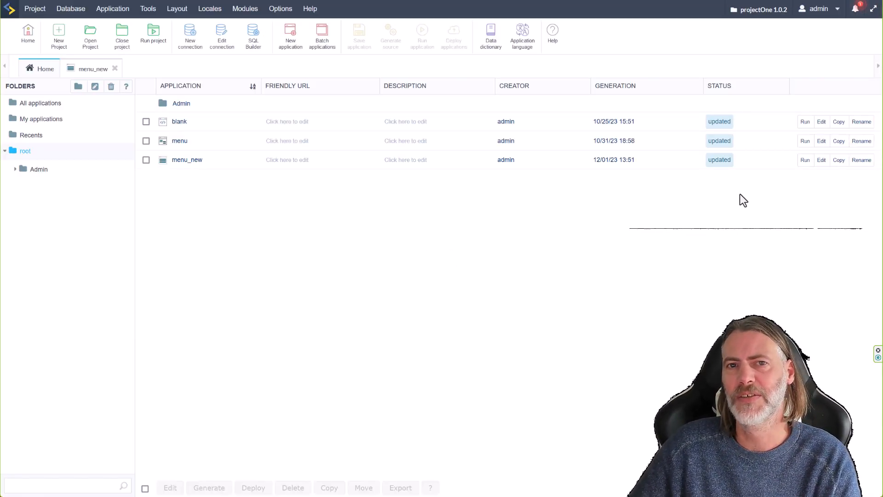
click(805, 161)
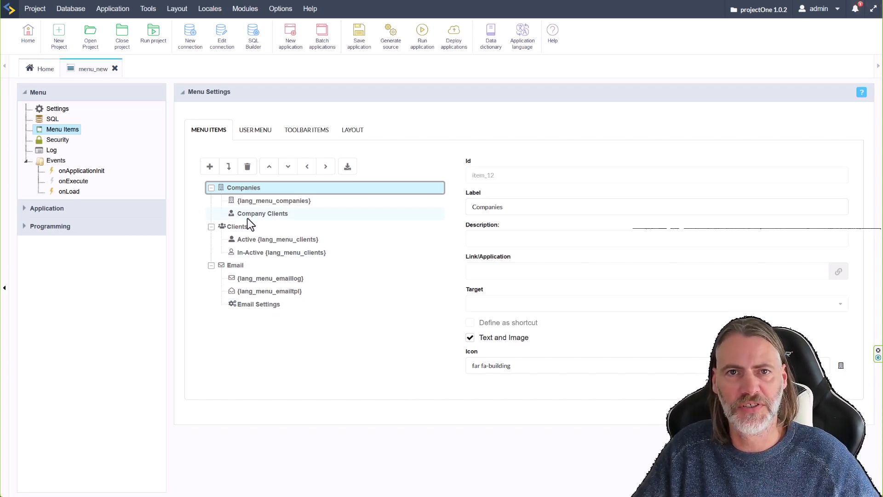
Inspect the {lang_menu_companies} item, then add three new items to the user menu.
click(261, 203)
click(528, 241)
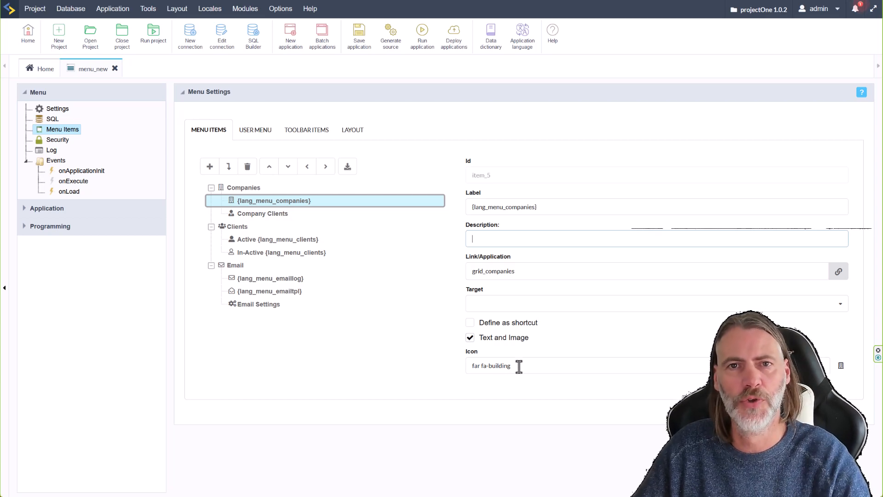
click(255, 132)
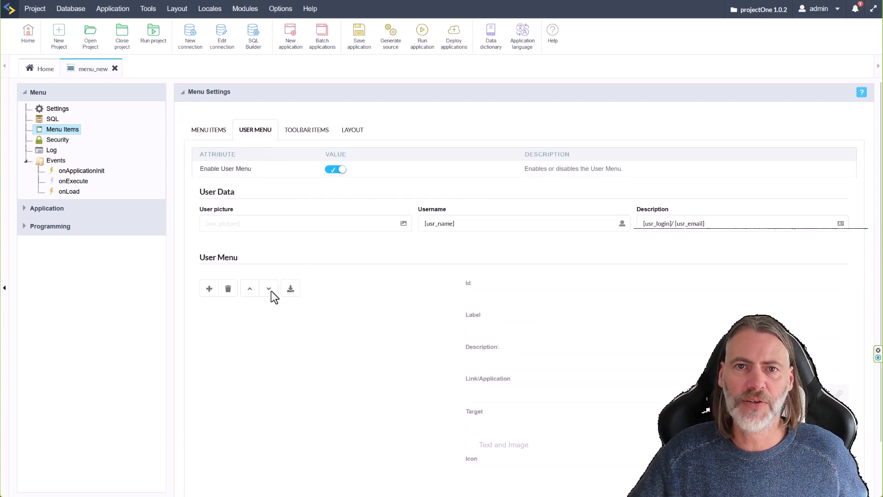
click(209, 288)
click(209, 289)
click(208, 290)
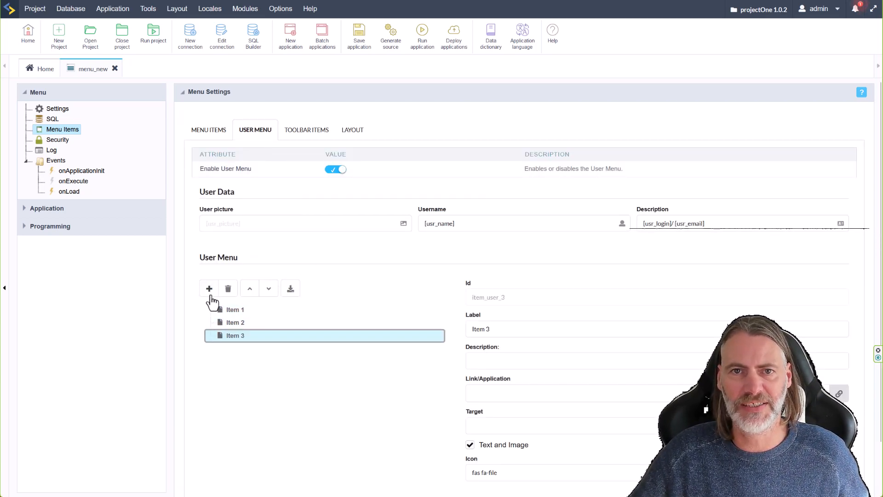
Label the user menu items Profile, Change Password and Logout, and save the app.
click(239, 310)
drag(519, 329, 459, 329)
text(Profile)
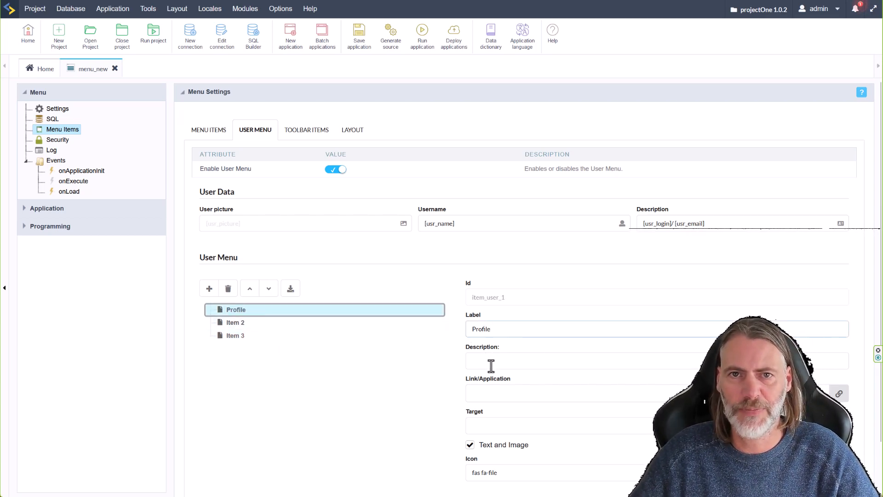
click(239, 322)
drag(508, 331, 460, 330)
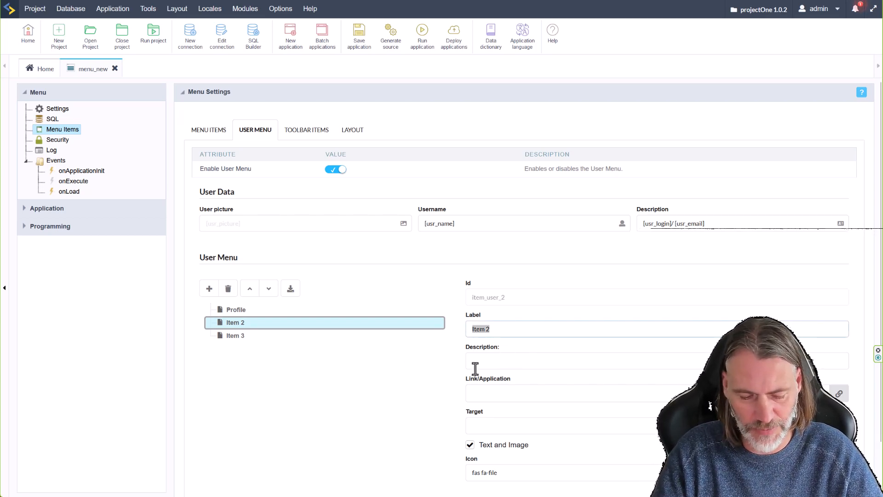
text(Chnage)
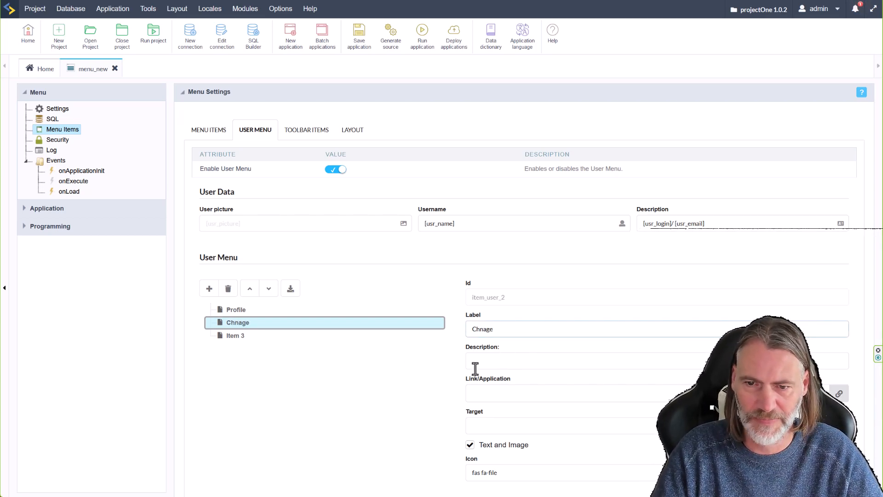
key(BackSpace)
key(BackSpace)
key(BackSpace)
key(BackSpace)
text(ange Pass)
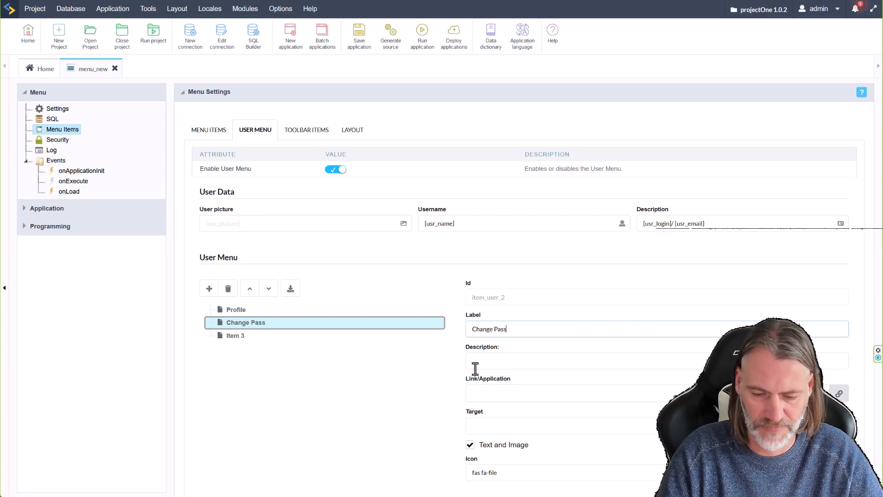
text(word)
click(234, 336)
drag(499, 331, 456, 331)
text(Logout)
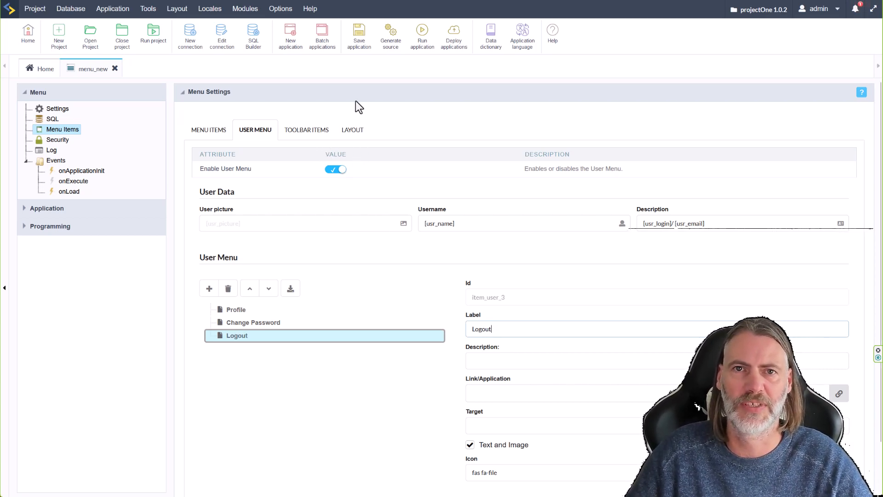
click(359, 35)
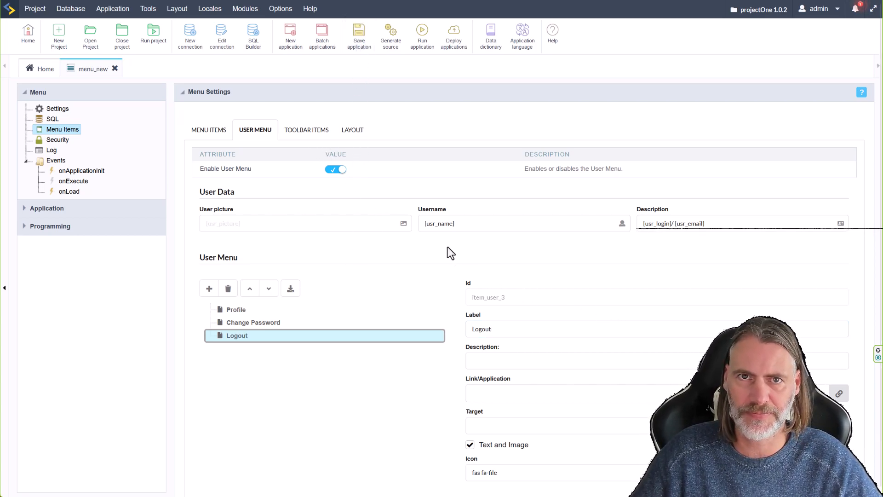
Give the Logout item a lock icon by filtering the icon picker with 'sec'.
scroll(478, 377, down, 1)
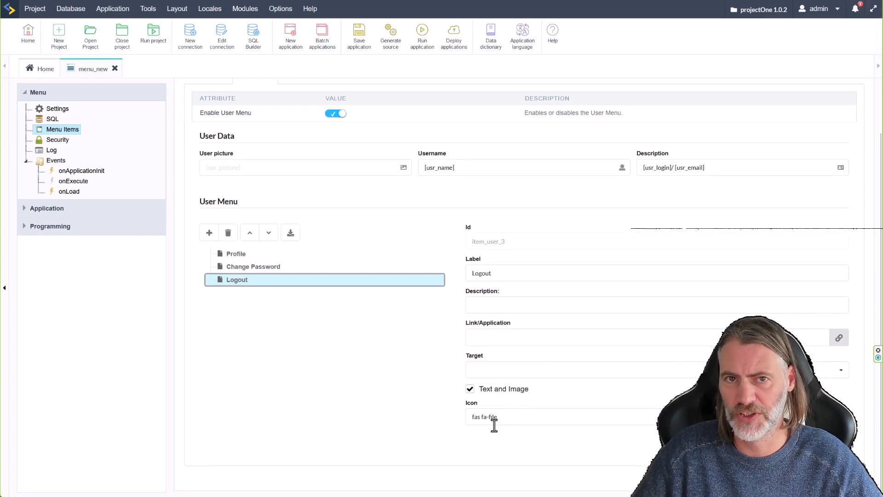
click(491, 417)
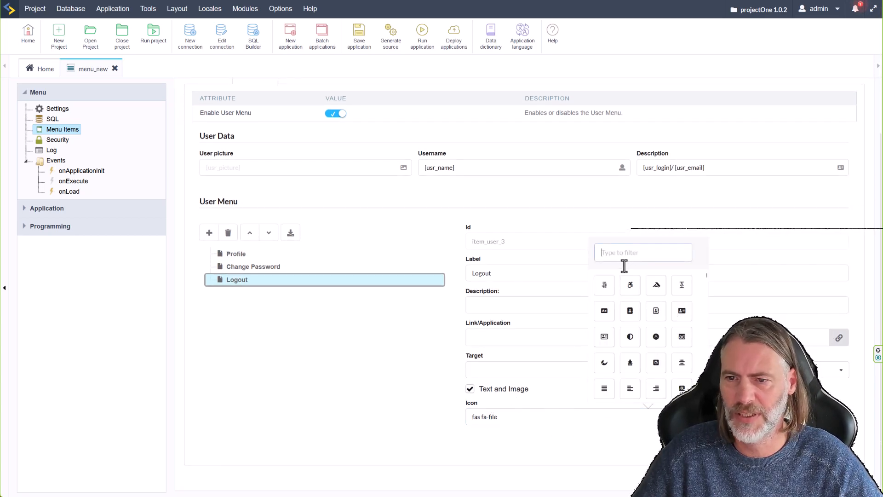
text(sec)
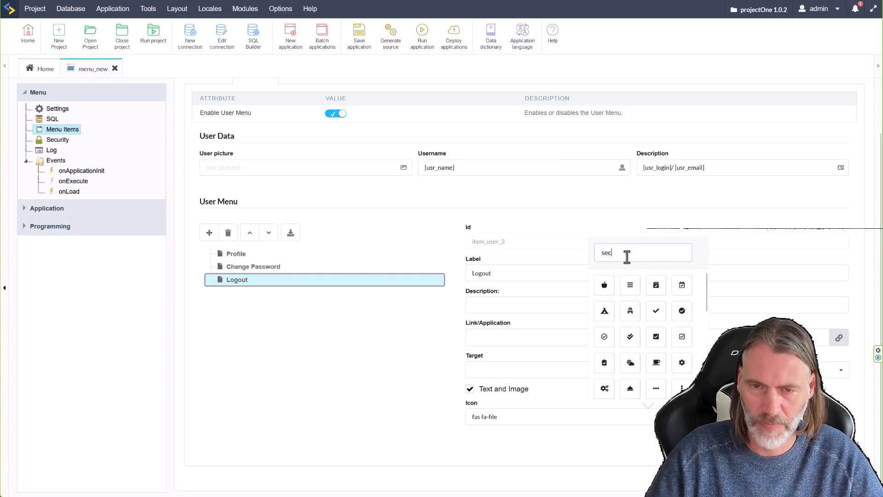
click(604, 286)
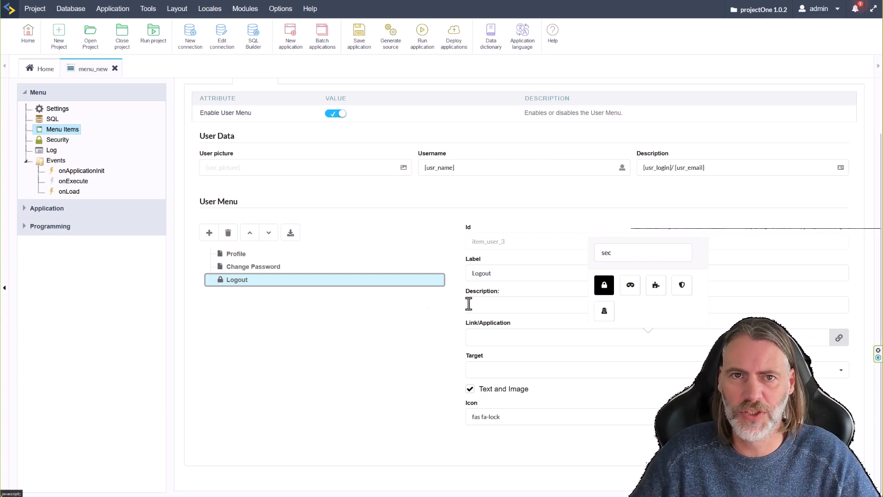
Give the Change Password item the fas fa-key icon, filtering the picker by 'key'.
click(253, 269)
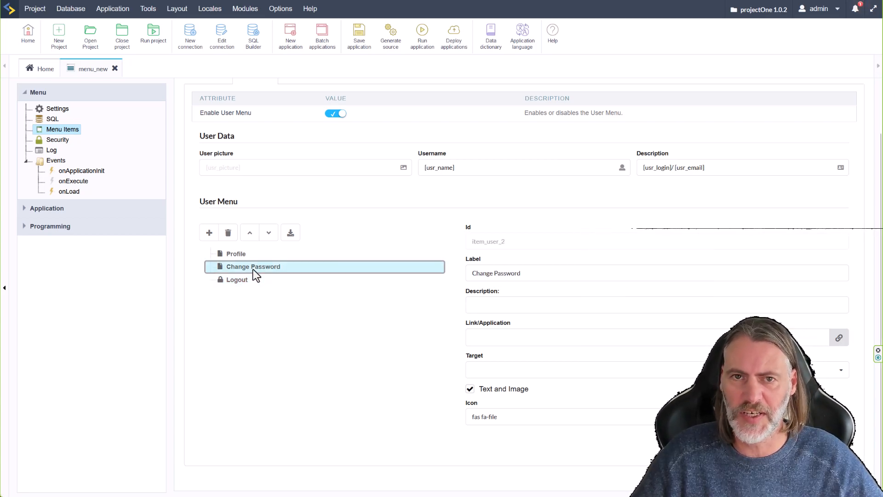
click(507, 417)
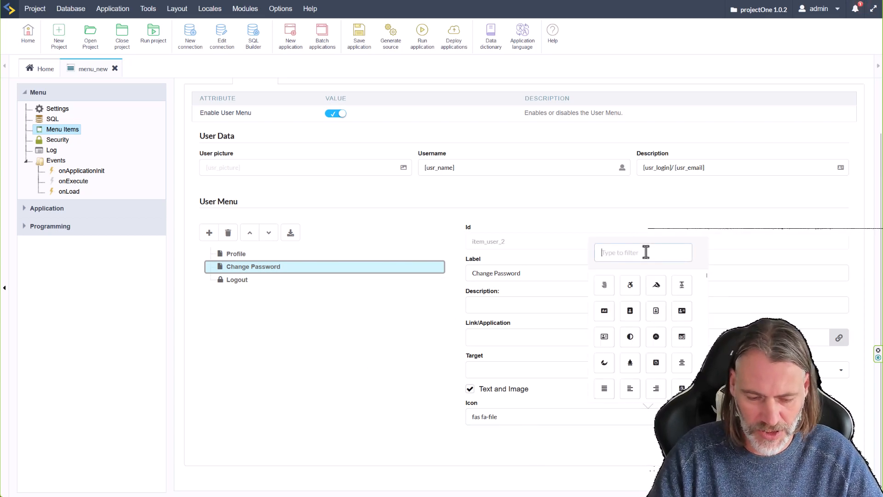
text(key)
click(631, 285)
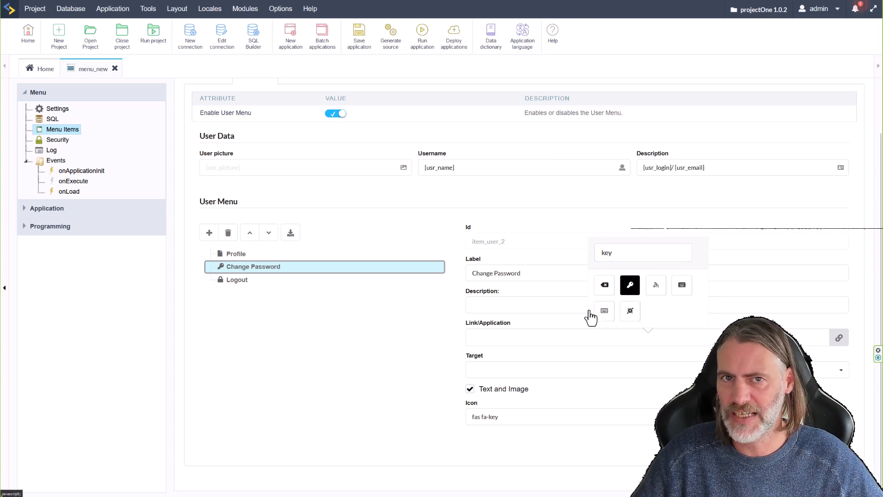
Give the Profile item the fas fa-user icon, filtering the picker by 'user'.
click(237, 254)
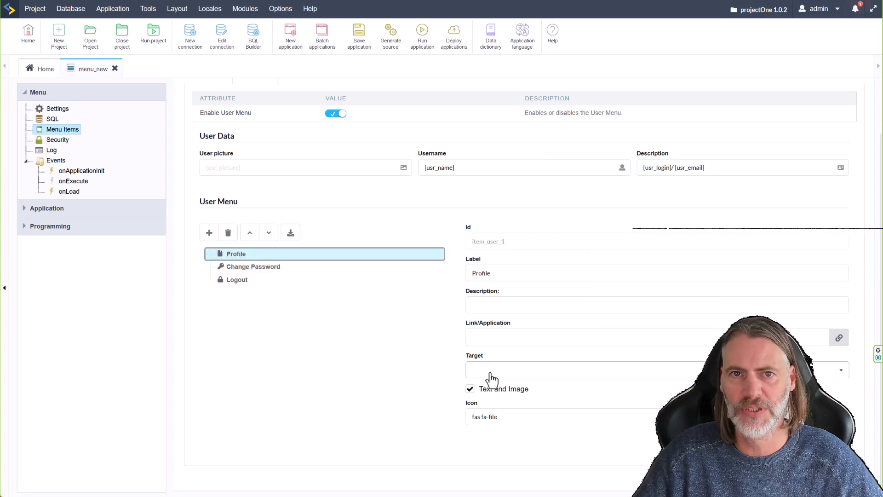
click(505, 414)
text(user)
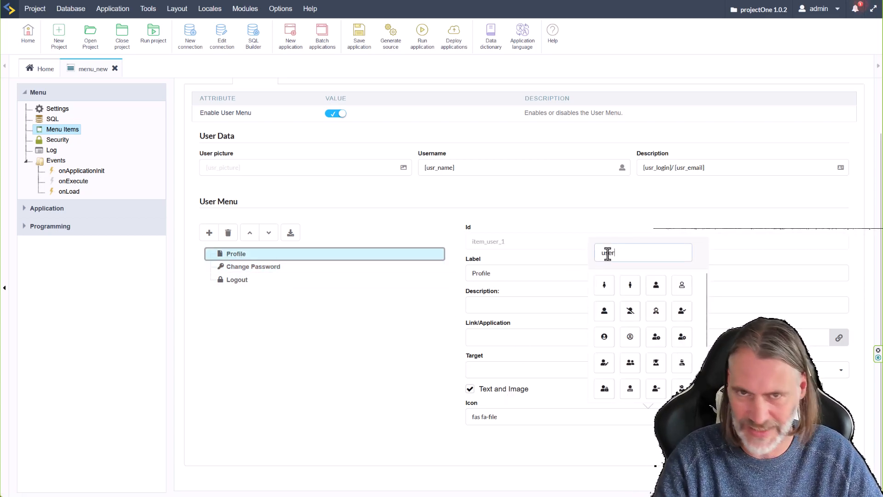
click(656, 285)
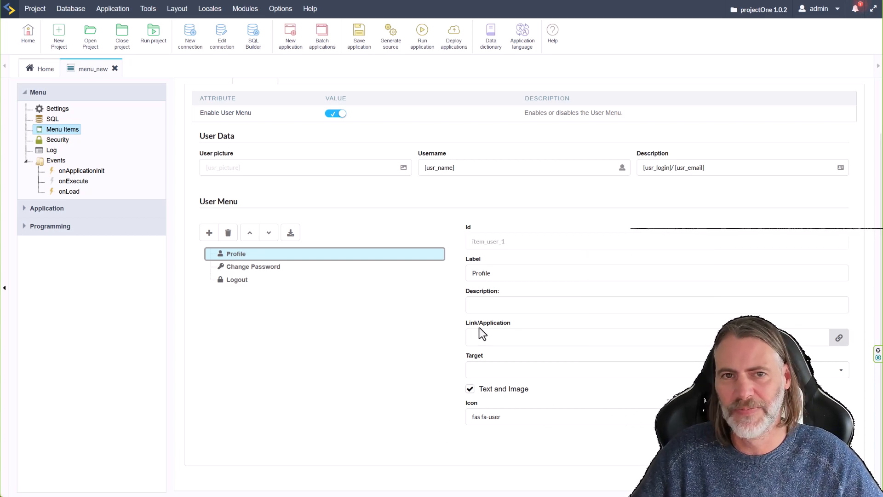
scroll(552, 333, up, 1)
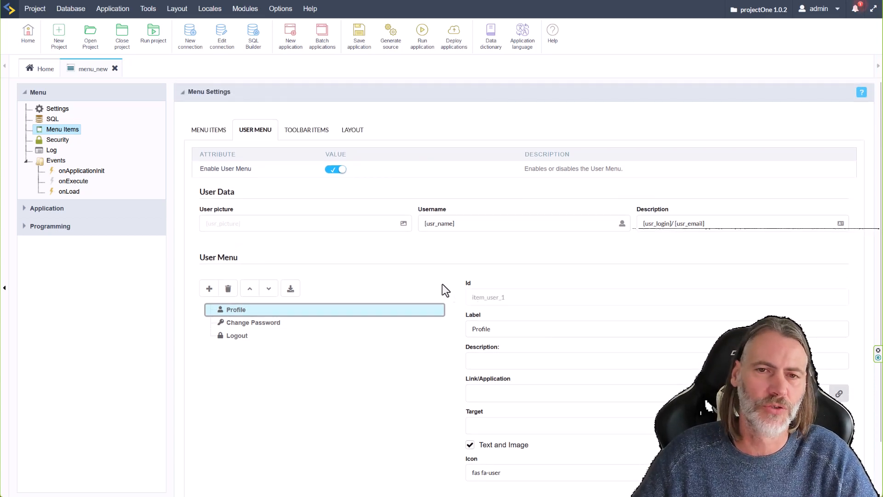
Inspect the Languages and Themes entries in the menu's Toolbar Items settings.
click(315, 131)
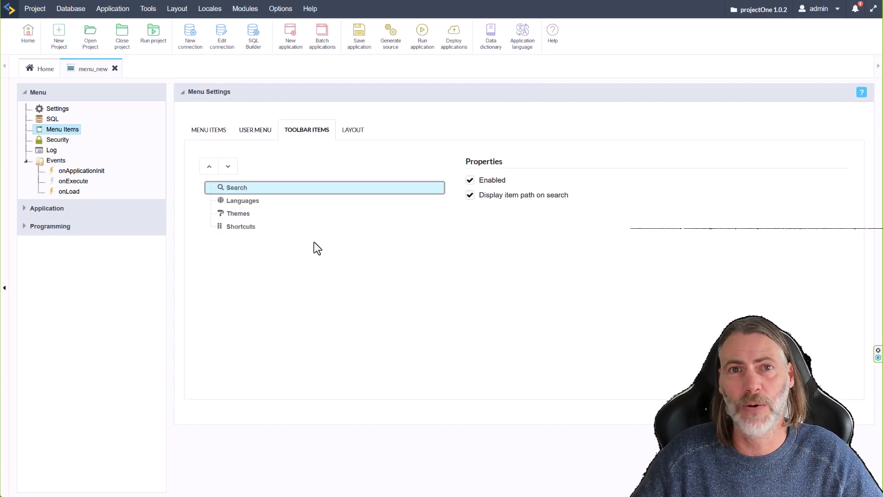
click(239, 200)
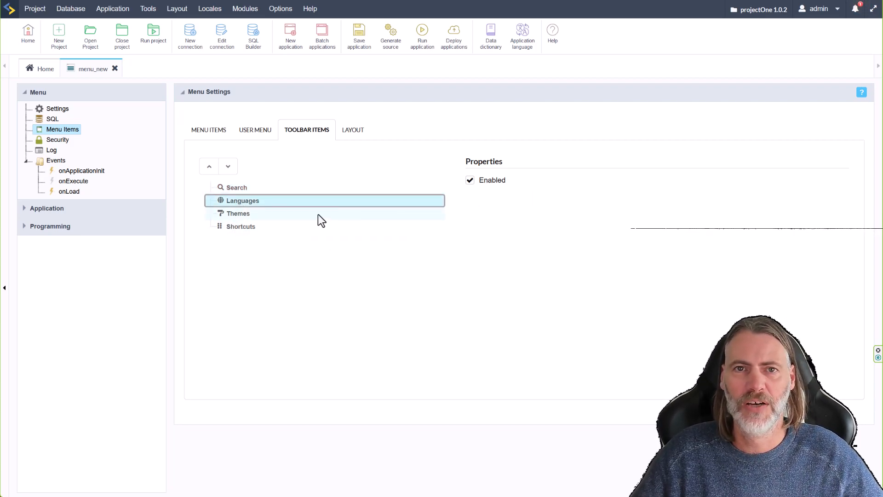
click(238, 214)
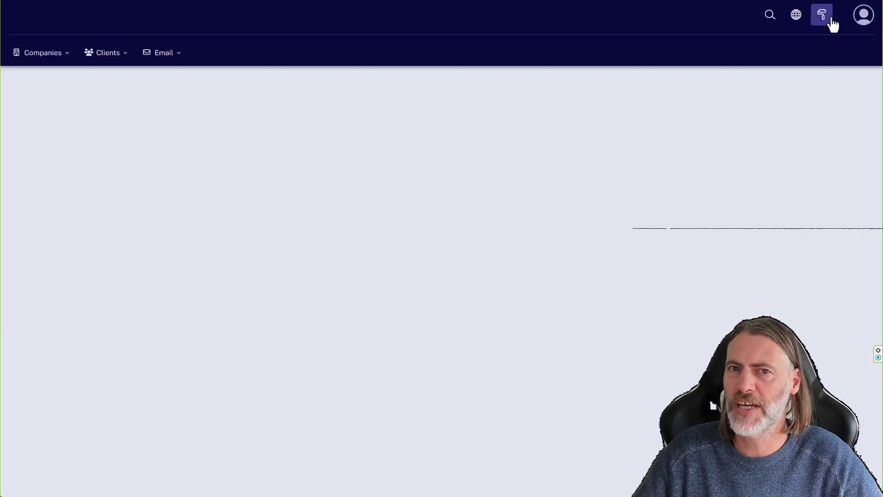
Switch the running menu's theme to Dark Coffee, back to Dark Cobalt, then Dark Coffee again.
click(829, 20)
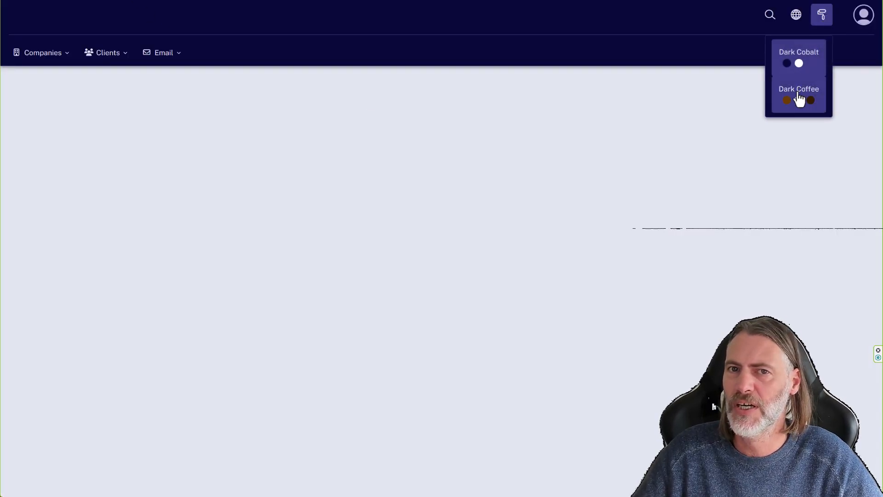
click(800, 97)
click(820, 23)
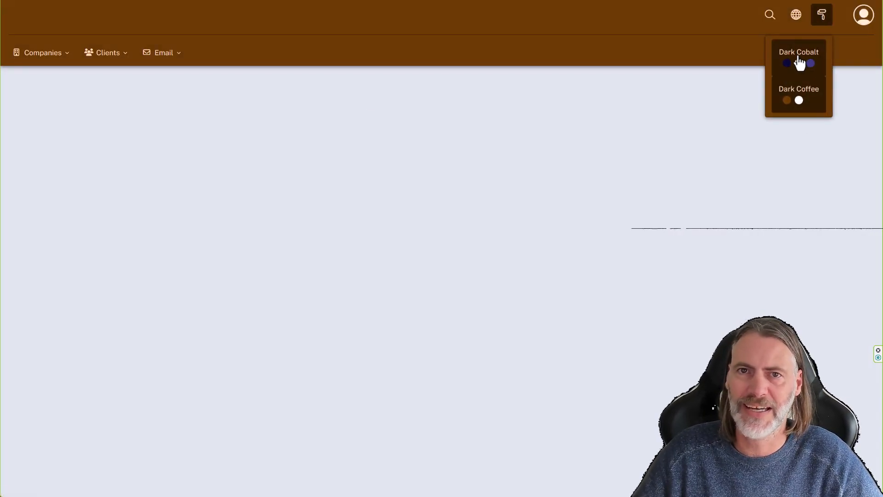
click(800, 62)
click(823, 16)
click(803, 92)
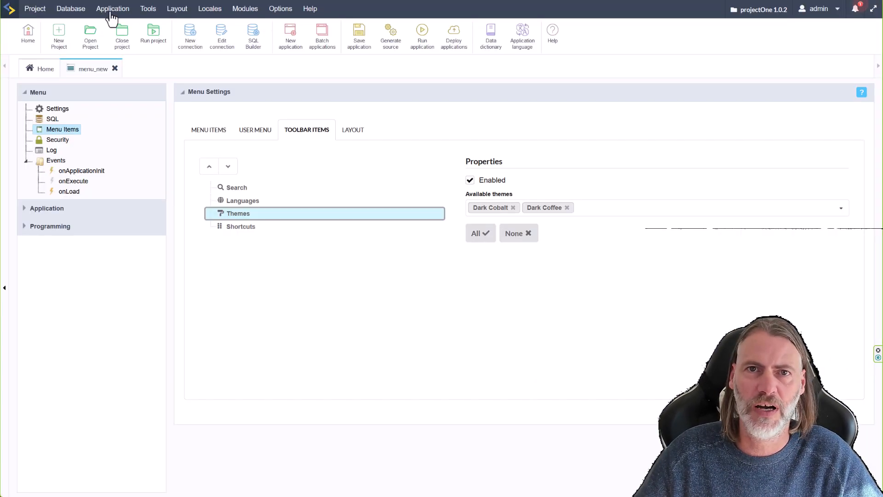
Check the Shortcuts toolbar item, then flip through the Menu Items, Layout and Toolbar Items tabs.
click(244, 232)
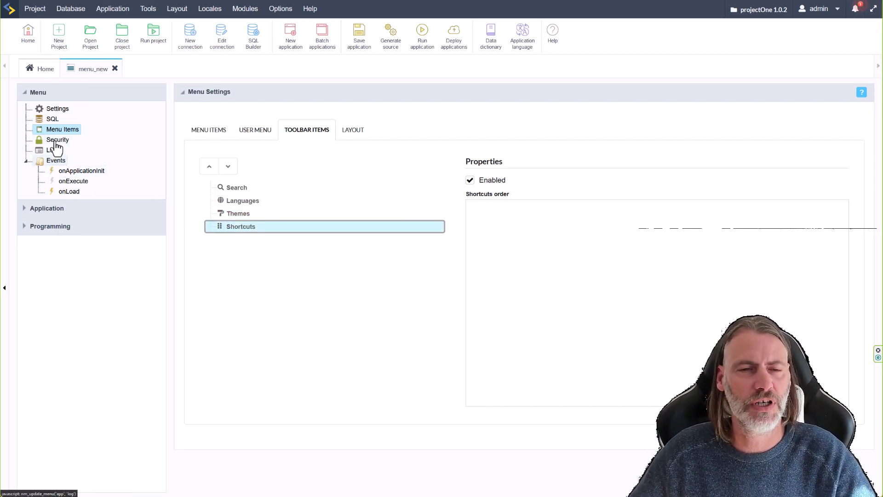
click(198, 131)
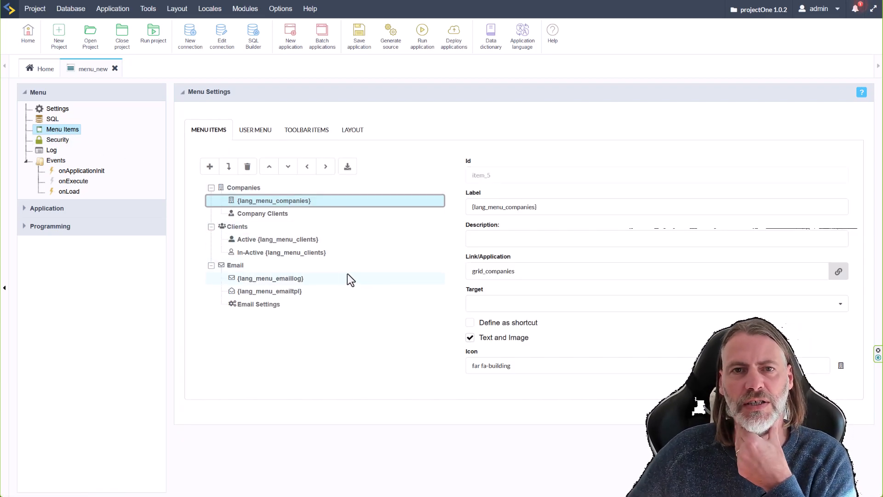
click(353, 133)
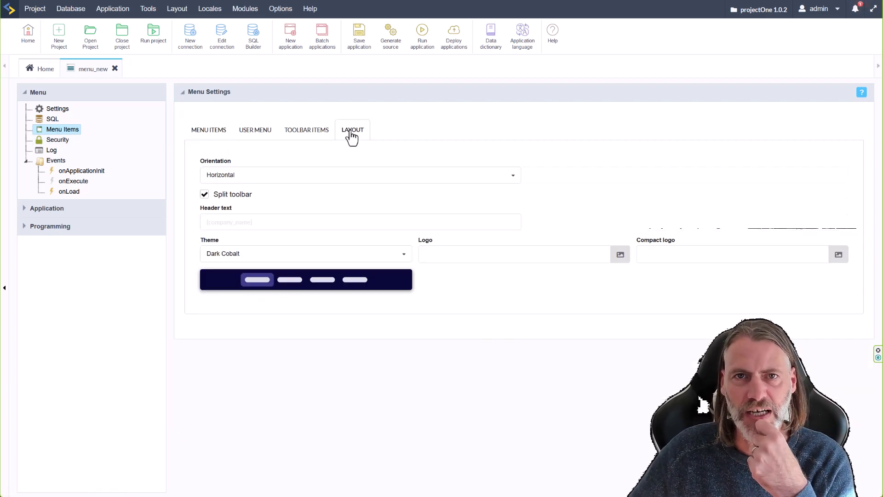
click(314, 131)
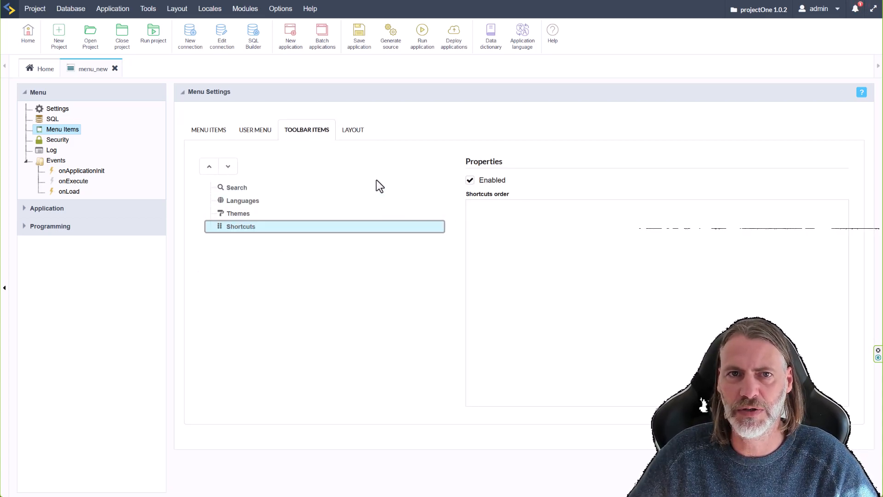
click(209, 132)
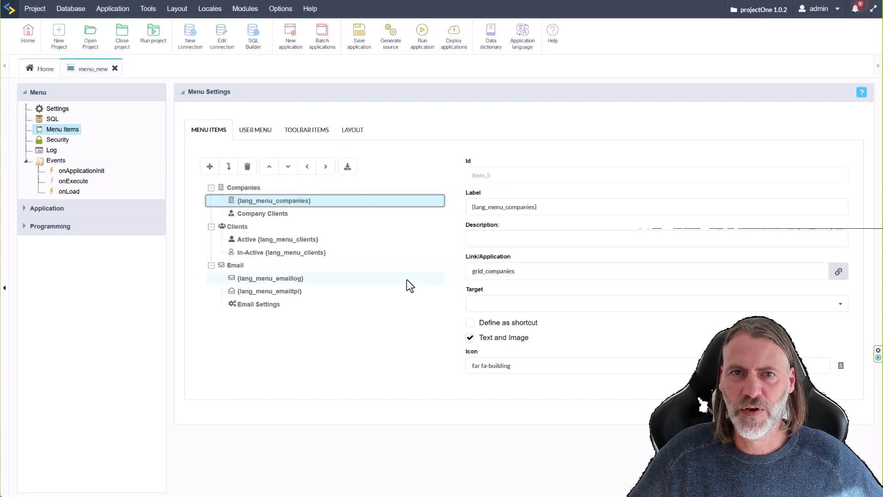
click(297, 133)
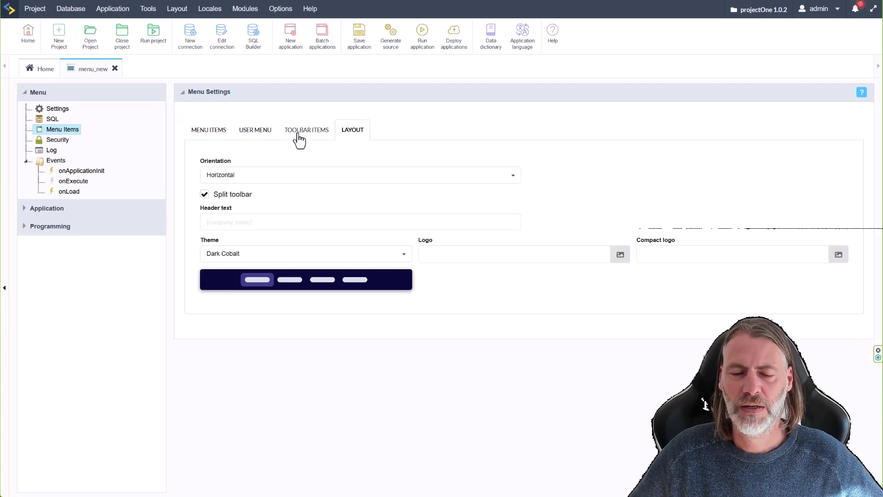
click(298, 133)
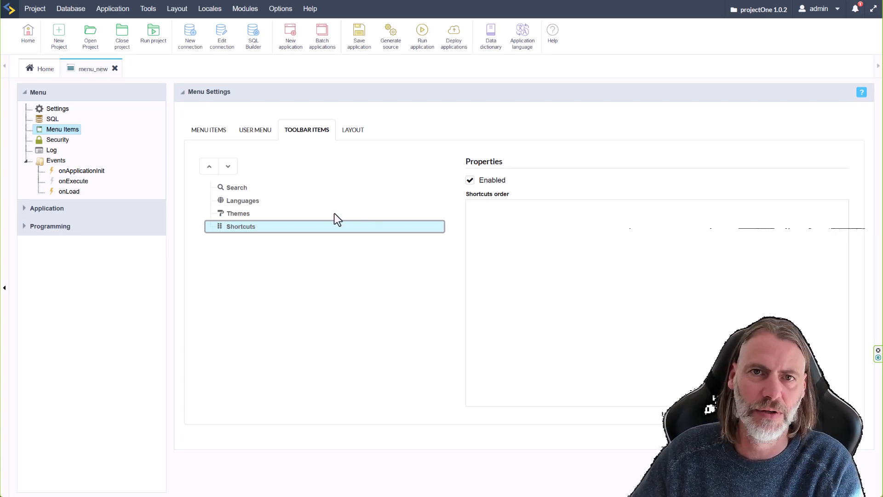
click(207, 133)
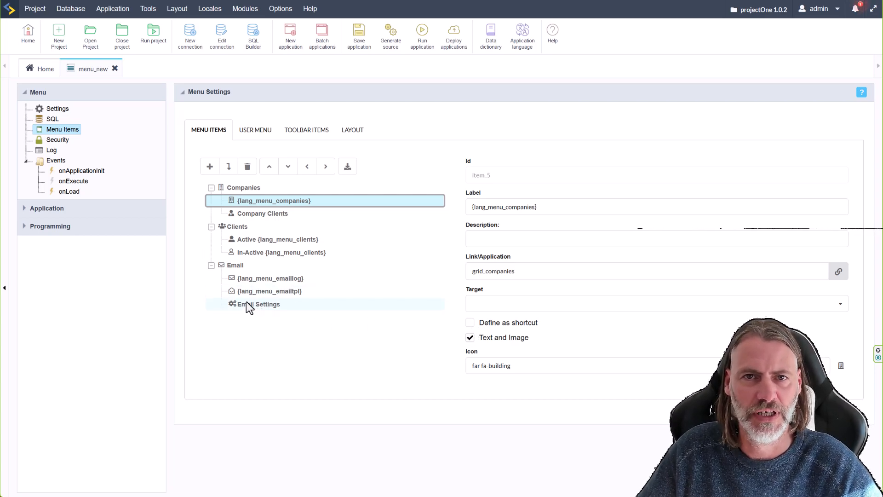
Inspect the Email, {lang_menu_emailtpl} and Email Settings entries in the menu items tree.
click(237, 267)
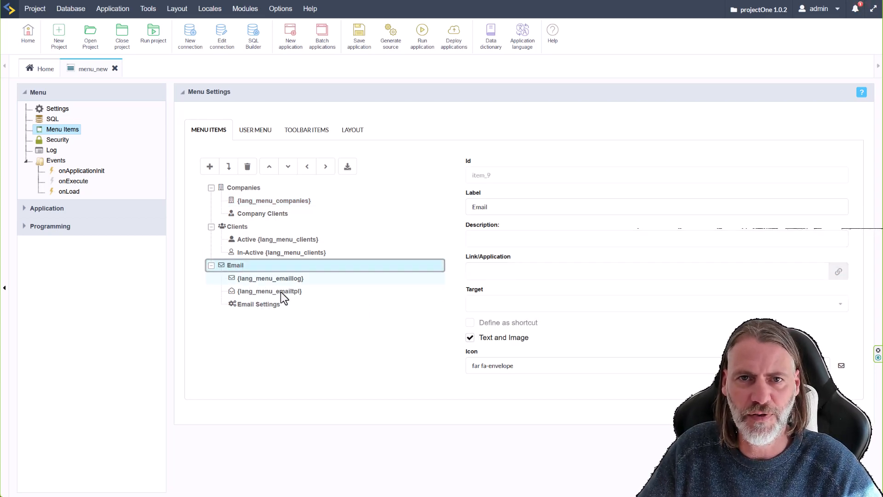
click(257, 292)
click(255, 300)
click(236, 269)
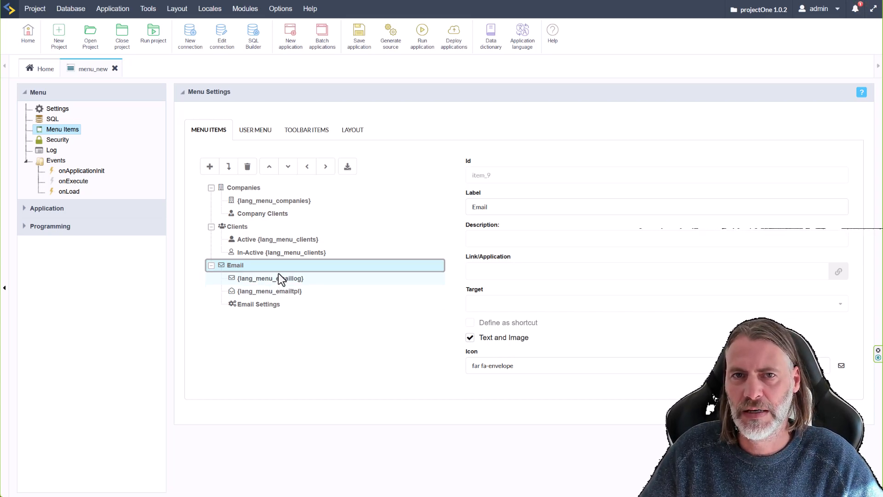
Review the User Menu, Toolbar Items and Layout tabs, ending on the Menu Items tree.
click(254, 133)
click(306, 133)
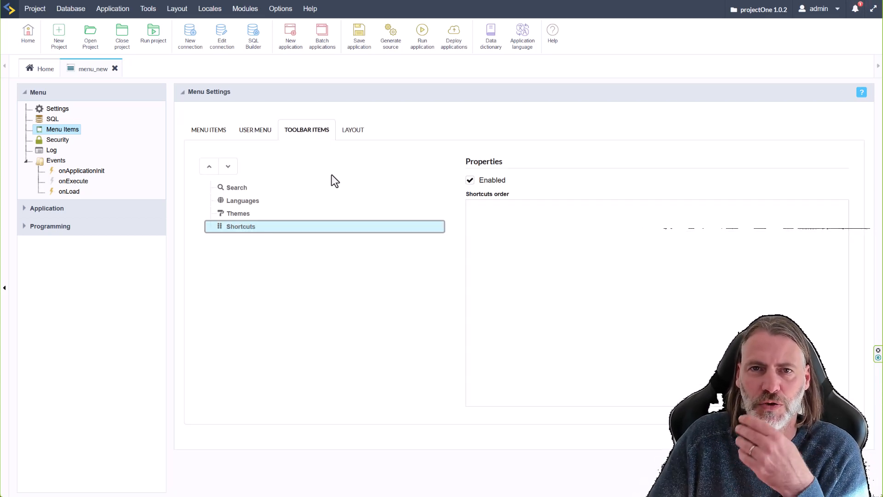
click(353, 135)
click(210, 134)
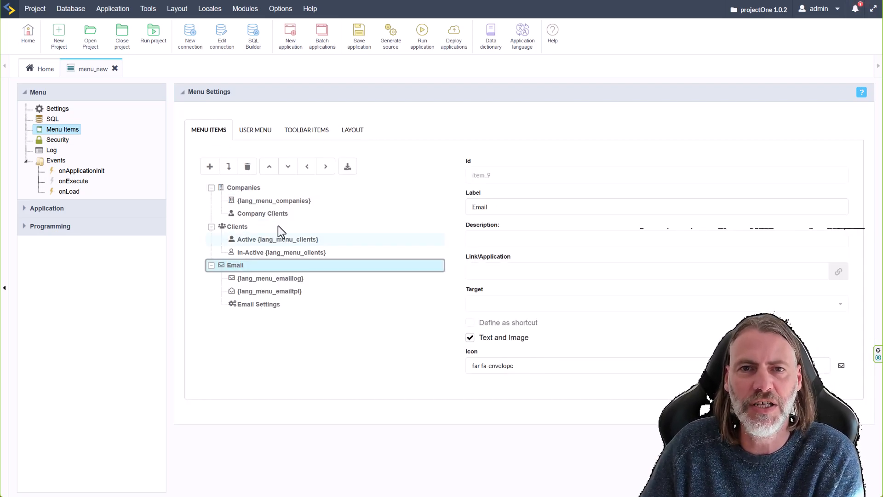
click(306, 132)
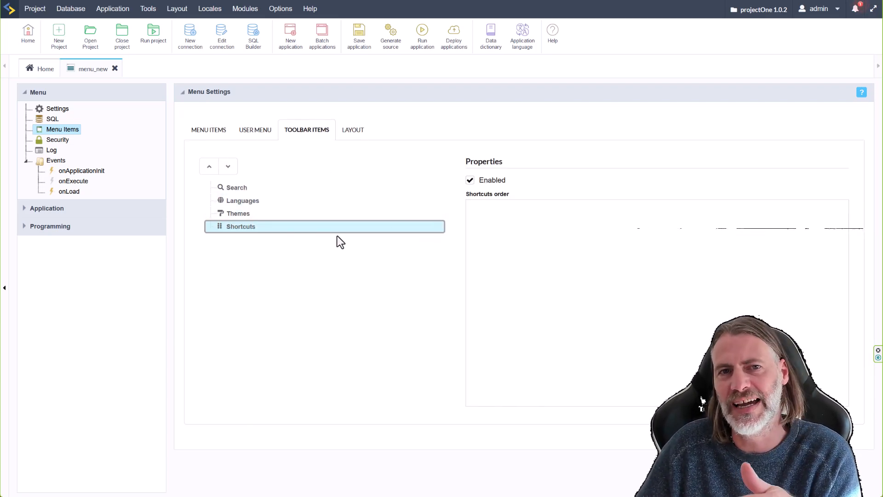
click(204, 133)
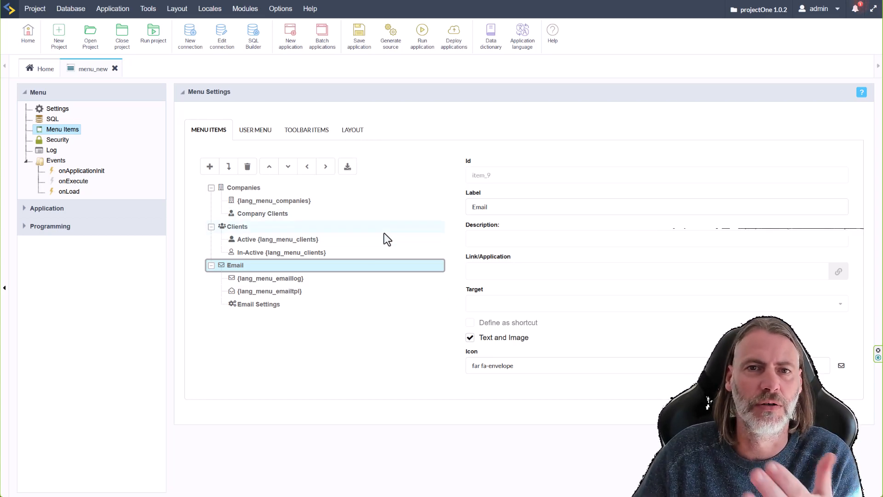
Run the menu app and open the Active Clients, In-Active Clients and Companies lists.
click(423, 37)
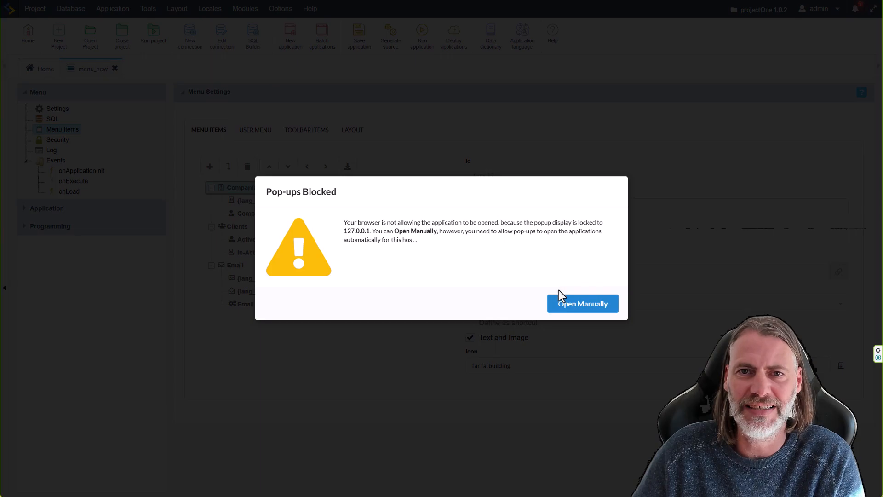
click(559, 297)
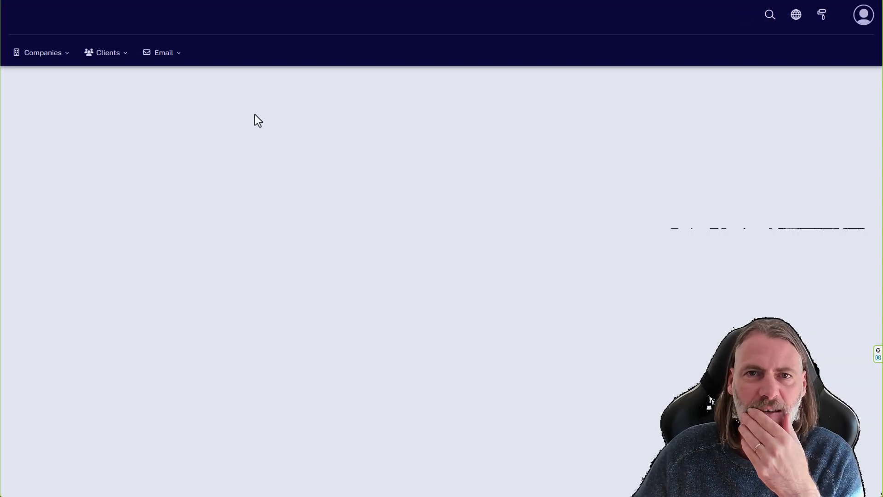
mouse_move(106, 53)
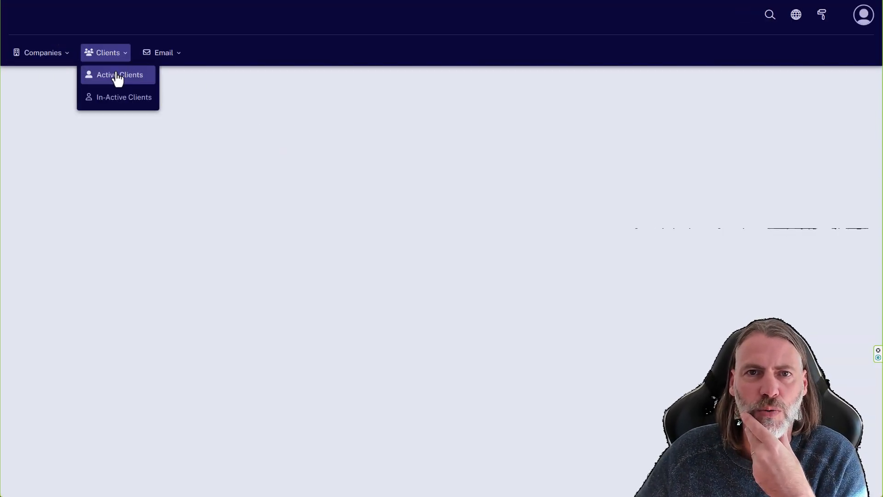
click(119, 76)
click(122, 97)
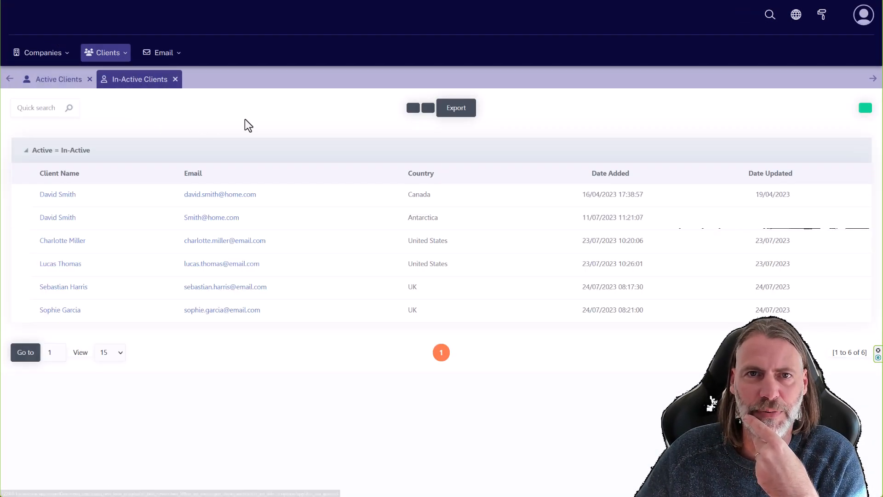
mouse_move(53, 60)
click(43, 74)
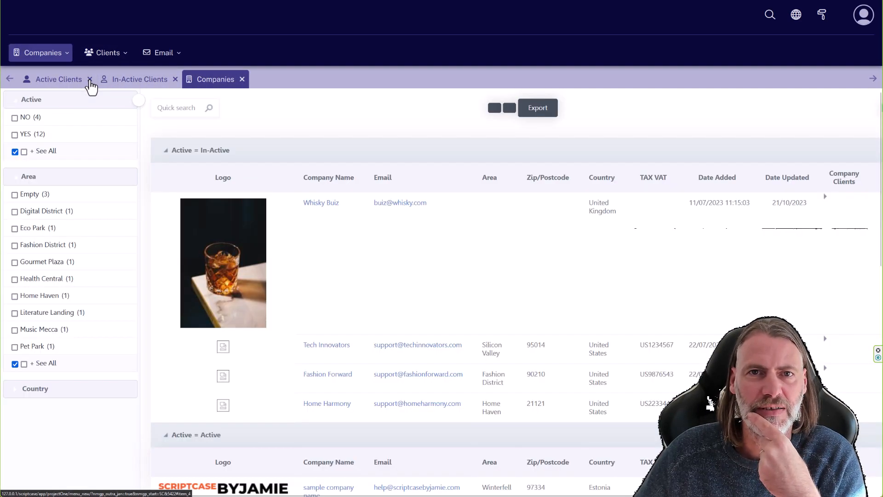
click(90, 80)
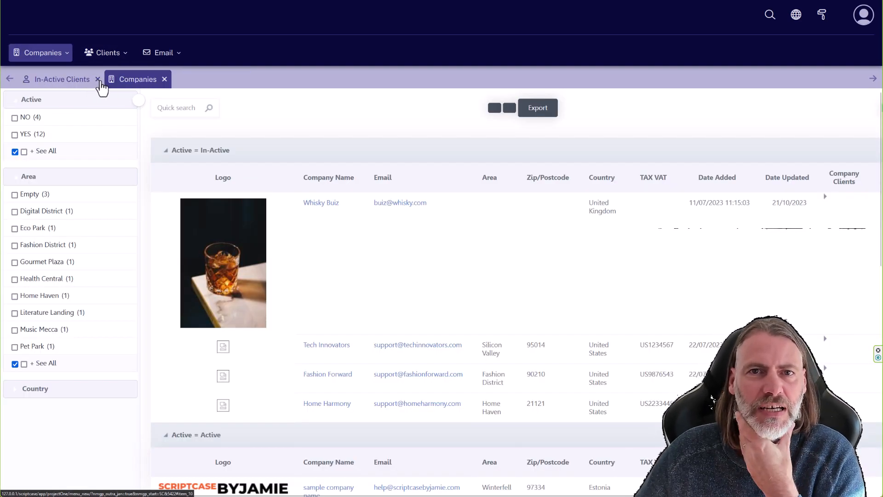
Open the Company Clients list, Email Log, Email Templates and Email Settings from the menu.
mouse_move(107, 54)
mouse_move(43, 53)
click(53, 95)
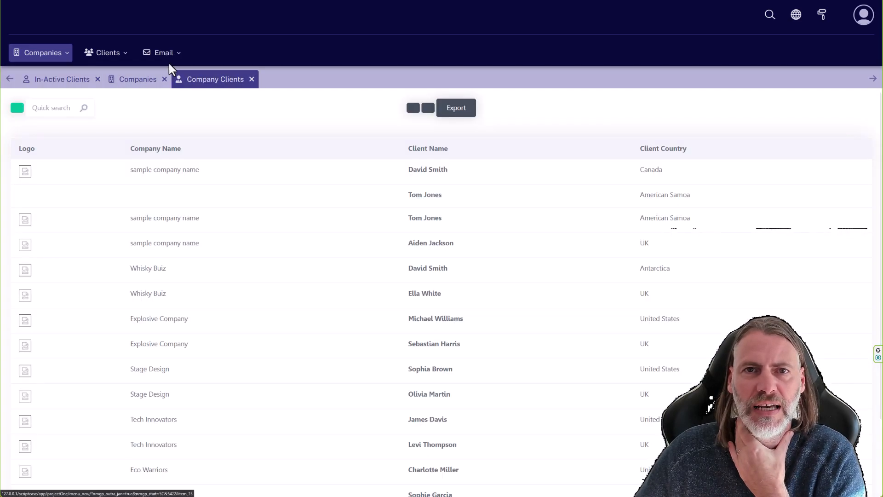
mouse_move(164, 53)
click(169, 84)
click(175, 96)
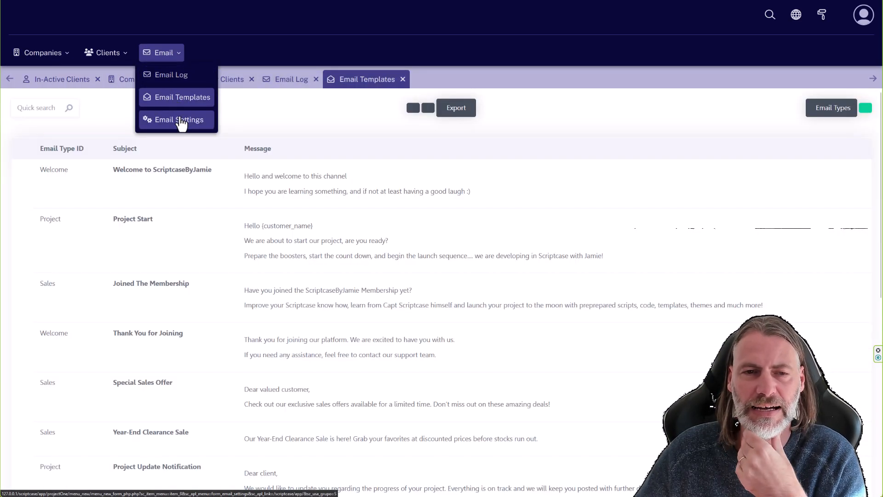
click(181, 120)
Close the six open views, from Email Settings back to In-Active Clients.
click(485, 80)
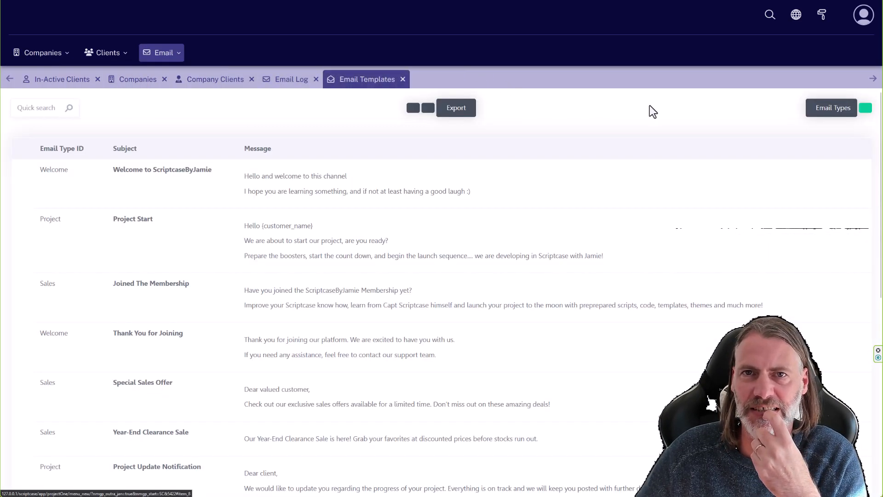
click(403, 79)
click(316, 79)
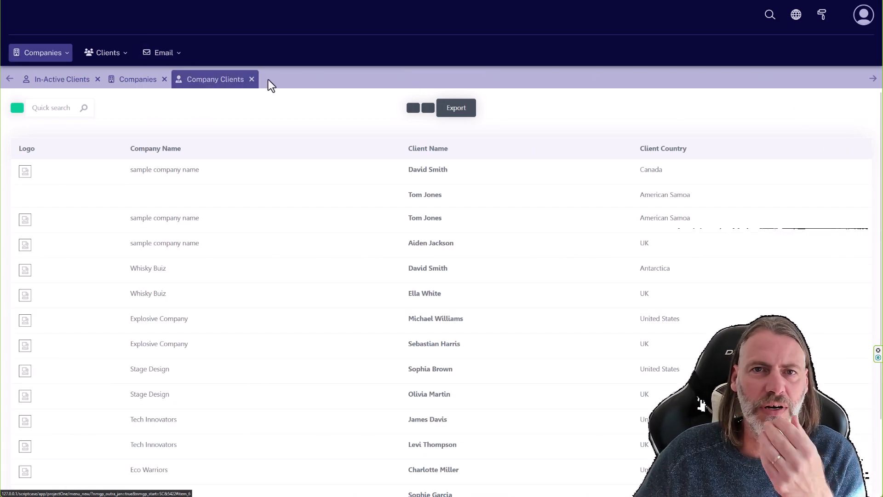
click(252, 79)
click(164, 79)
click(98, 79)
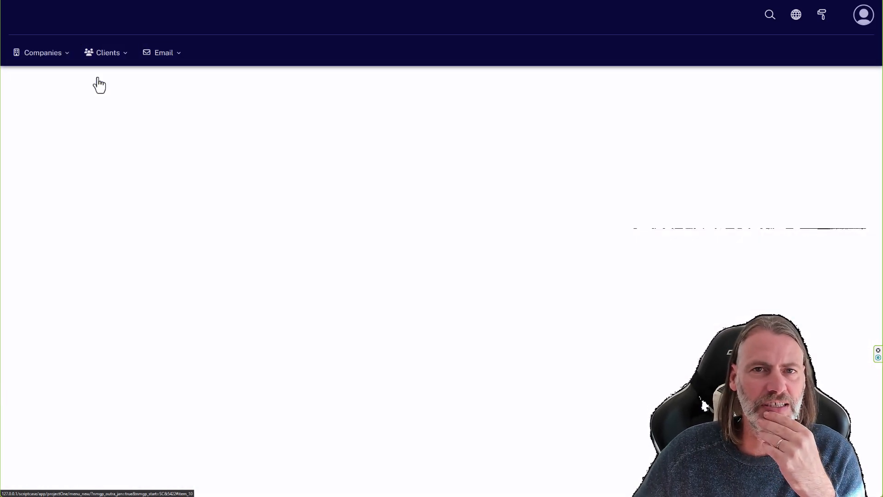
Check the logged-in user's account options and switch the app's language to German.
click(864, 21)
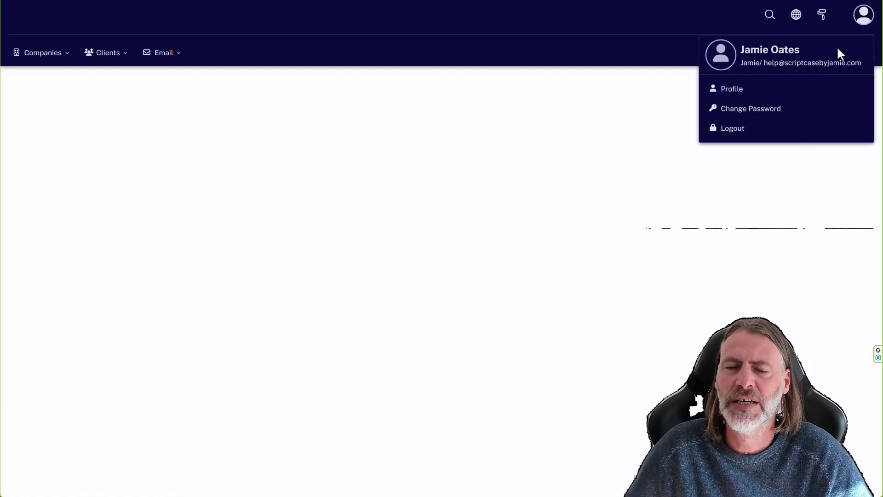
click(600, 113)
click(803, 19)
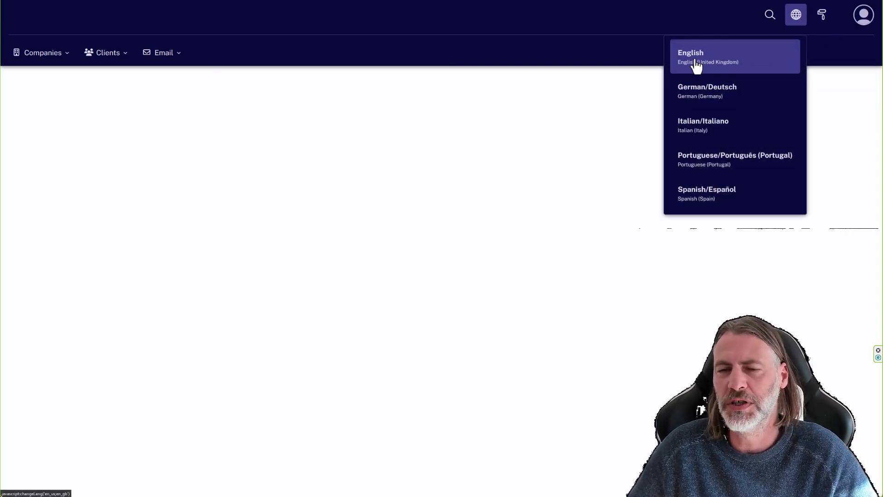
click(694, 94)
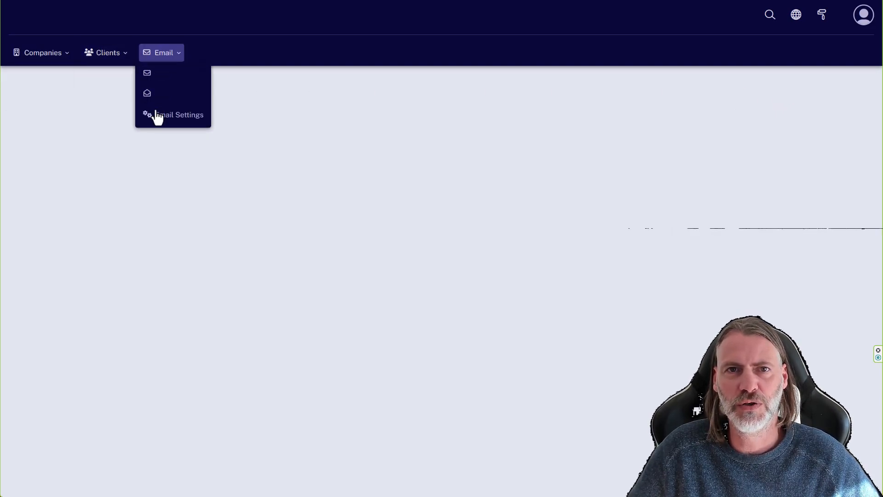
click(796, 18)
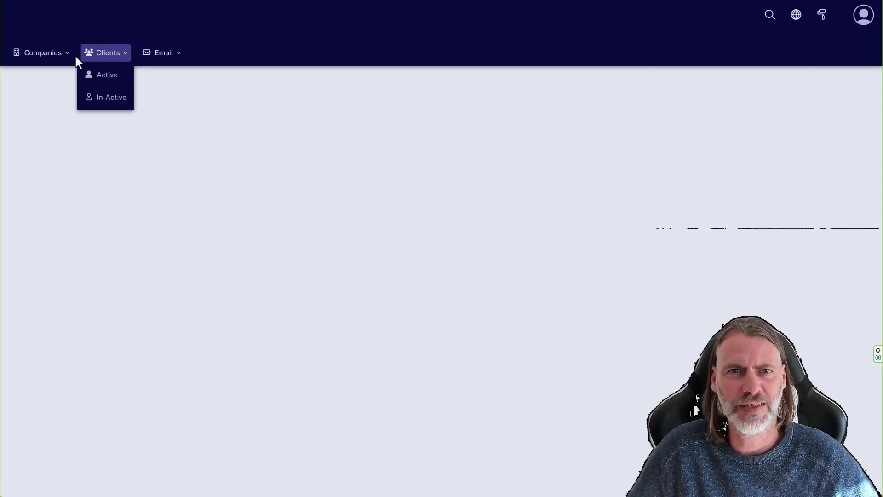
mouse_move(159, 54)
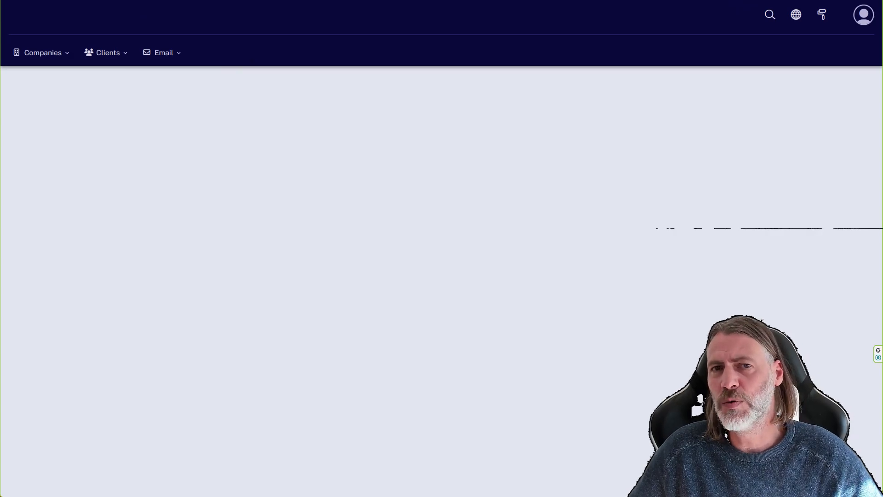
Back in the running menu app, browse the Companies, Clients and Email menus and open the companies grid.
key(ctrl+Tab)
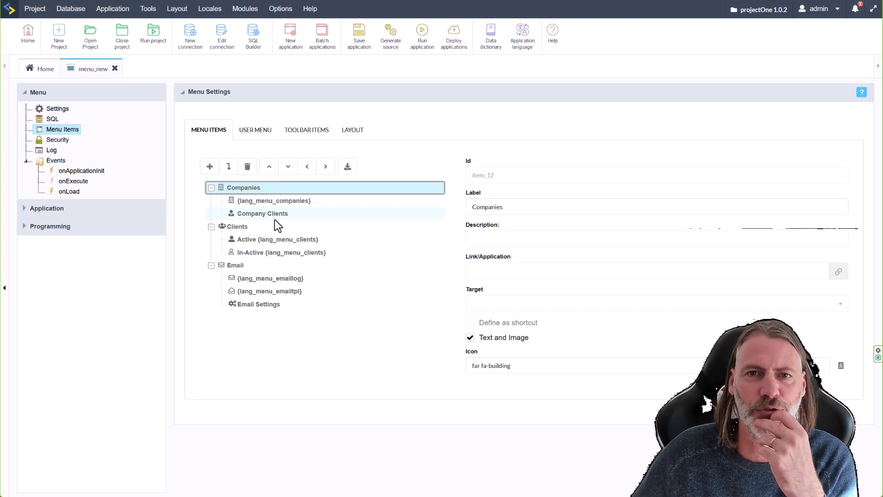
click(148, 8)
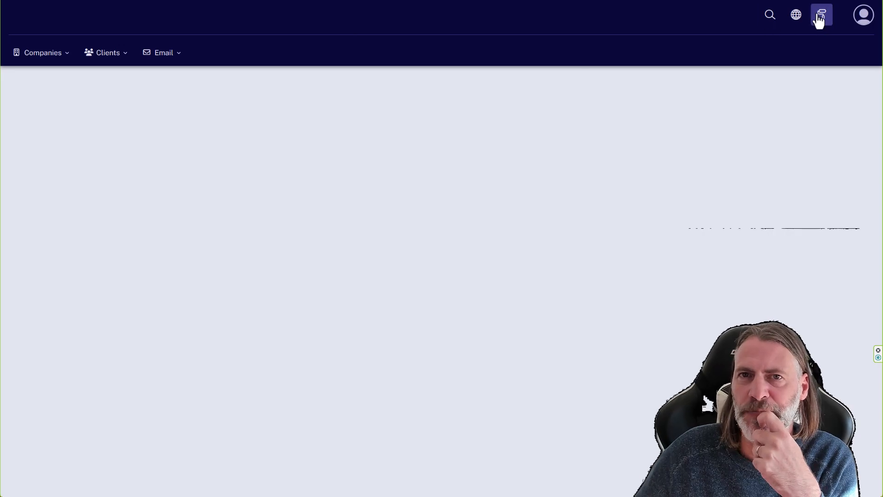
click(37, 54)
click(113, 55)
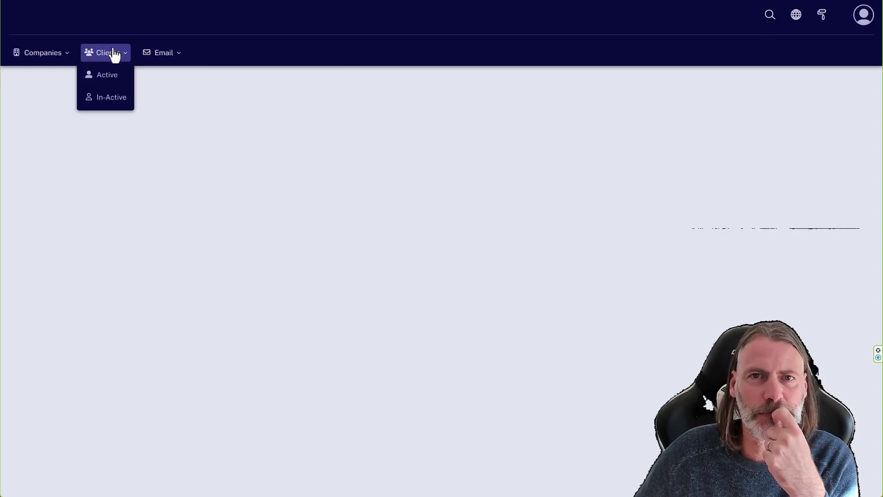
click(160, 55)
click(48, 56)
click(46, 74)
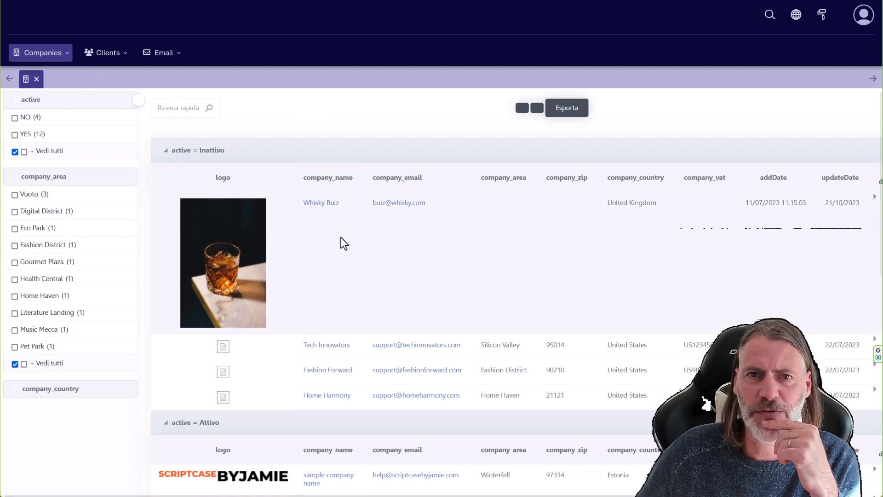
Scroll down and back up through the companies grid grouped by active status.
scroll(342, 252, down, 10)
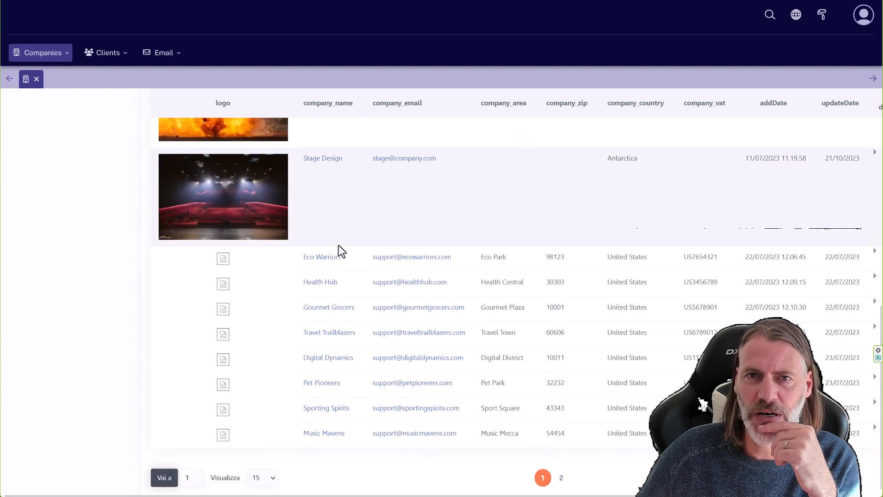
scroll(341, 252, up, 9)
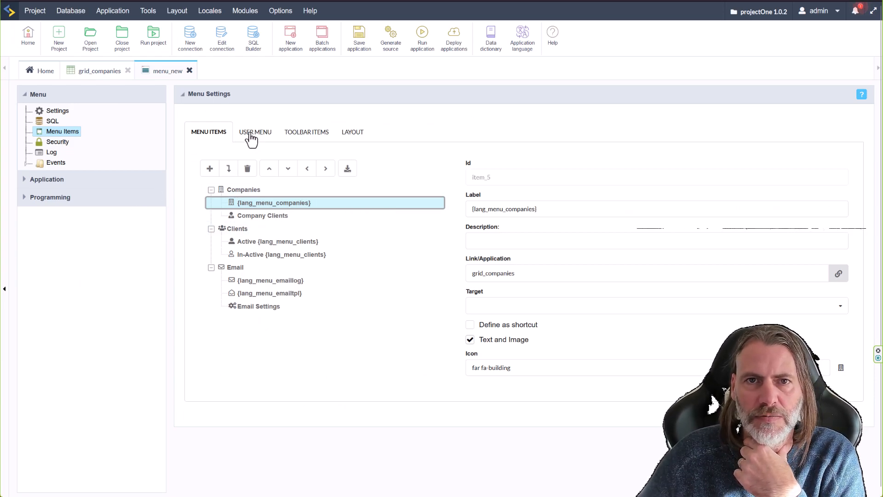
Select Columns, Sorting options and Group By in grid_companies' top toolbar, then run the grid.
click(98, 71)
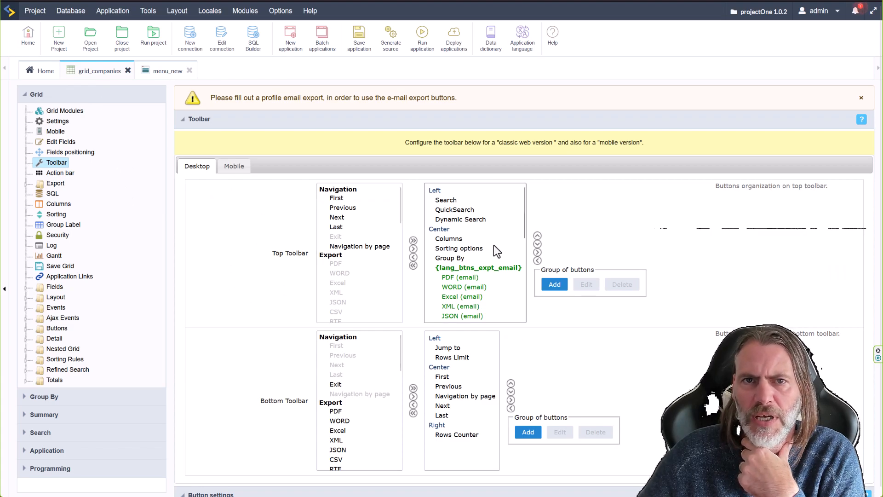
click(454, 240)
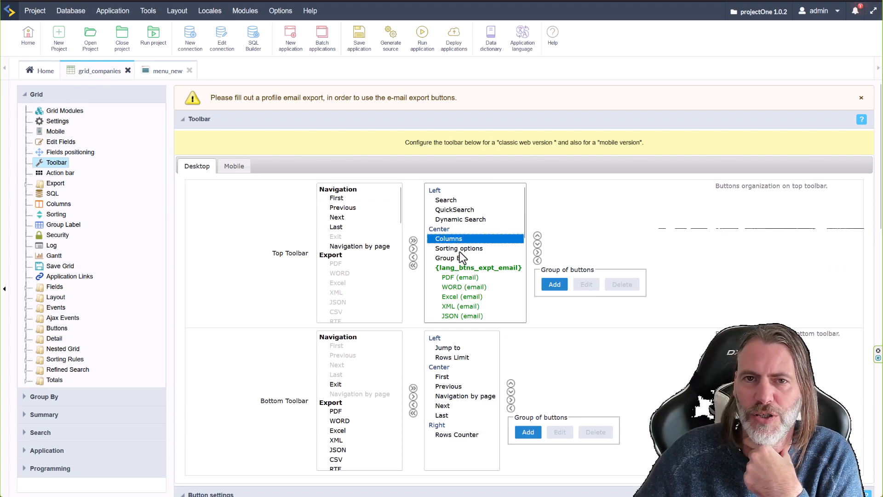
click(460, 249)
click(457, 258)
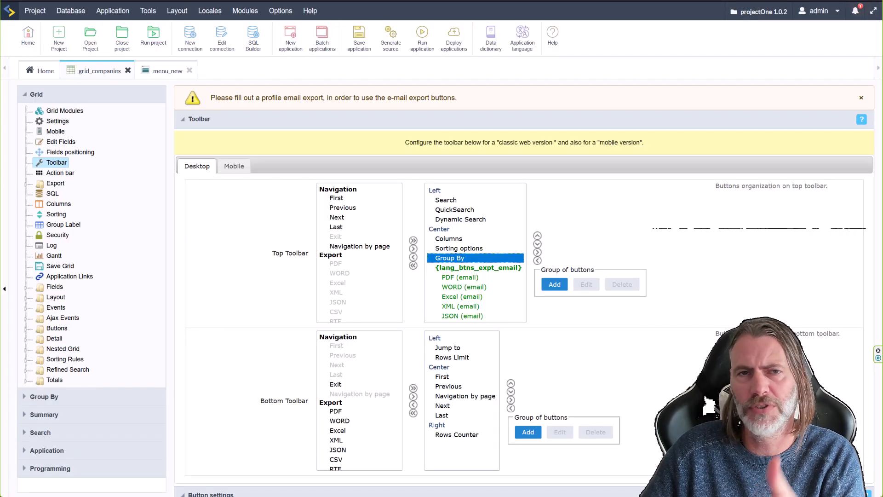
click(428, 39)
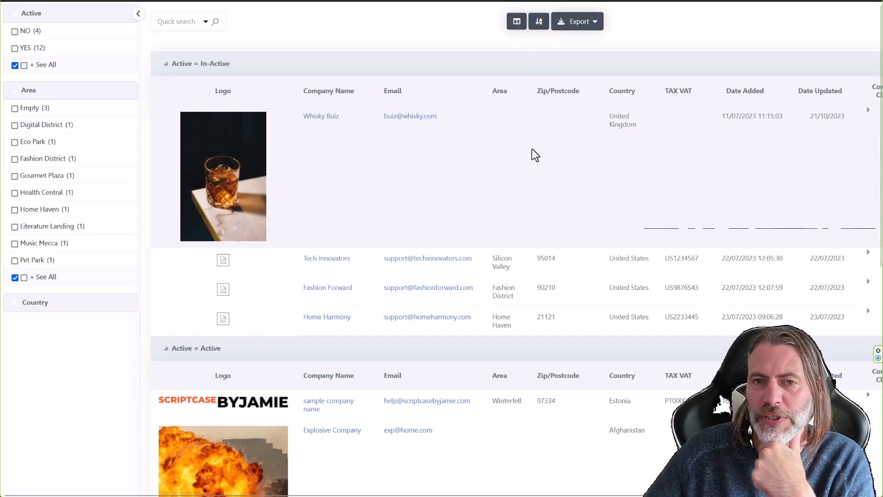
Regenerate and run the menu_new application.
click(87, 0)
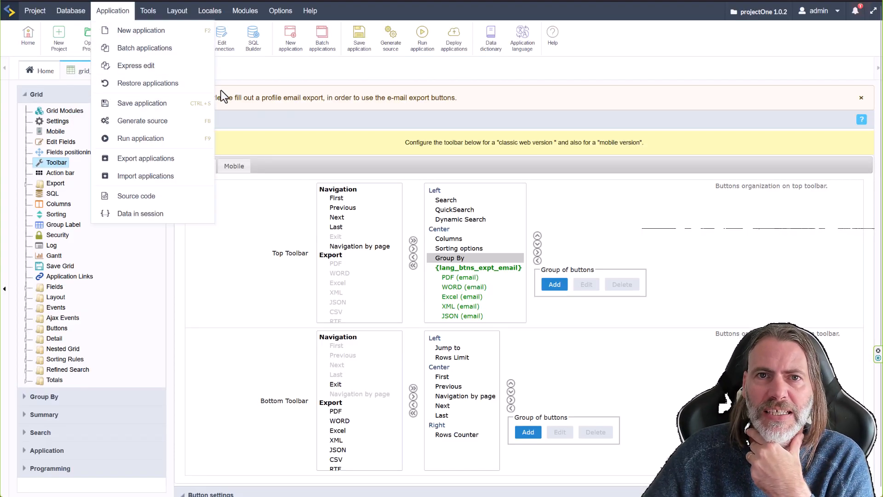
click(168, 71)
click(421, 42)
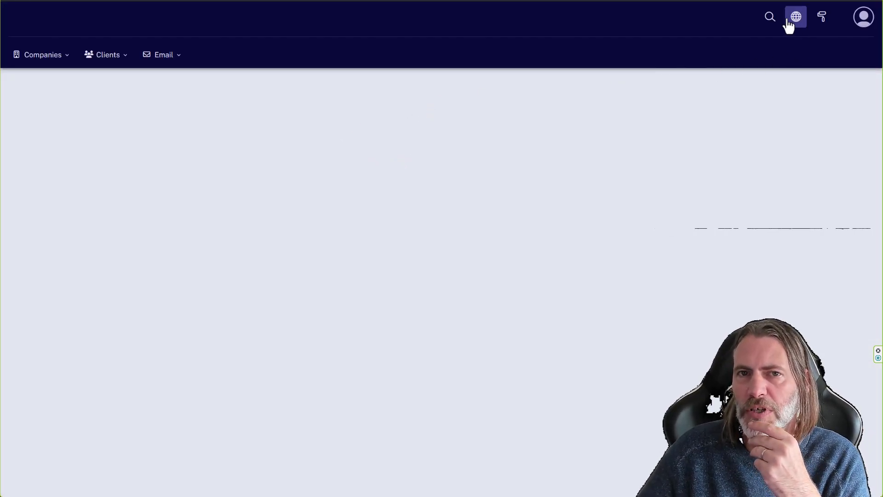
Search the menu app for 'clie', open Active Clients from the results, then return to the editor.
click(771, 19)
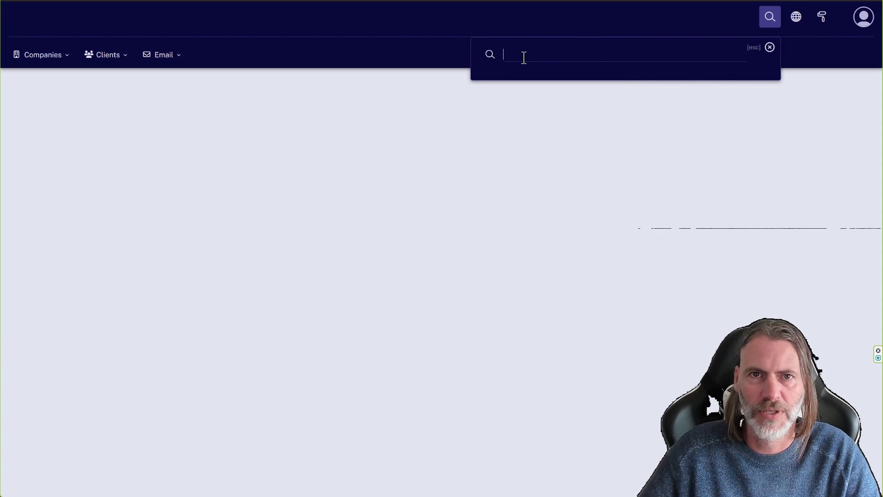
text(xc)
key(BackSpace)
key(BackSpace)
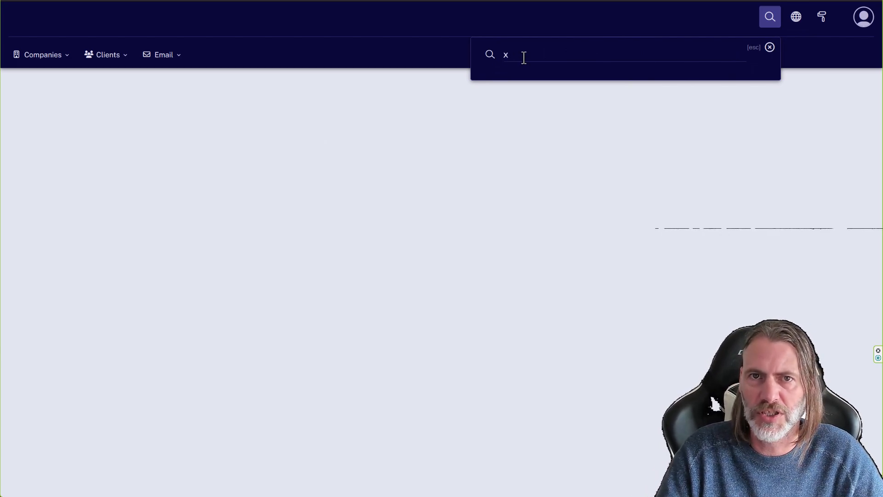
text(clie)
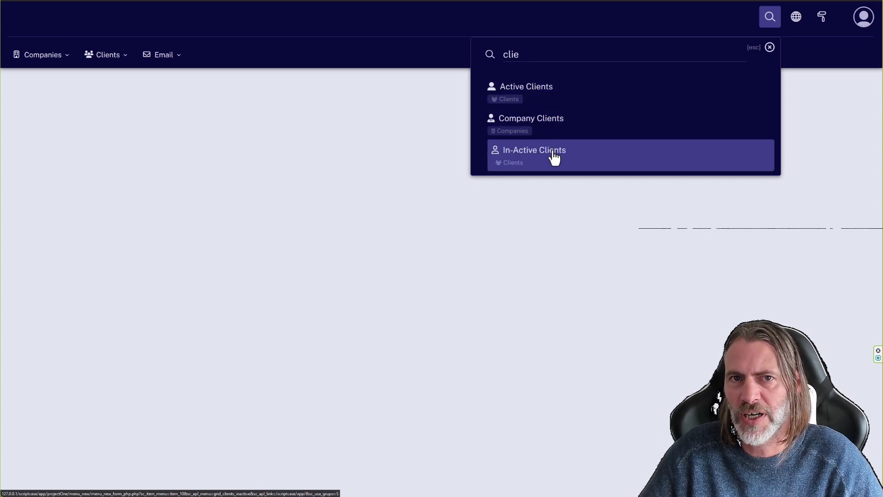
click(542, 95)
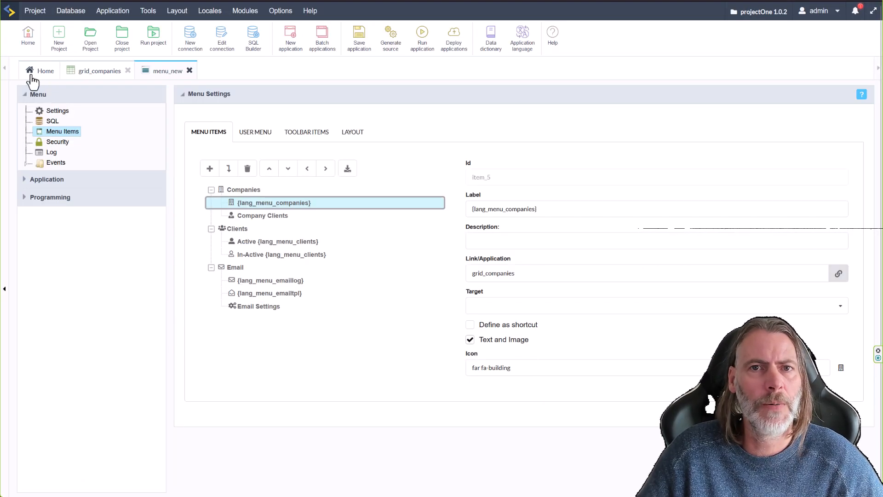
click(32, 75)
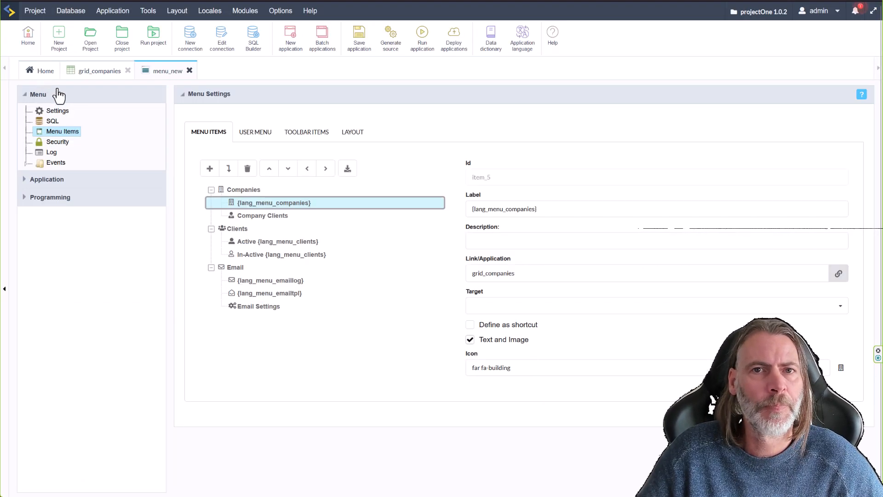
Run grid_clients_active from the Clients folder, open it, and run it again.
click(46, 190)
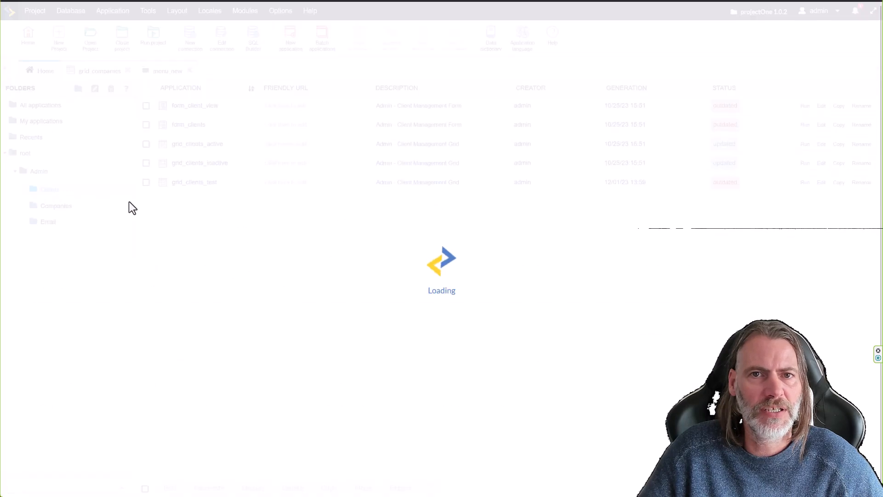
click(805, 145)
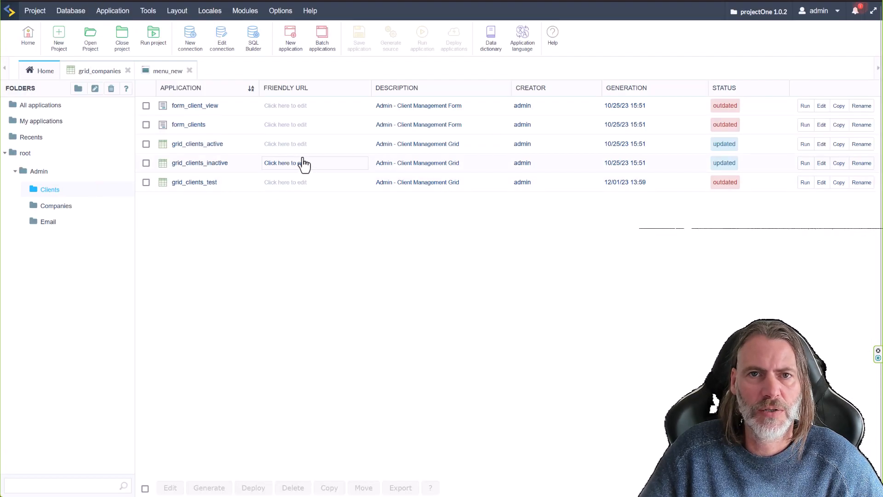
click(195, 146)
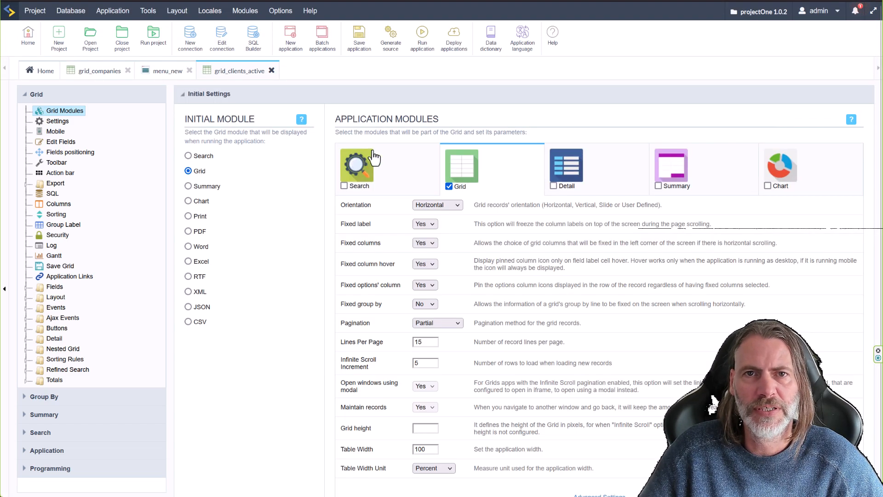
click(422, 40)
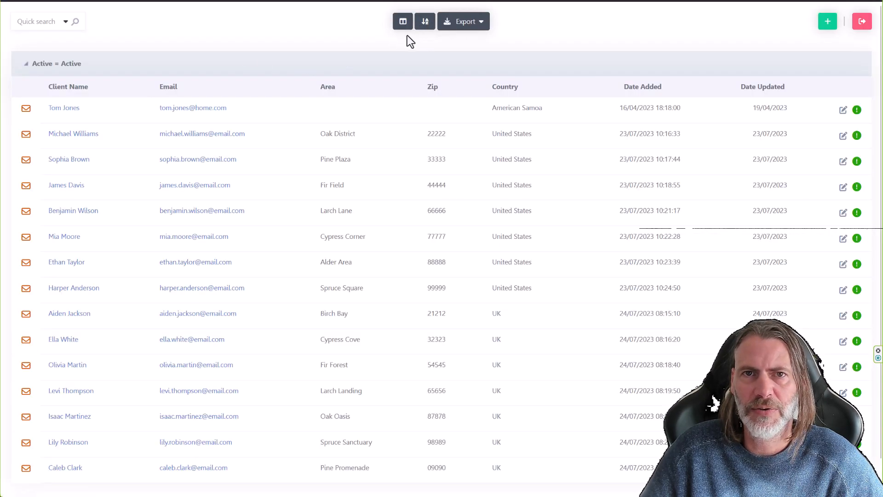
Regenerate and run the menu_new application.
key(alt+Tab)
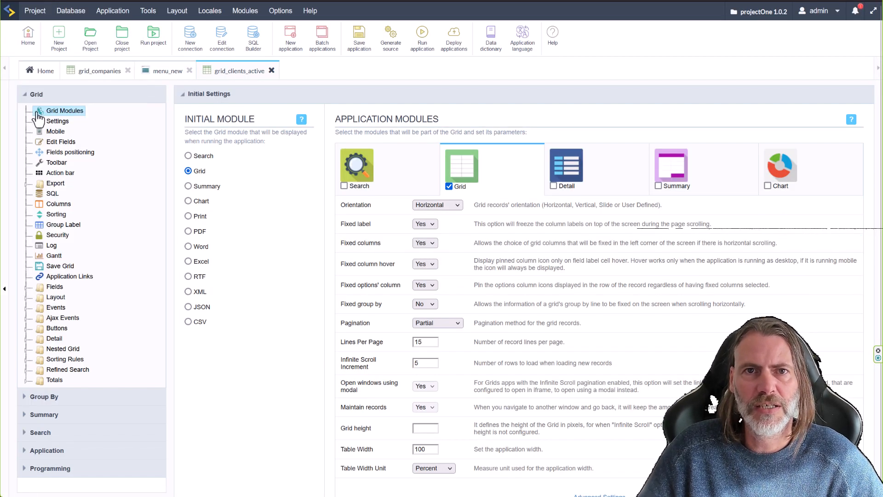
click(162, 73)
click(422, 40)
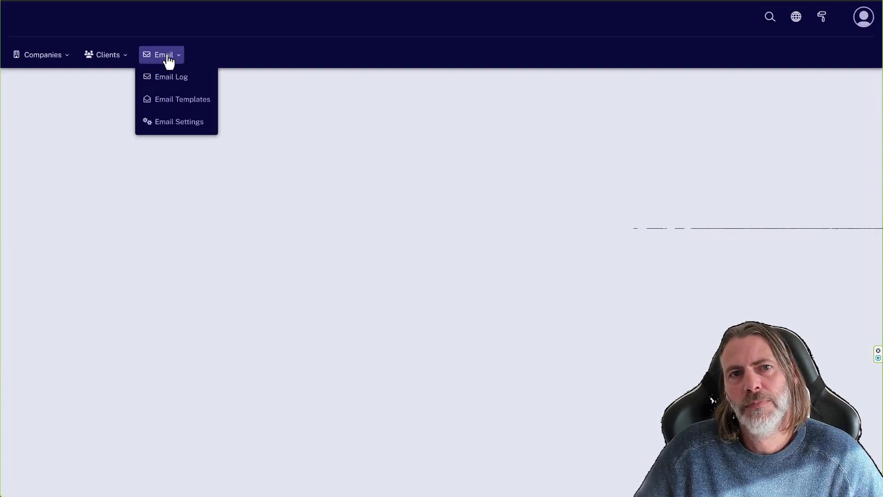
Browse the running menu's dropdowns, then switch to the other Scriptcase window.
mouse_move(59, 61)
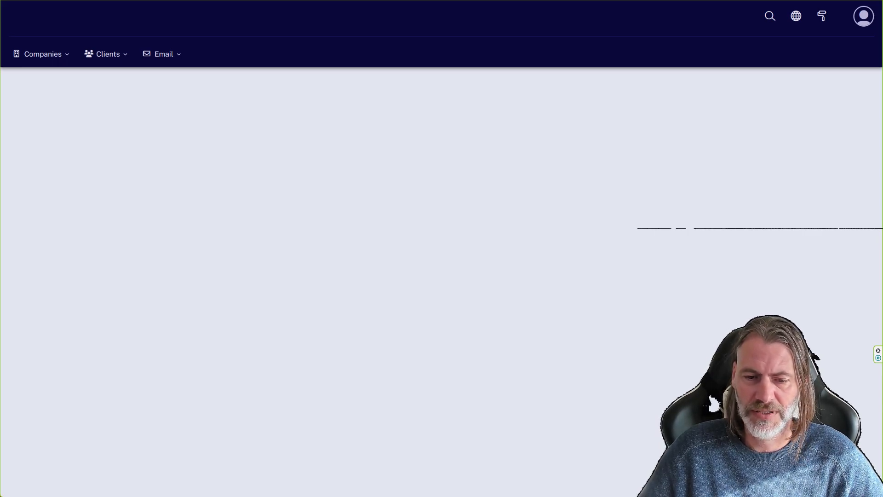
key(alt+Tab)
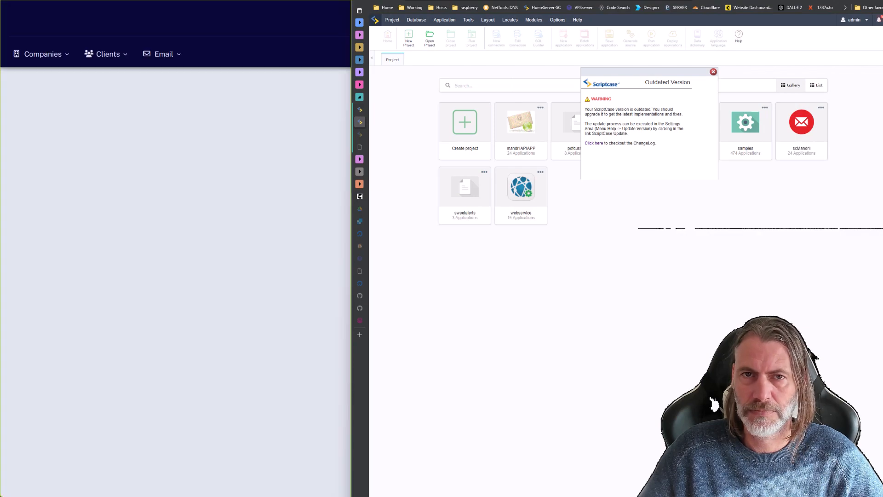
Open a new Firefox tab and load the pasted Scriptcase address to show its project gallery.
click(490, 1)
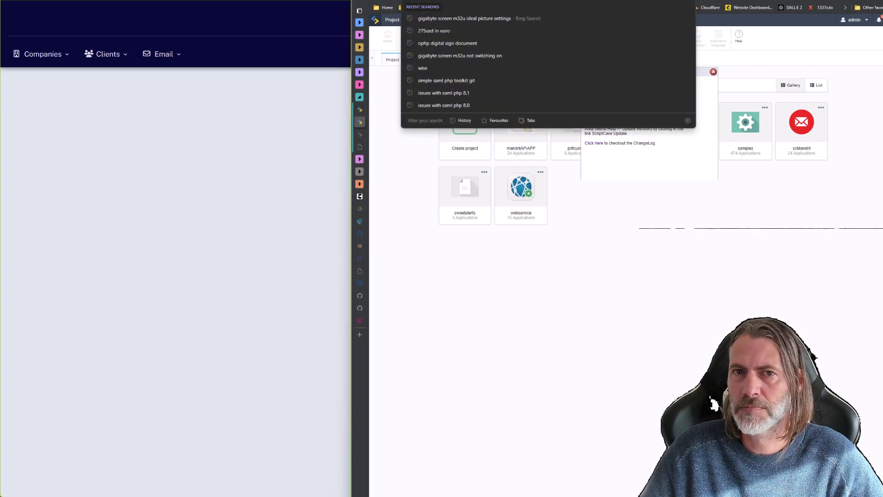
click(879, 1)
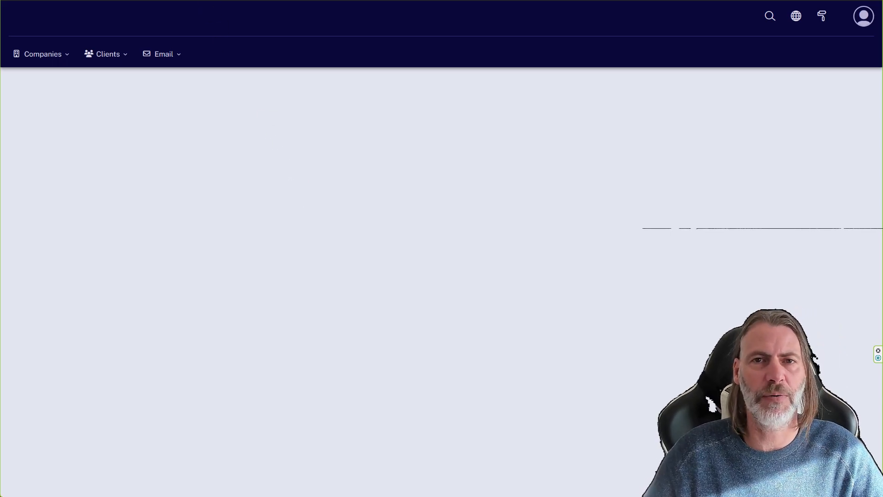
key(ctrl+t)
key(ctrl+v)
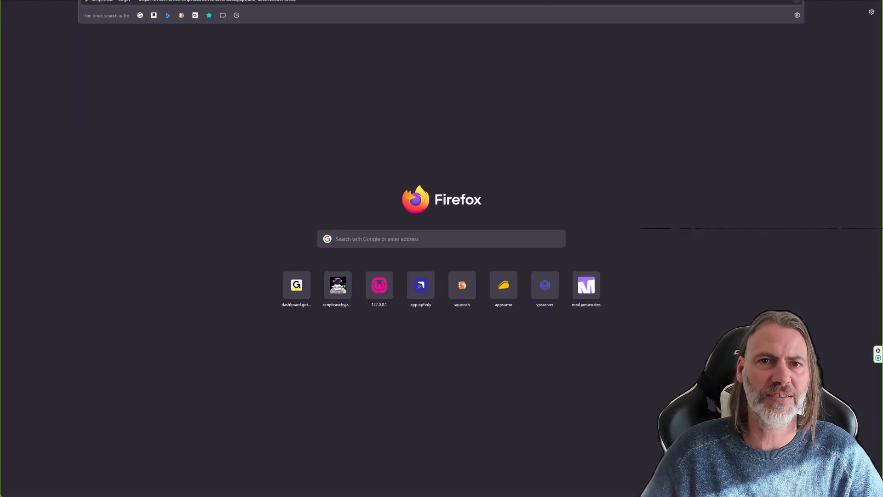
key(Return)
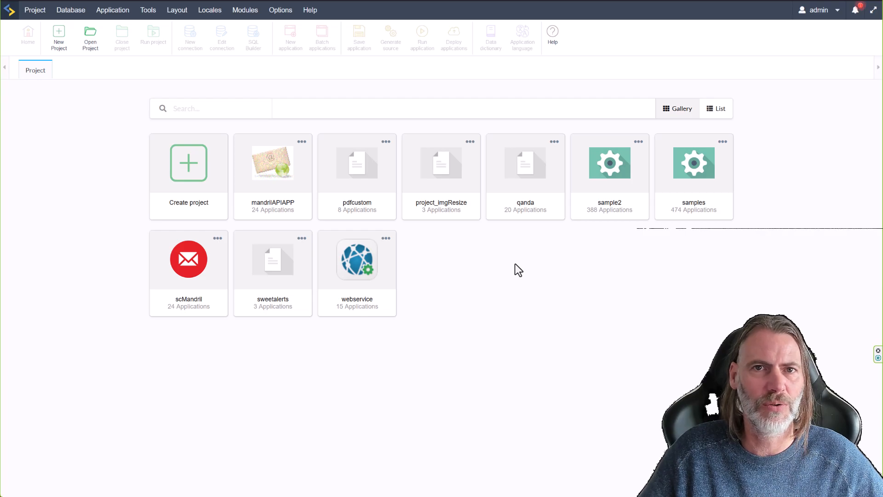
Start a blank project and connect it to the MySQL sample database.
click(183, 165)
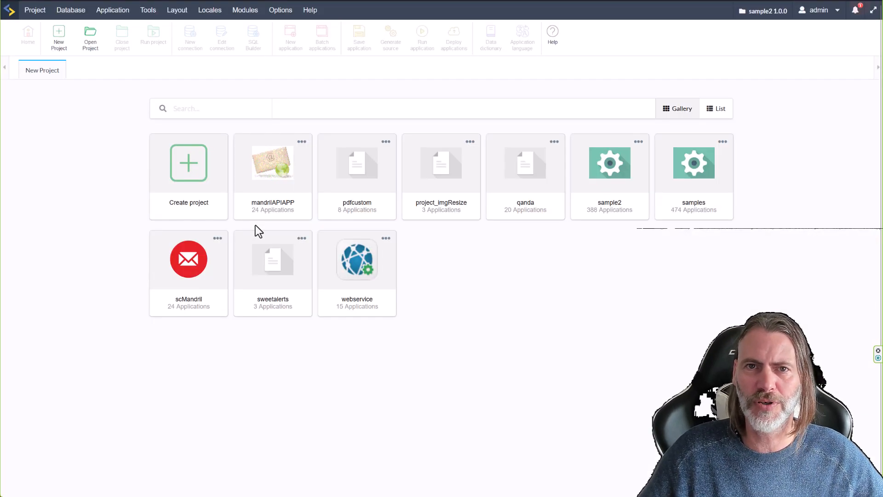
click(246, 102)
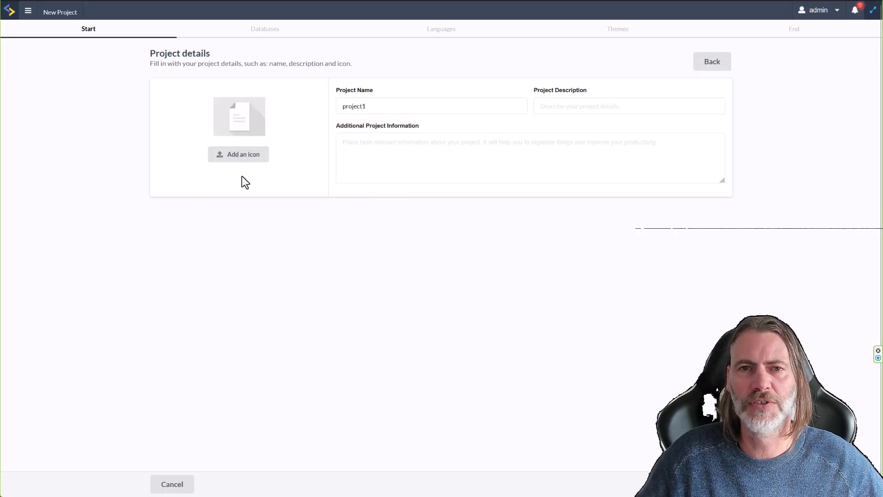
click(712, 484)
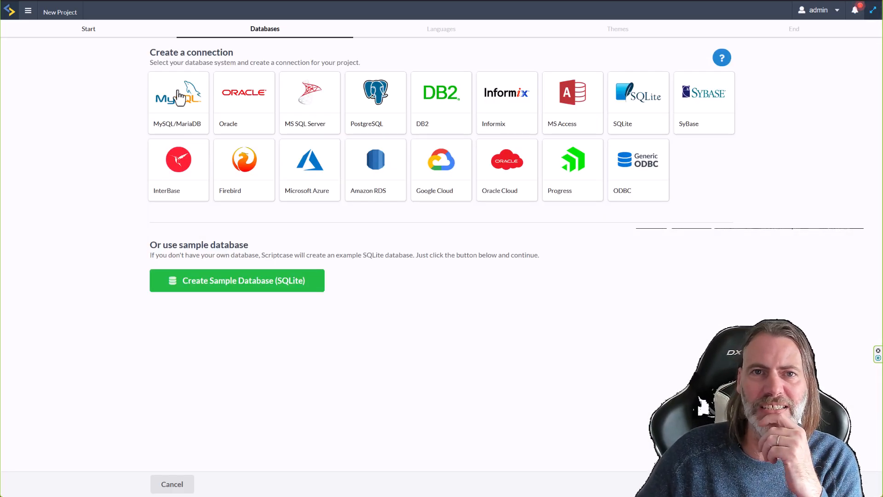
click(180, 99)
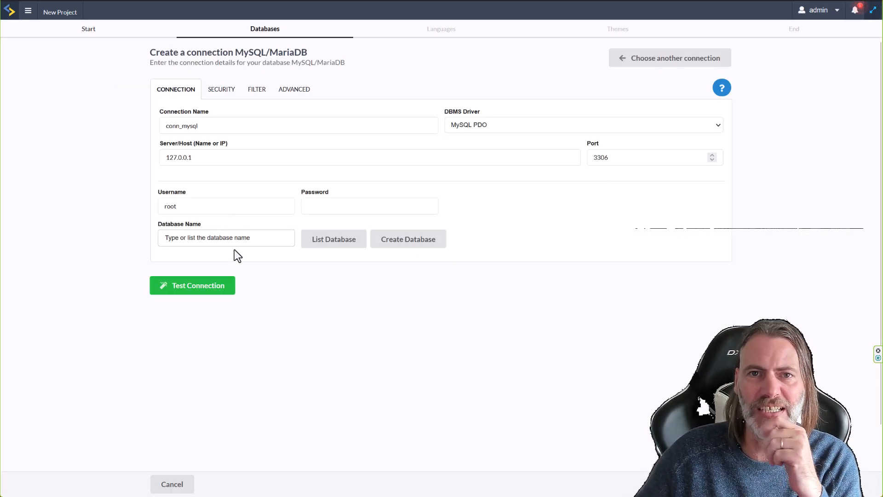
click(331, 244)
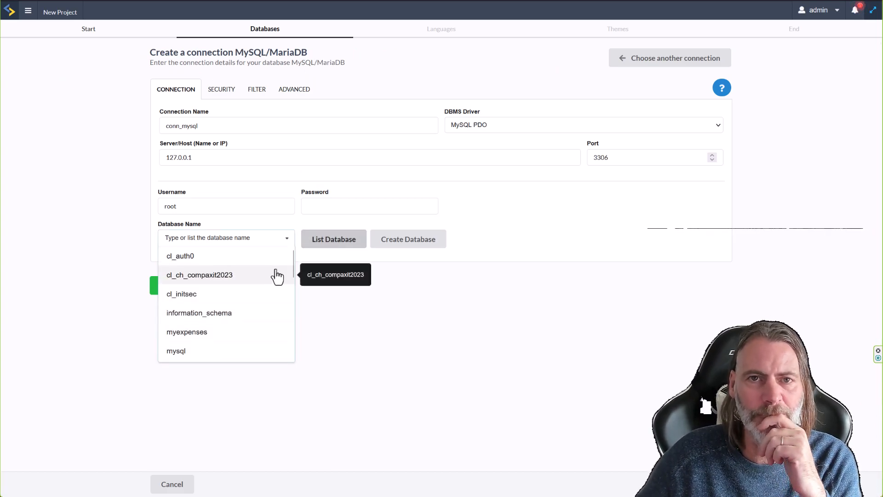
scroll(285, 278, down, 4)
drag(293, 281, 291, 318)
click(193, 275)
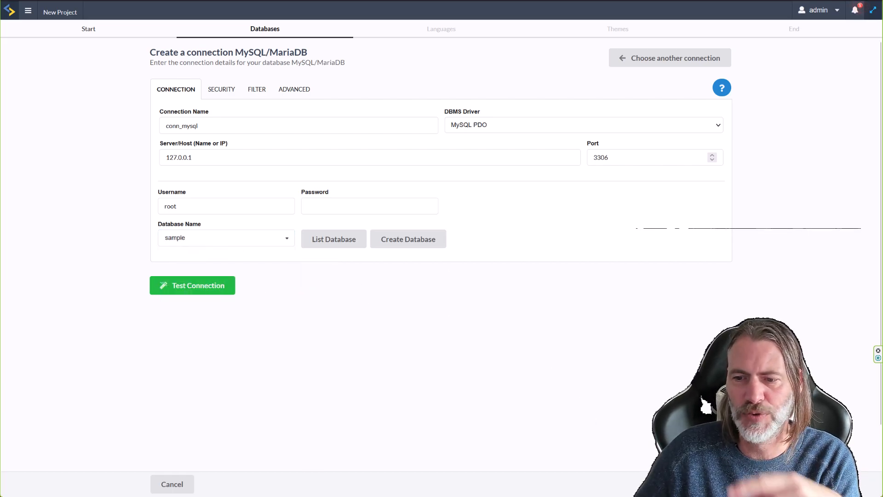
Confirm the connection, keep English and the default theme, and close the New application tab.
click(709, 484)
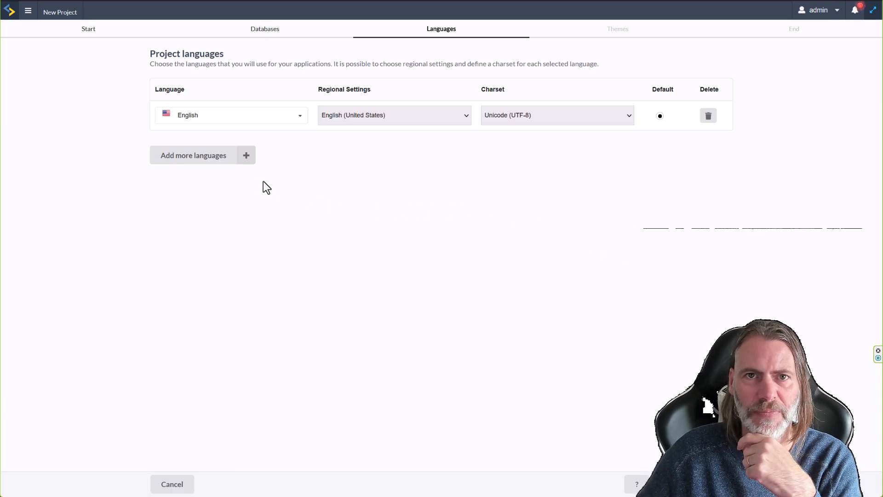
click(709, 485)
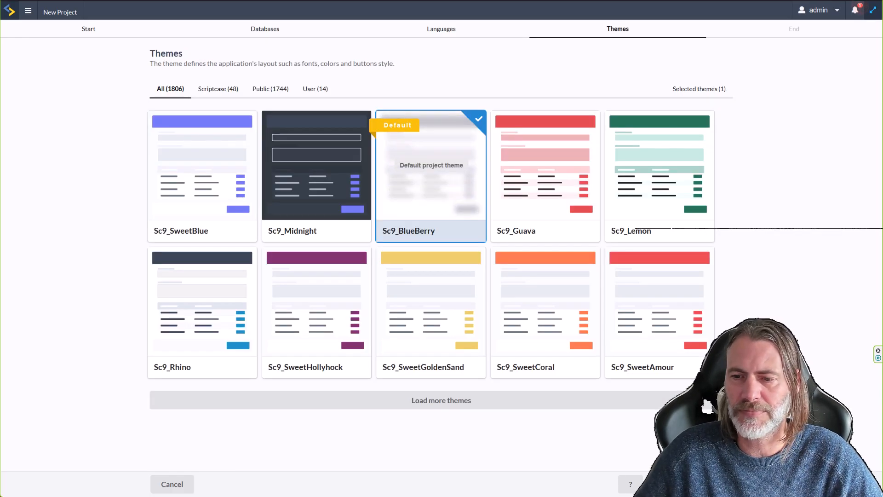
click(709, 484)
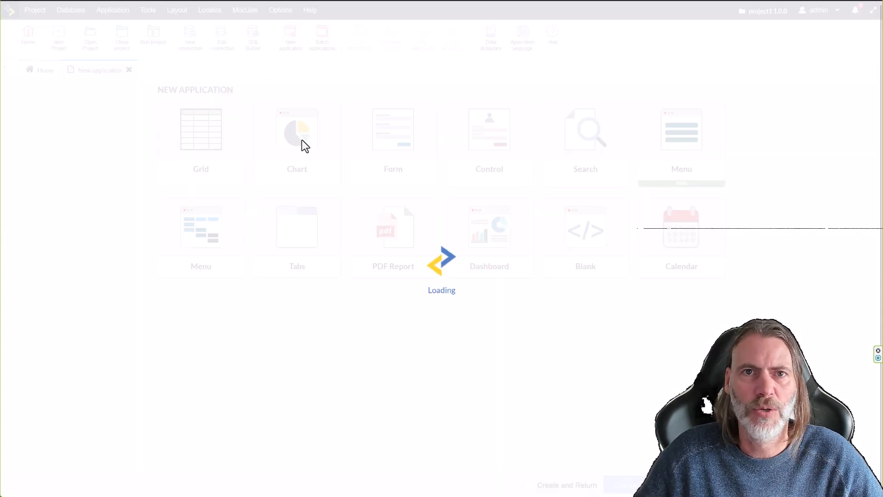
click(129, 70)
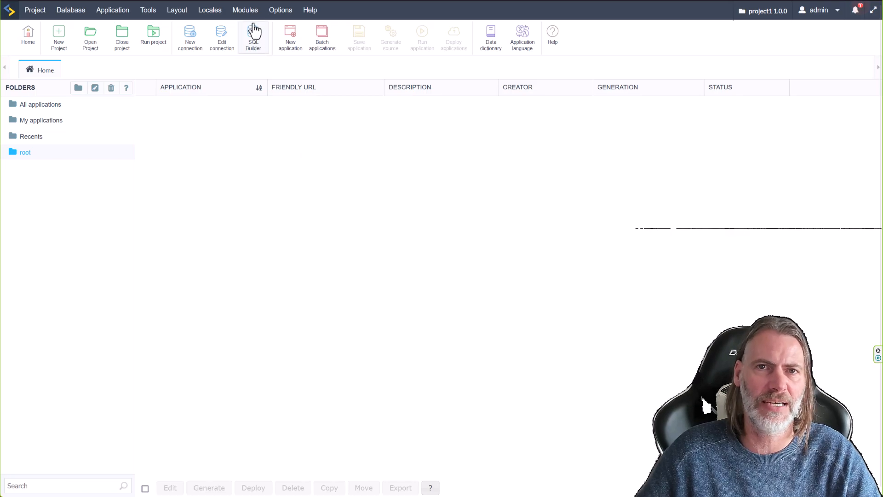
Open the Security module, dismiss its error popup, and start a new security module.
click(246, 11)
click(265, 33)
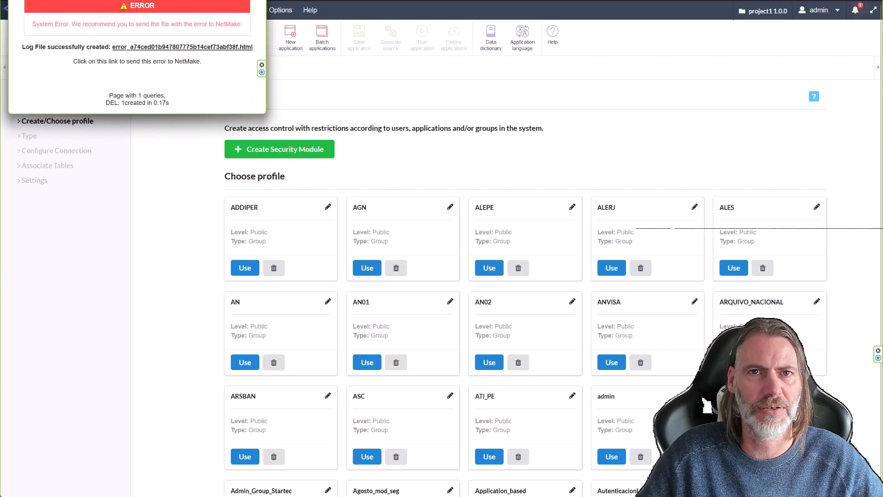
click(349, 99)
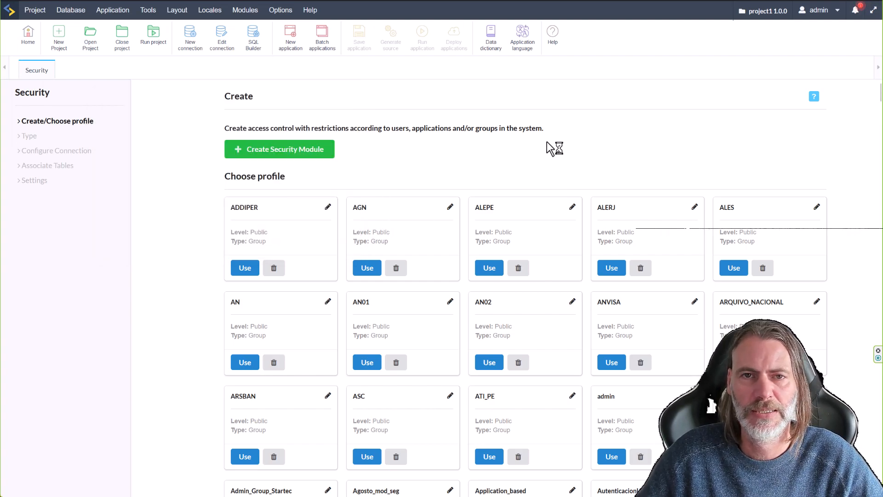
click(282, 154)
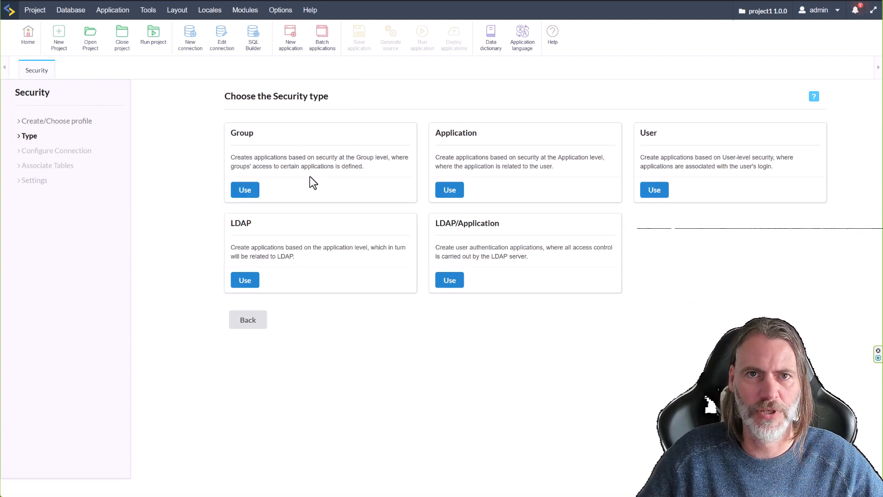
Use Group security on conn_mysql with Delete tables on; acknowledge the key-length error.
click(254, 195)
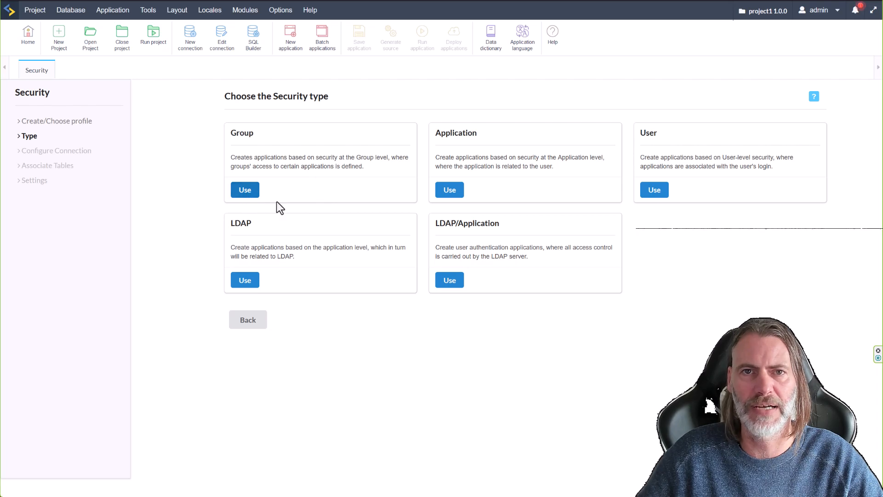
click(483, 147)
click(292, 166)
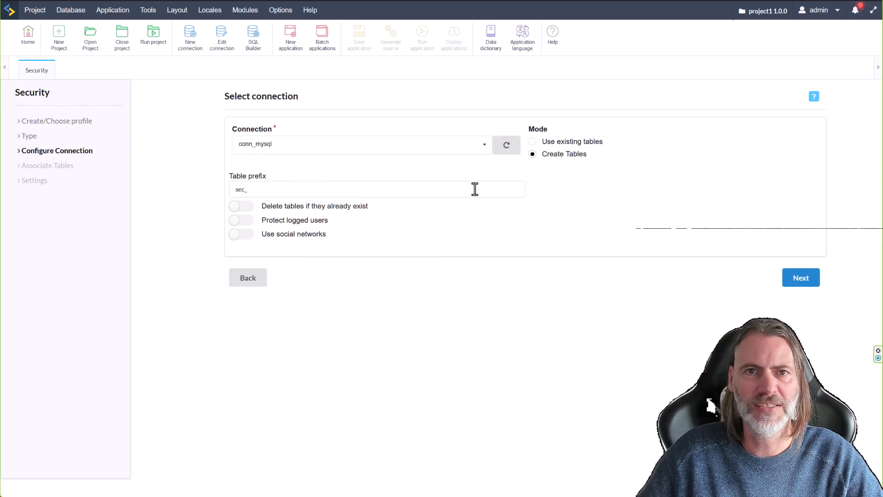
click(325, 208)
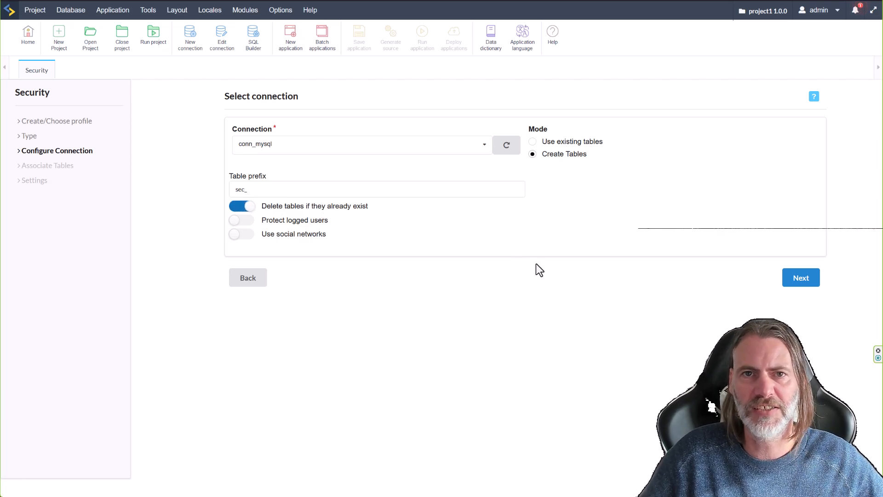
click(803, 280)
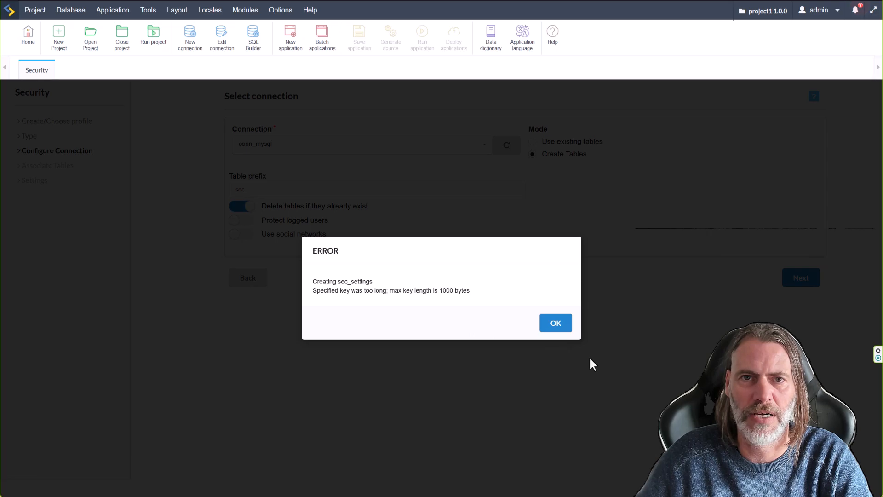
click(554, 330)
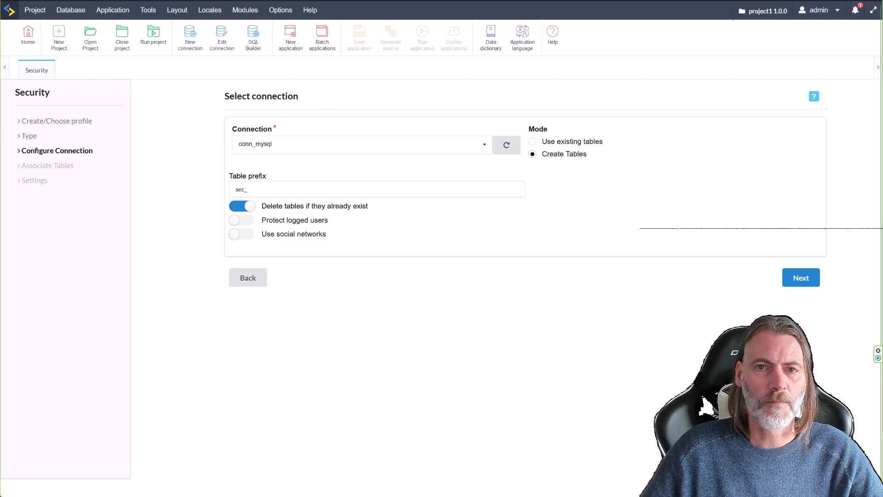
Open a new Firefox tab and load the local Scriptcase server address.
key(ctrl+t)
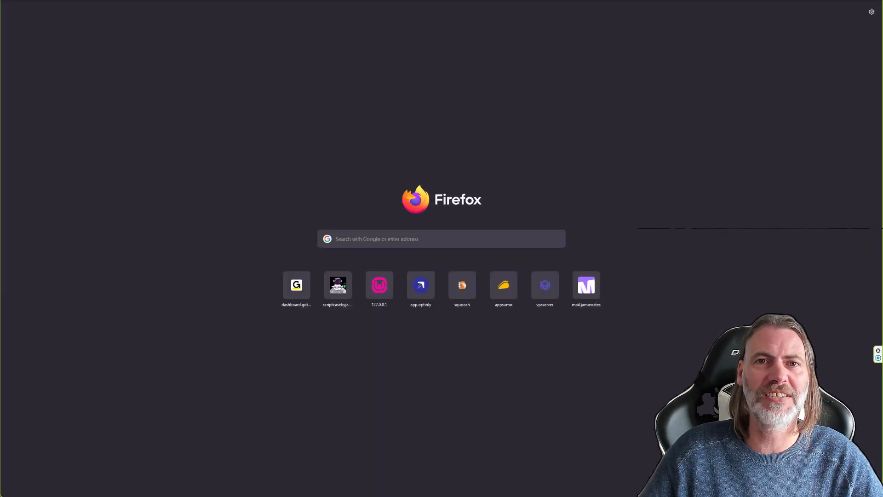
text(for)
key(Return)
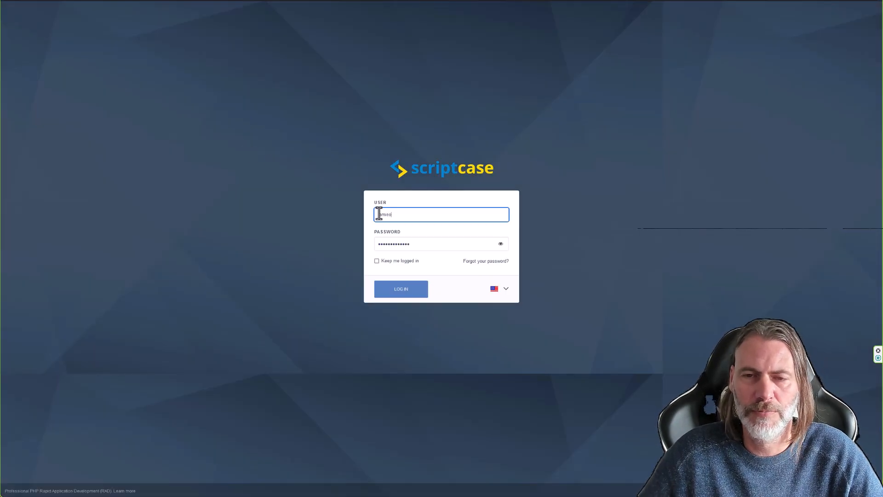
Attempt the Scriptcase login, focus the user and password fields, and bring up the Sticky Password unlock dialog.
click(410, 293)
click(435, 215)
click(427, 244)
click(469, 475)
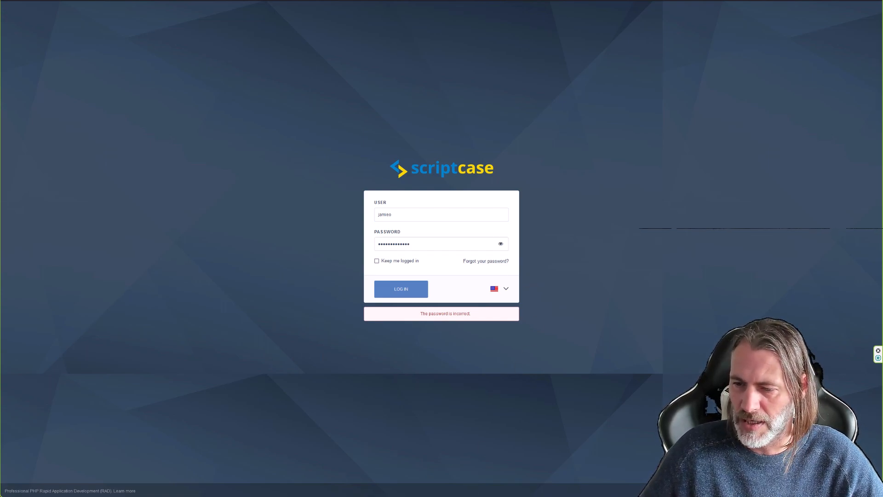
drag(275, 258, 284, 496)
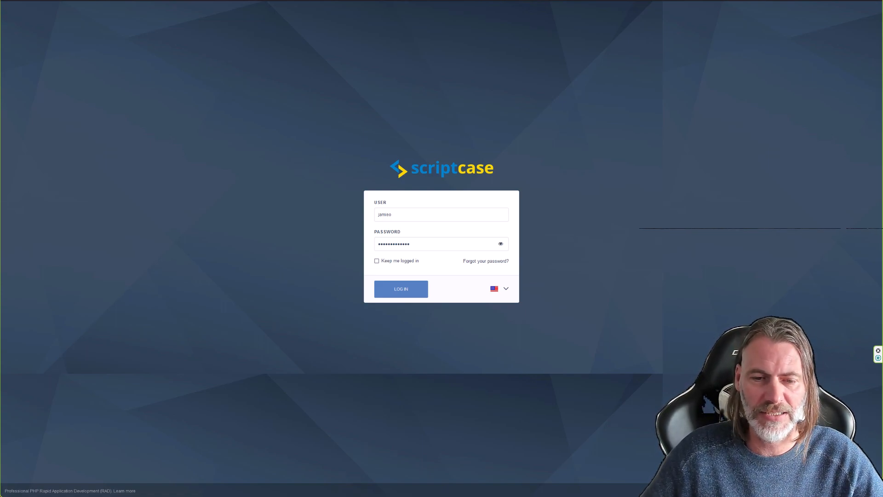
drag(288, 389, 273, 358)
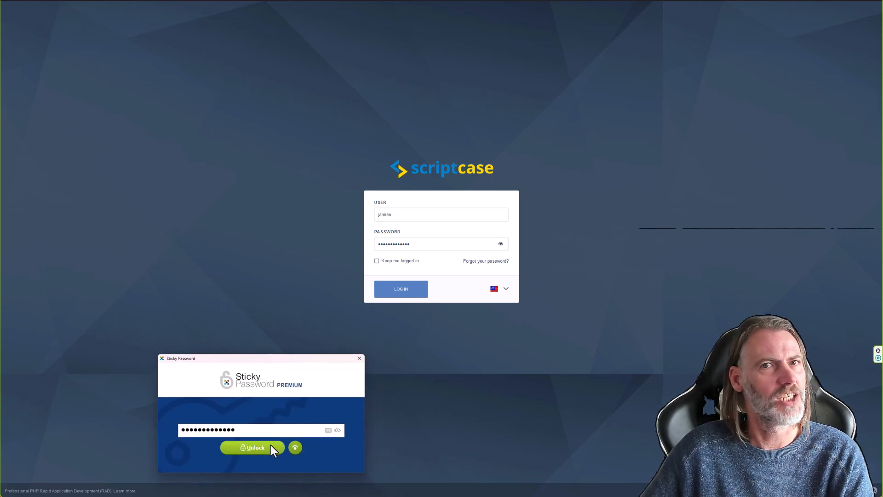
Unlock Sticky Password so it fills in the Scriptcase login.
key(Return)
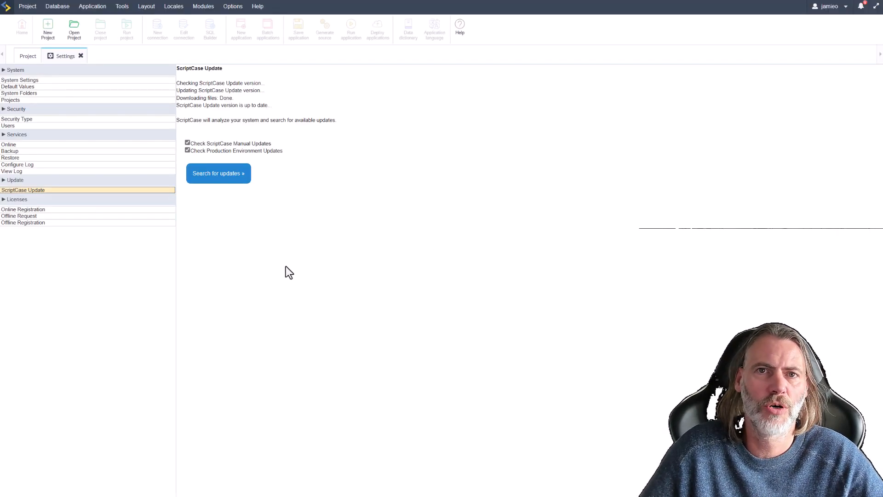
Search for Scriptcase updates, finding 13637 available.
click(213, 181)
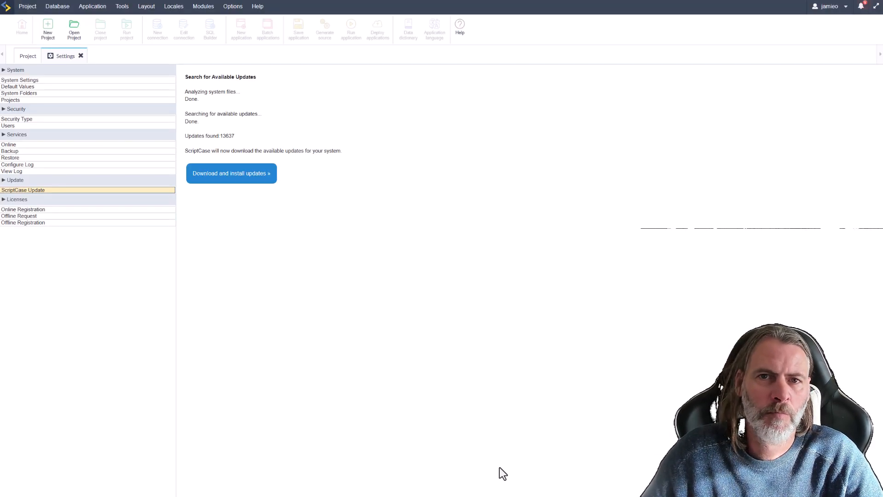
Download and install the 13637 found updates.
click(228, 180)
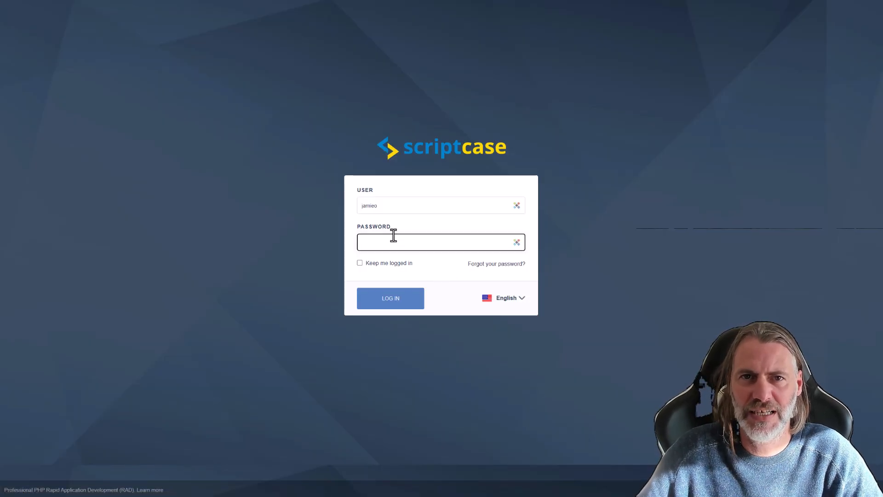
Log in with the Sticky Password saved credentials.
click(396, 237)
click(343, 274)
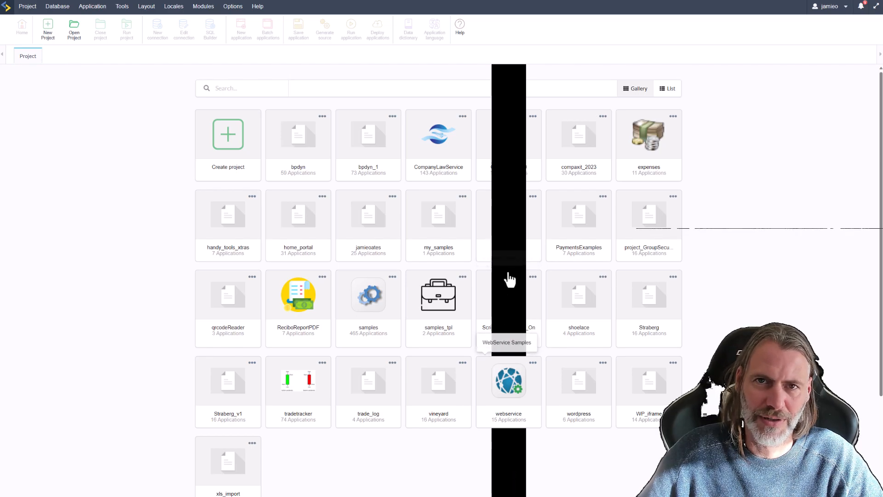
Start a blank project and choose MySQL/MariaDB as its database.
scroll(505, 236, down, 3)
scroll(504, 366, up, 3)
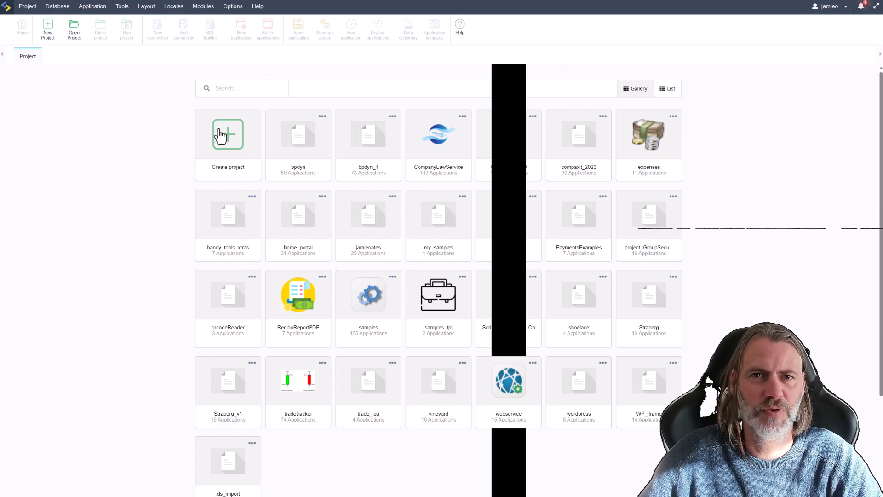
click(236, 132)
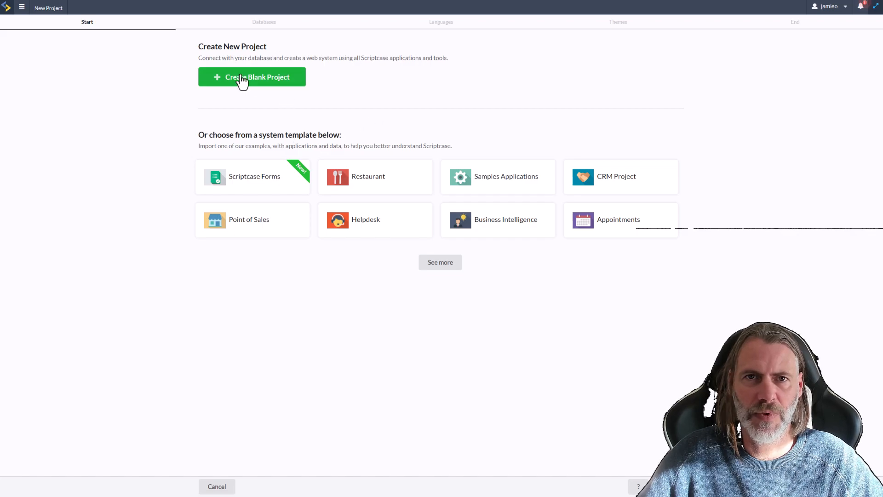
click(242, 80)
click(666, 486)
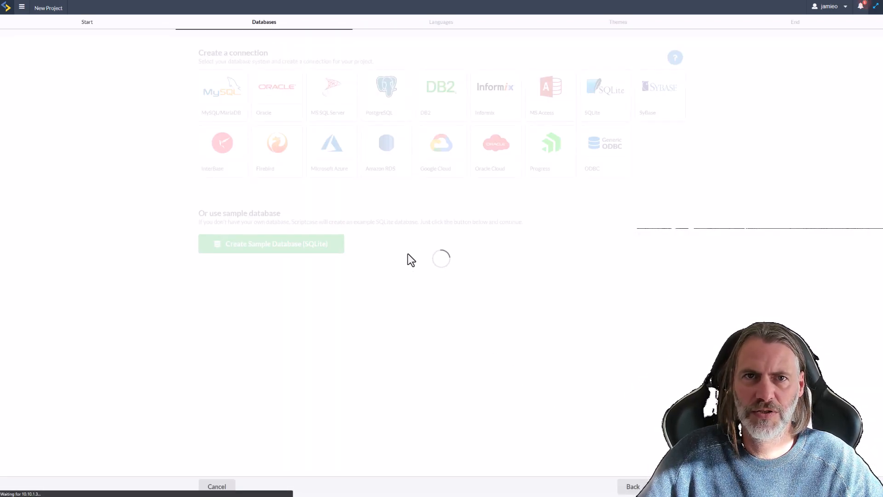
click(217, 87)
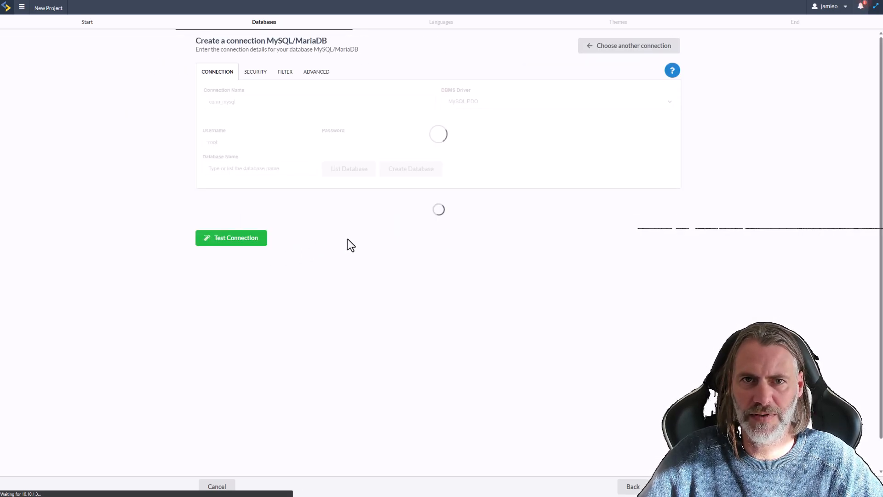
Fill in the saved MySQL credentials and replace the database password.
click(291, 169)
click(304, 182)
click(350, 195)
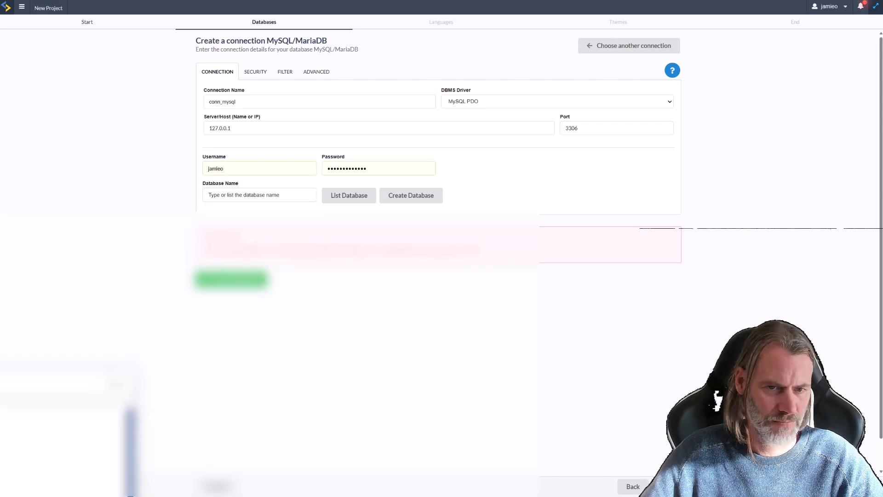
double_click(357, 171)
key(ctrl+v)
click(349, 195)
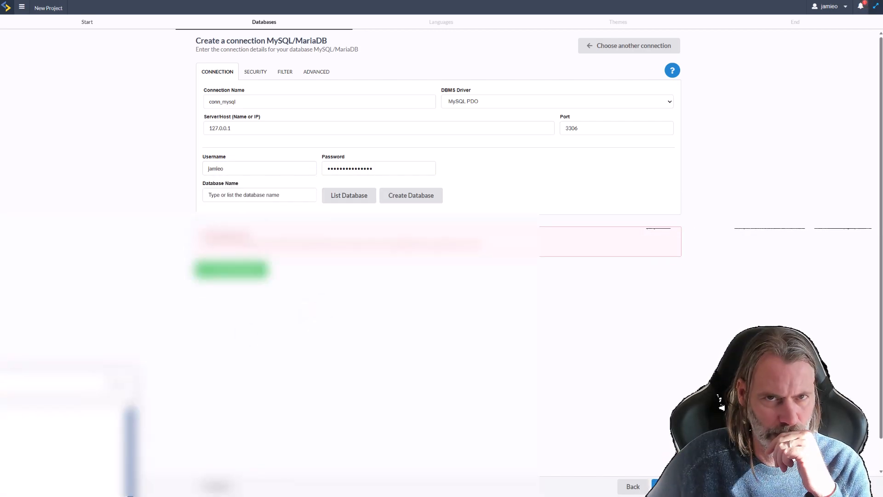
Correct the database username, list the server's databases, and pick sc_mandril.
double_click(215, 169)
text(remote)
drag(375, 170, 296, 172)
key(ctrl+v)
click(349, 195)
click(349, 195)
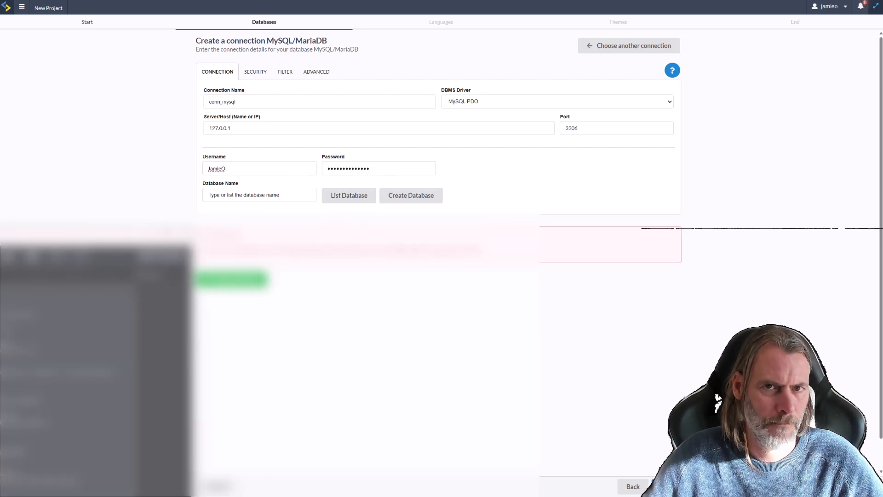
click(239, 169)
click(350, 195)
click(350, 195)
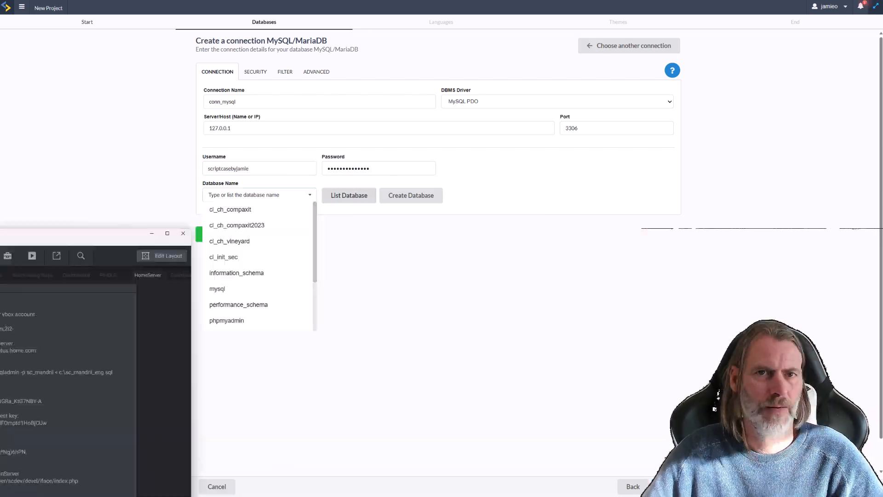
drag(314, 238, 325, 282)
click(228, 274)
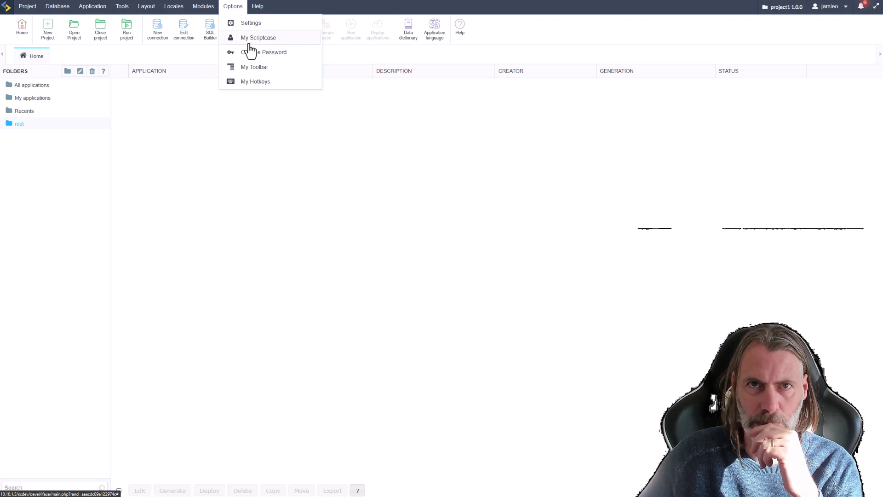
Reopen the Security module, close the tipo_nivel_ldap error report, and return to the development tab.
click(213, 30)
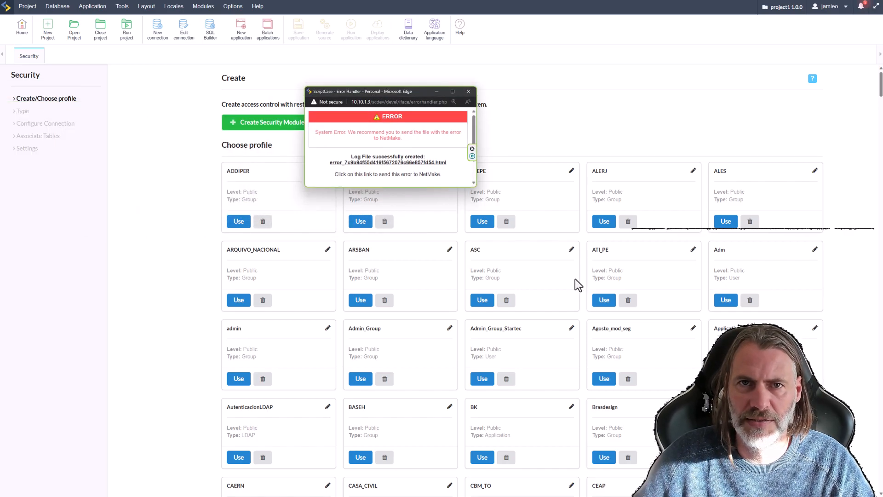
click(406, 163)
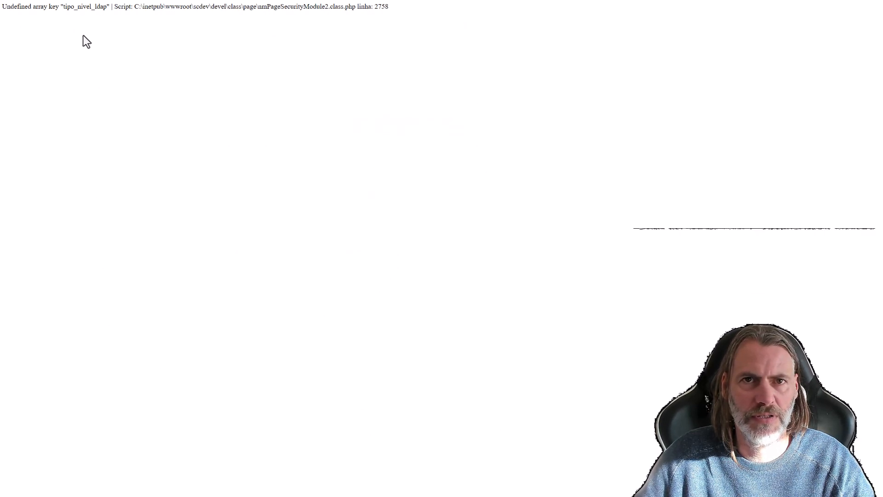
drag(63, 8, 107, 7)
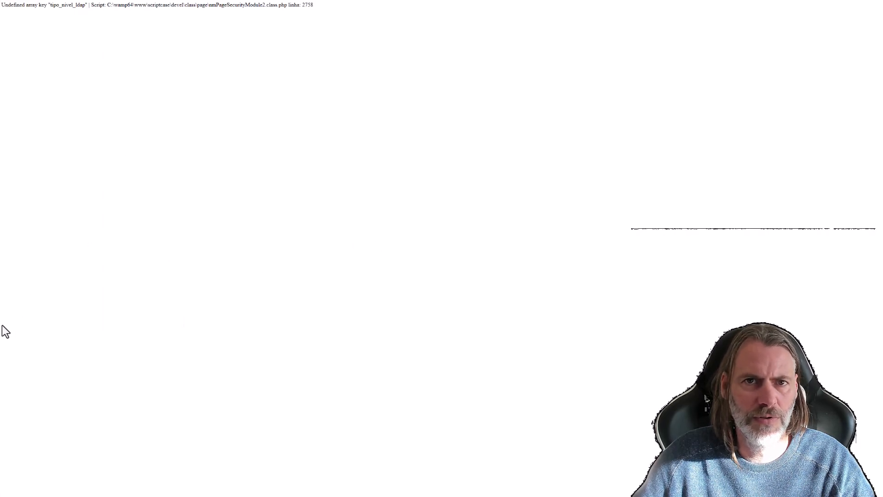
mouse_move(2, 322)
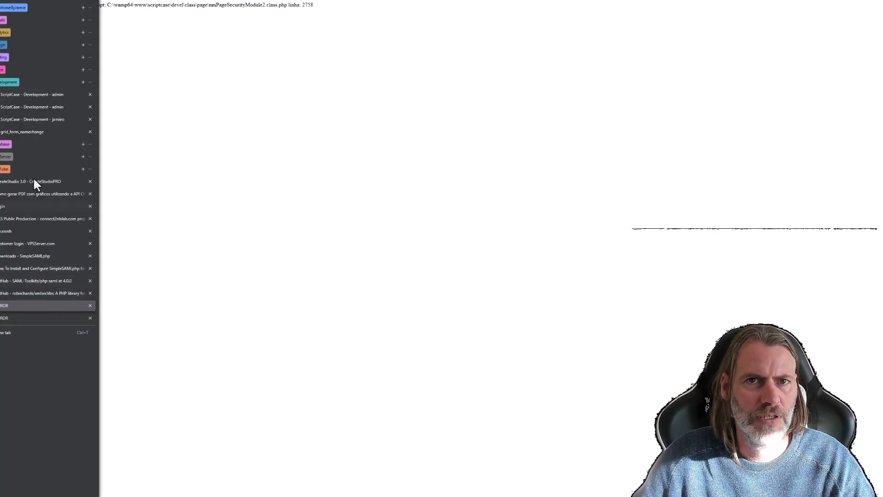
click(19, 119)
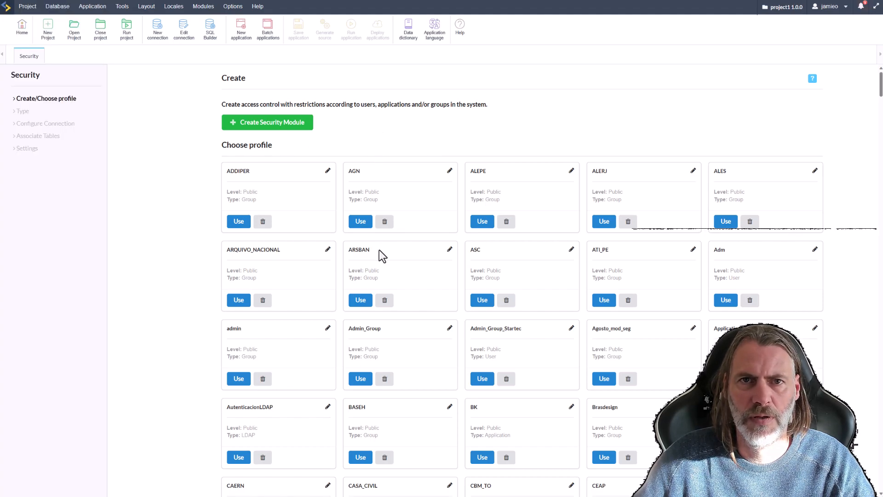
Create a Group security module on conn_mysql, deleting existing security tables first.
click(266, 124)
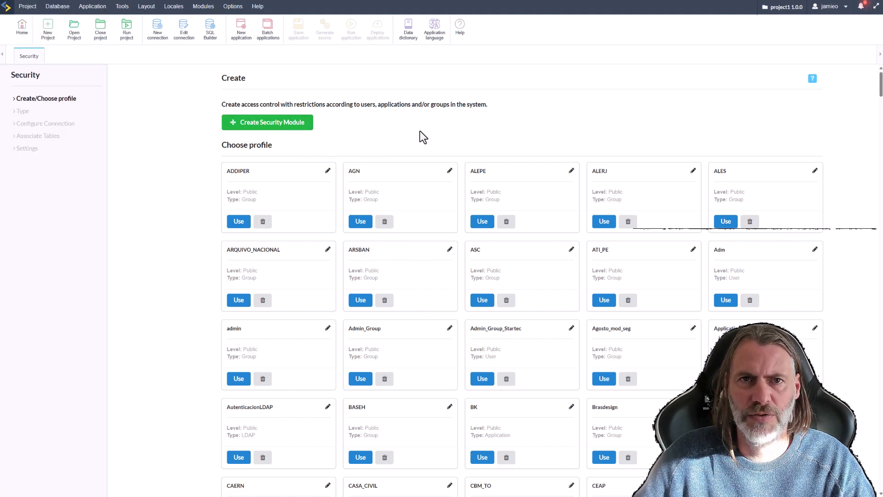
click(234, 159)
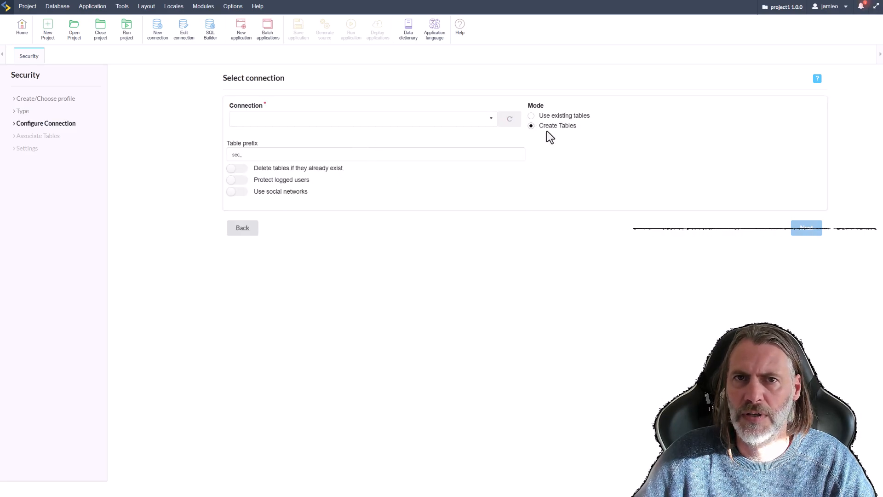
click(237, 170)
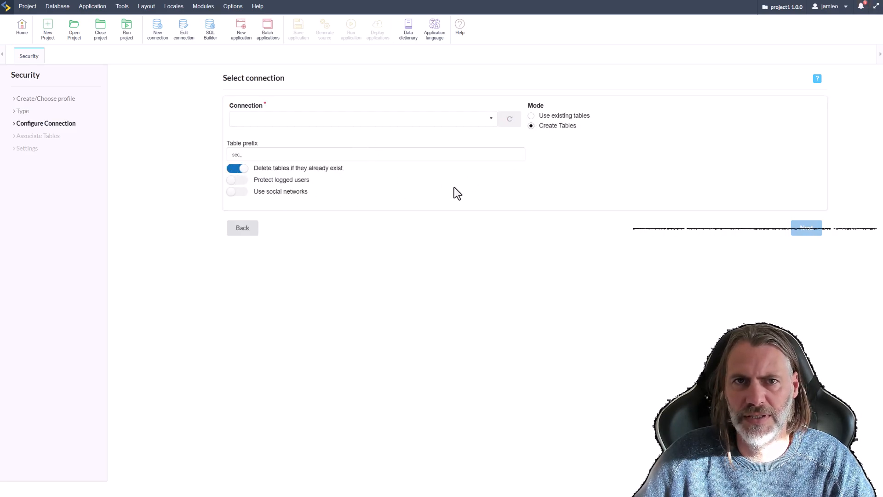
click(490, 120)
click(252, 136)
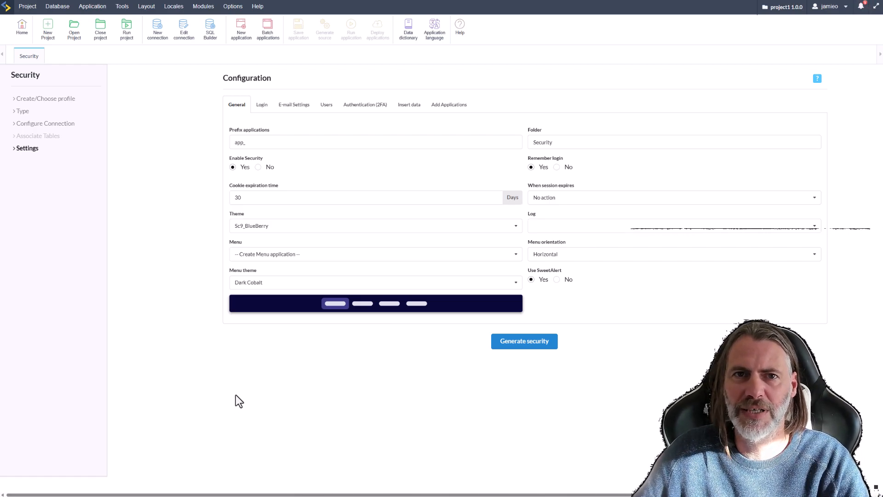
Browse the Login and E-mail Settings tabs, dismissing the missing e-mail API warnings.
click(263, 106)
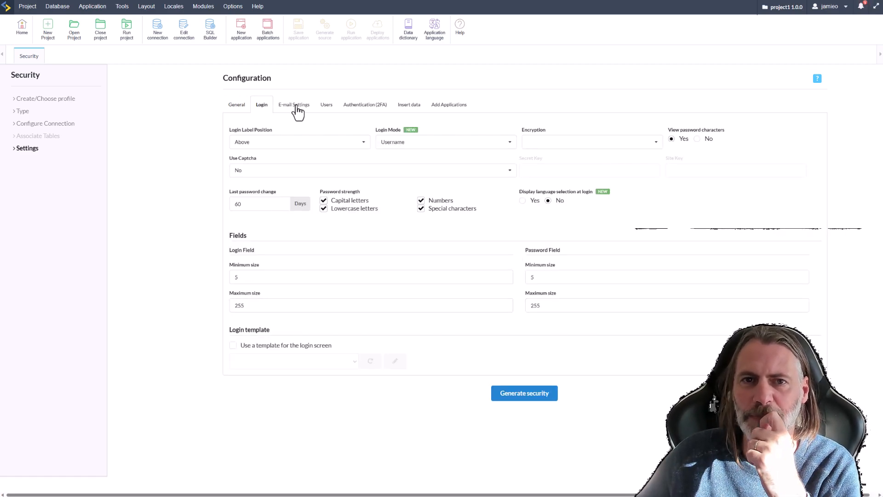
click(298, 111)
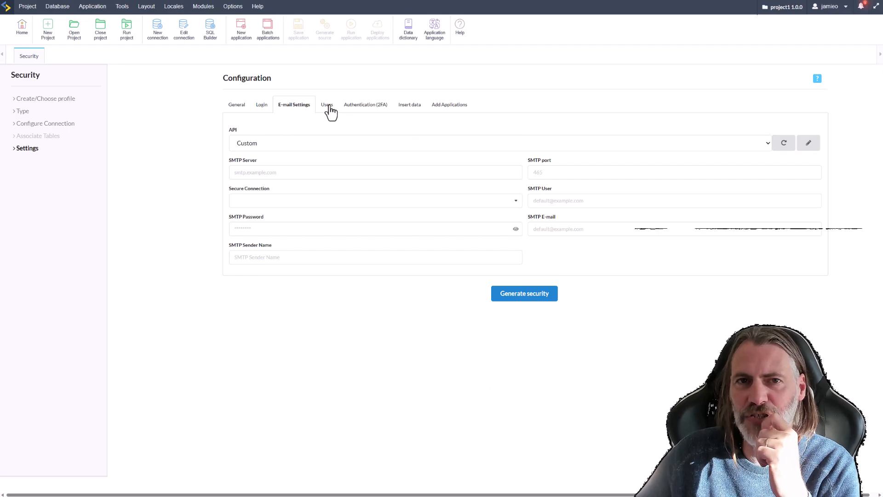
click(326, 107)
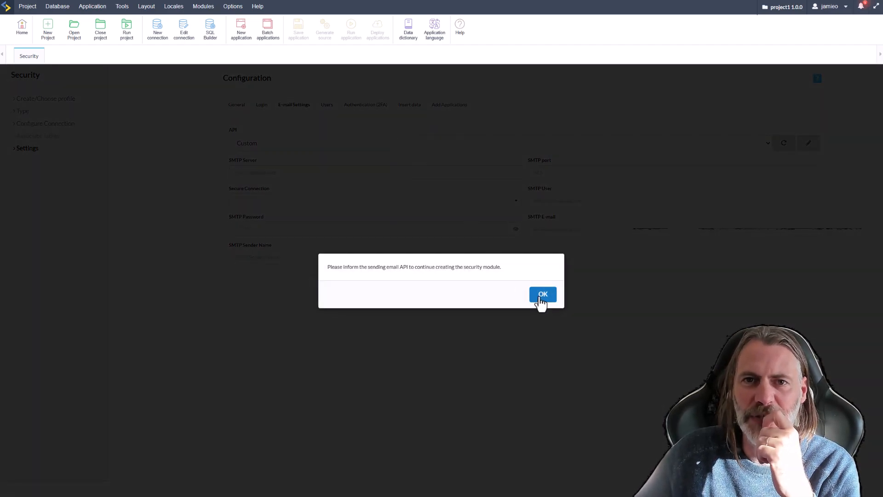
click(544, 301)
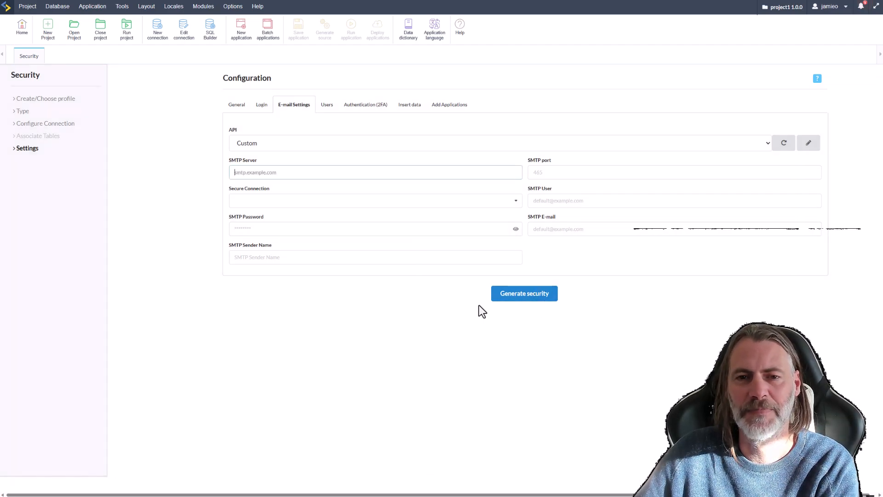
click(325, 107)
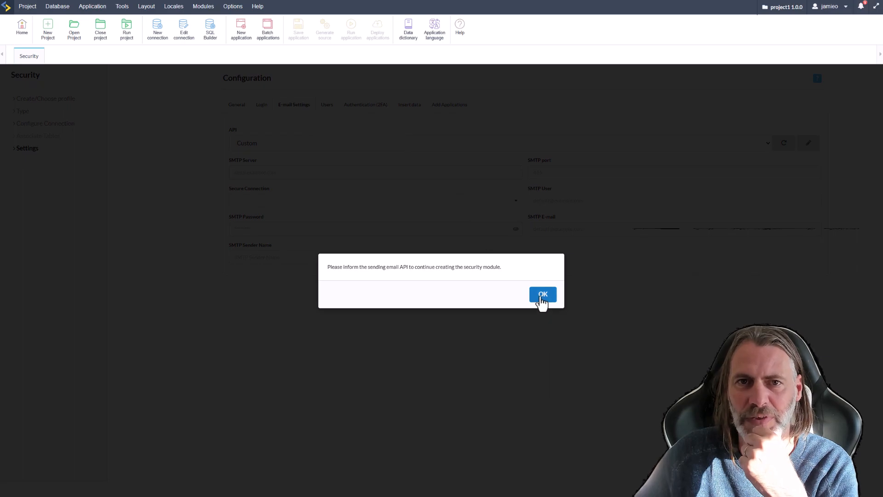
click(542, 297)
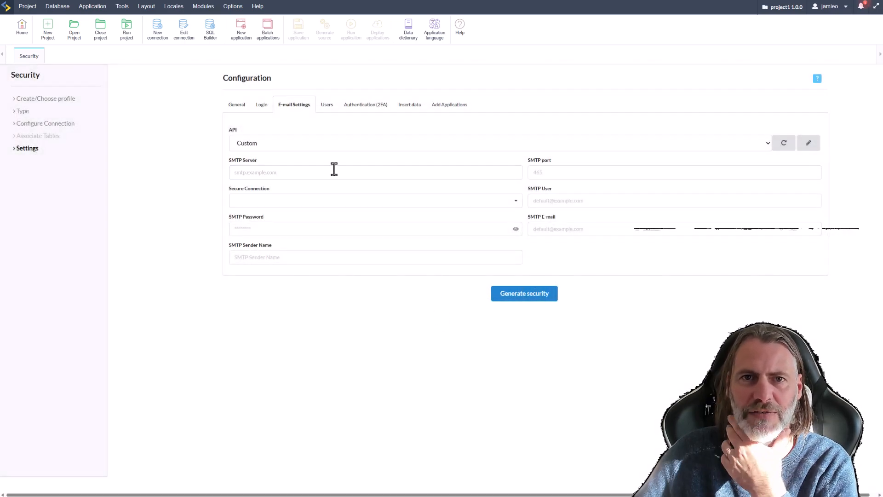
Keep the e-mail API as Custom, begin the SMTP server as 'smtp.', and reach API management.
click(305, 142)
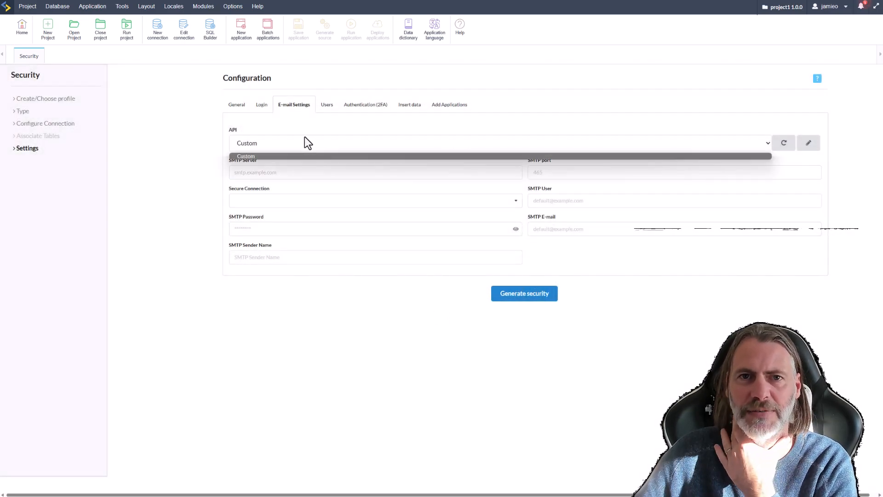
click(277, 157)
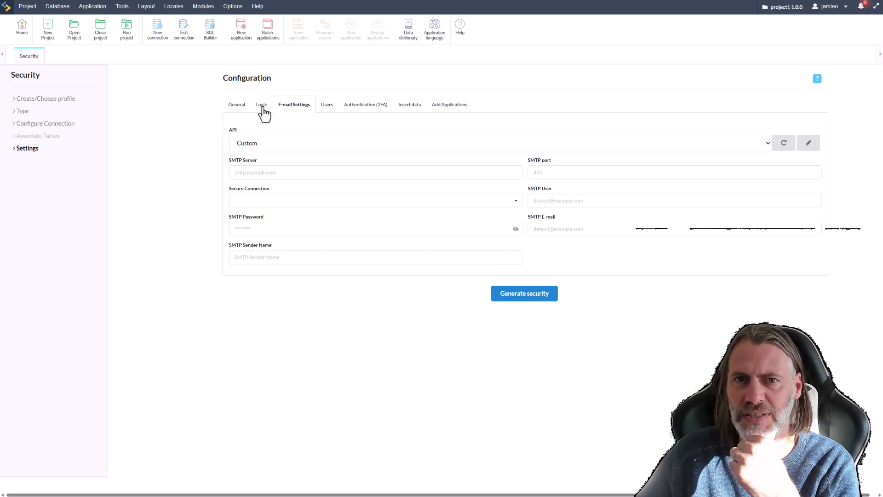
click(234, 106)
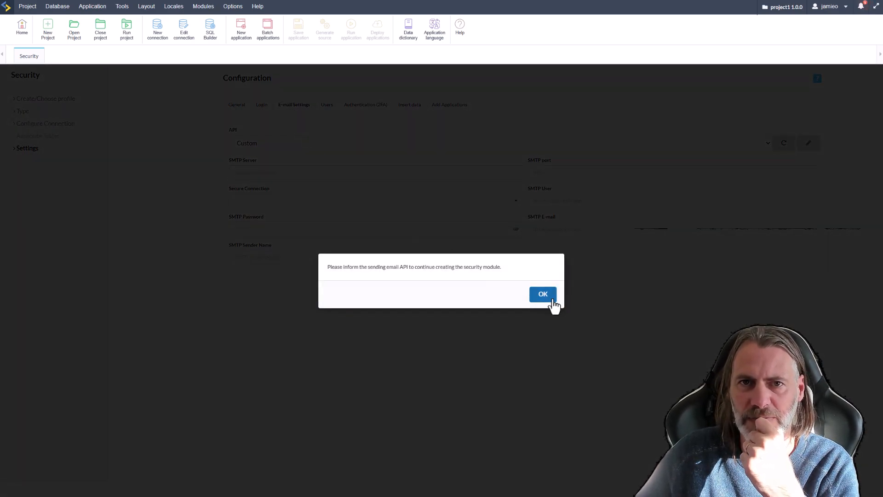
click(552, 299)
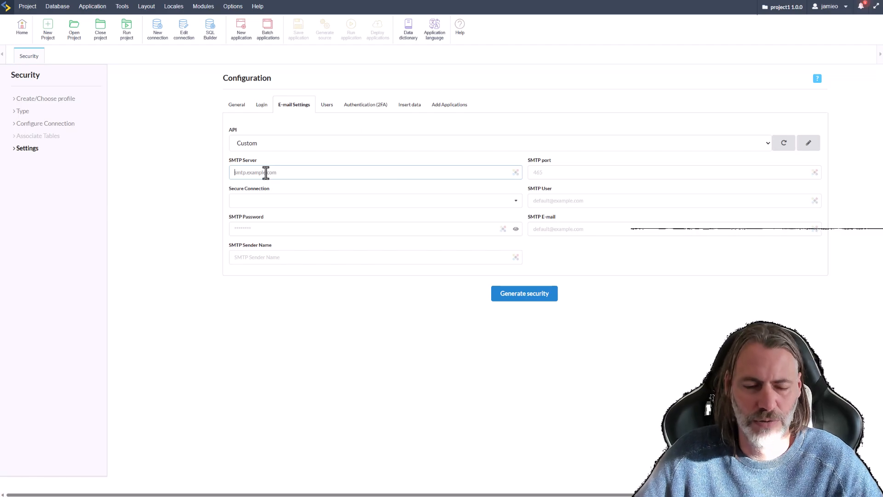
text(smtp.)
click(473, 142)
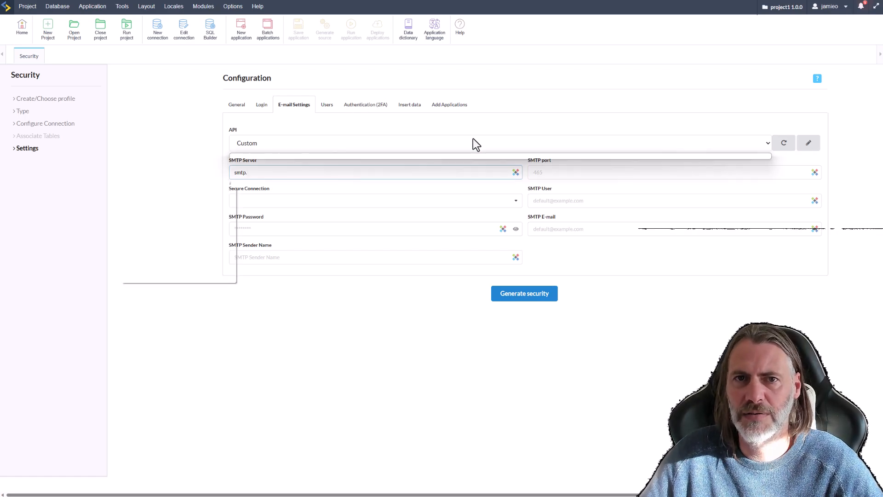
click(321, 155)
Start a new user-level API named 'smtp-sample'.
click(808, 143)
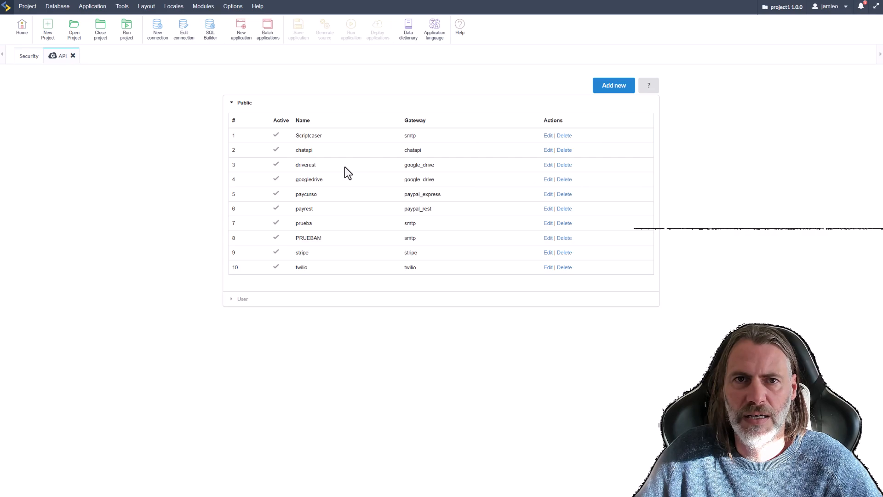
click(235, 299)
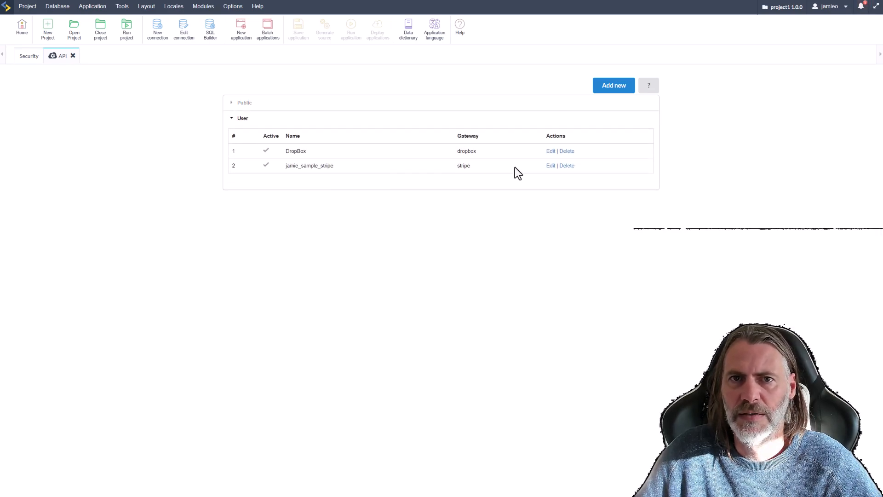
click(615, 88)
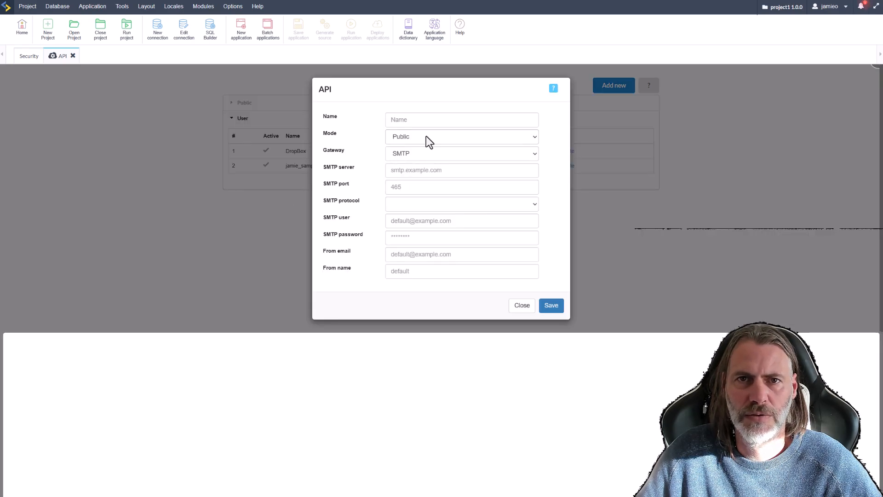
click(457, 138)
click(457, 138)
click(413, 126)
text(smtp-sample)
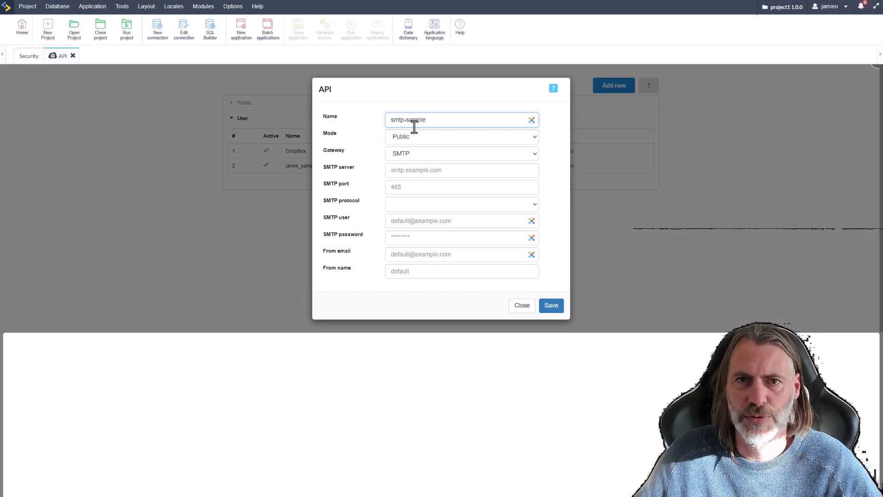
click(552, 305)
click(517, 276)
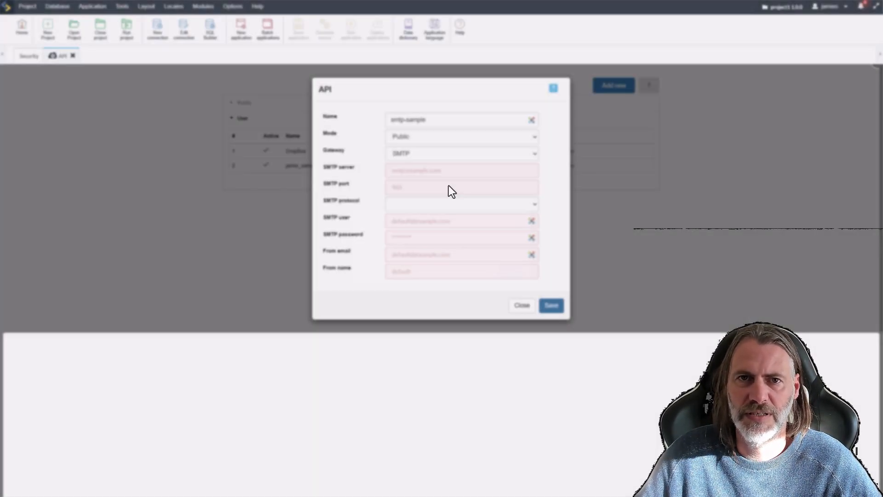
Enter SMTP server smtp.sample.com, port 465, and the SMTP user e-mail address, fixing a typo.
click(428, 171)
text(sm)
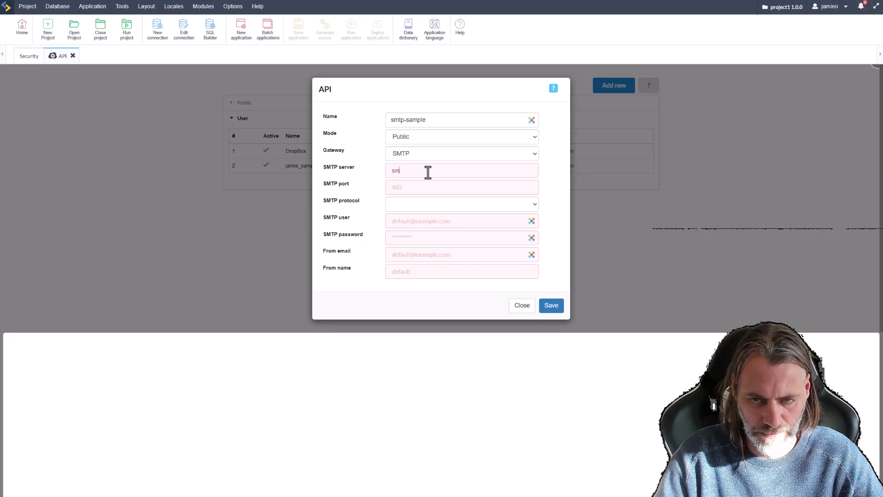
text(tp.sample.com)
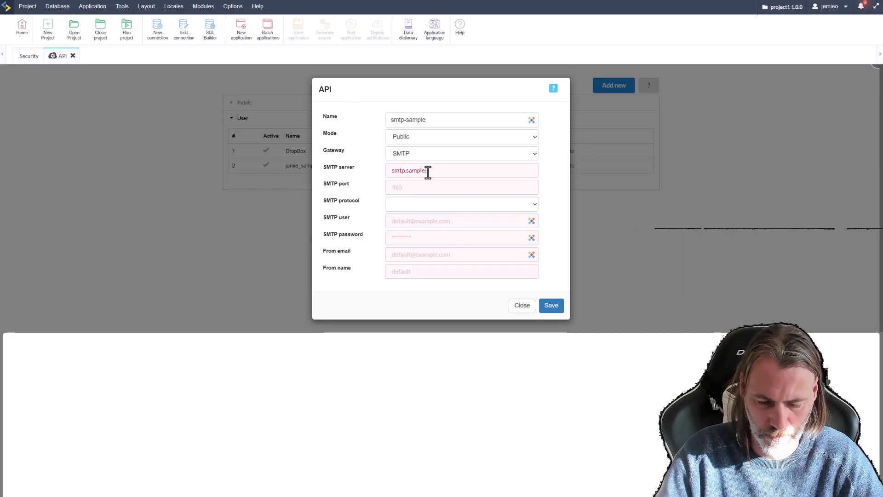
click(432, 182)
text(465)
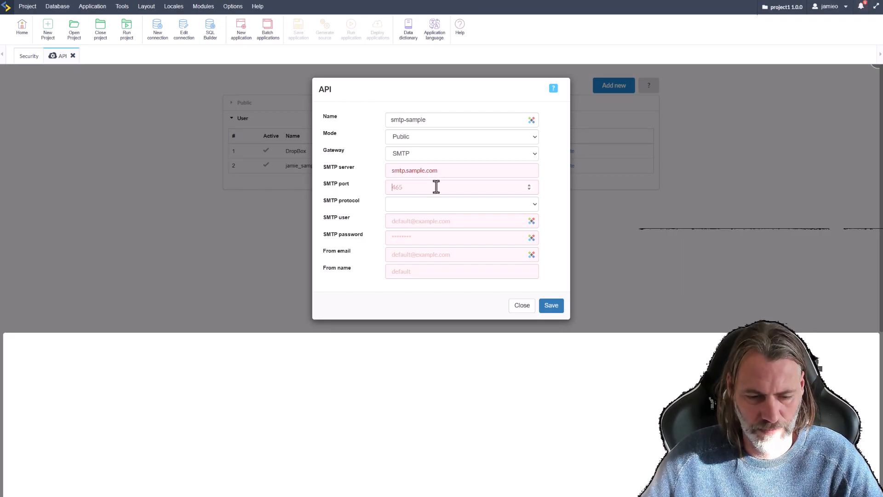
click(405, 223)
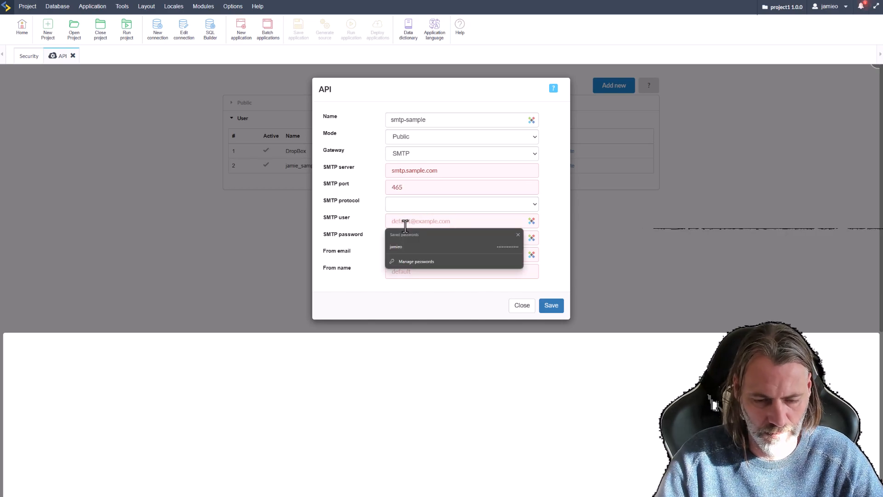
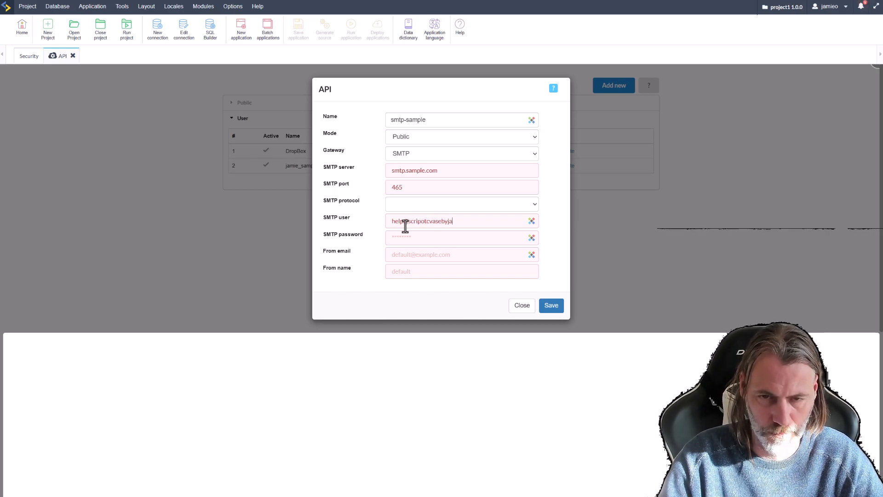
click(434, 221)
key(BackSpace)
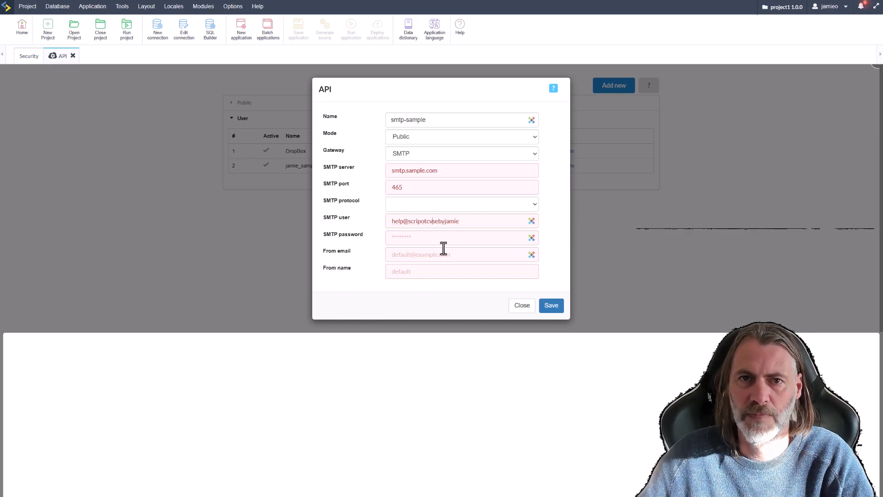
click(484, 221)
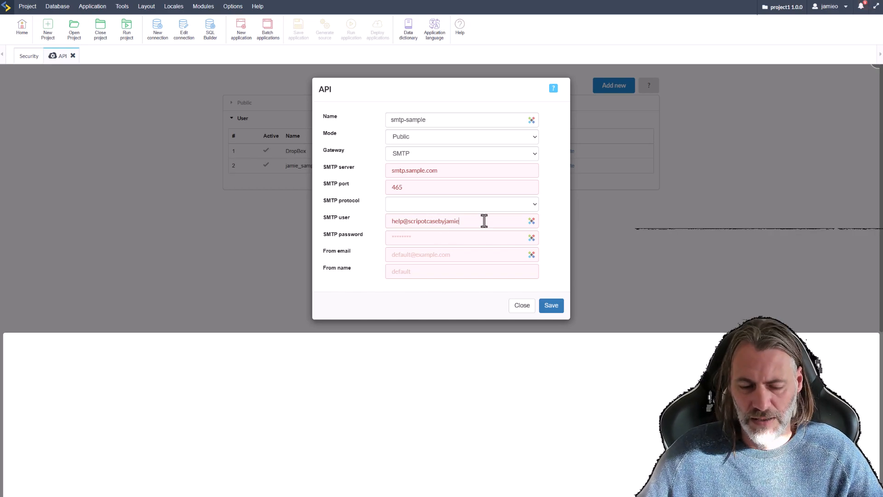
text(.com)
Enter the SMTP password, copy the user address into From email, add the sender name, and save.
key(ctrl+a)
click(433, 237)
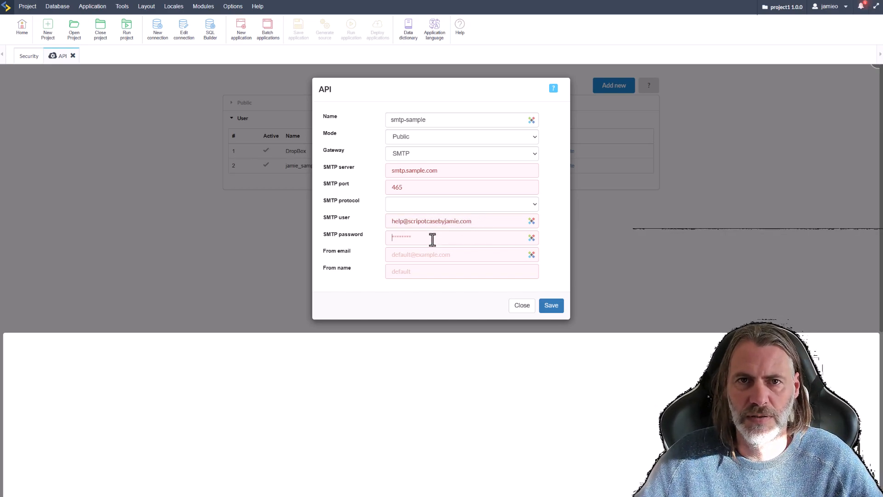
text(********)
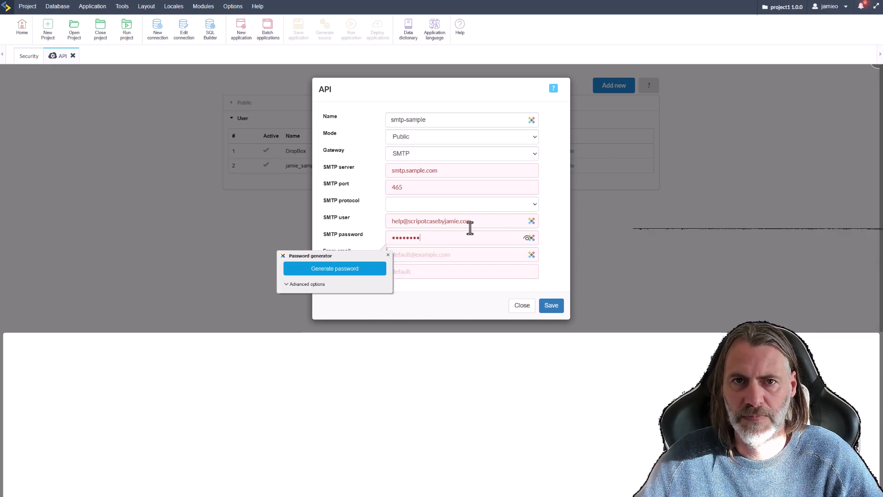
click(450, 223)
key(ctrl+a)
key(ctrl+c)
click(447, 256)
key(ctrl+v)
key(Tab)
text(Jamie)
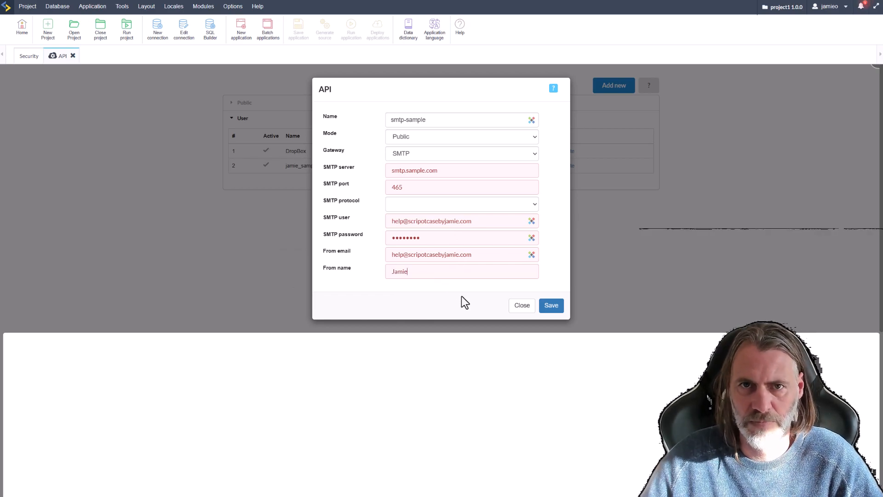
click(552, 306)
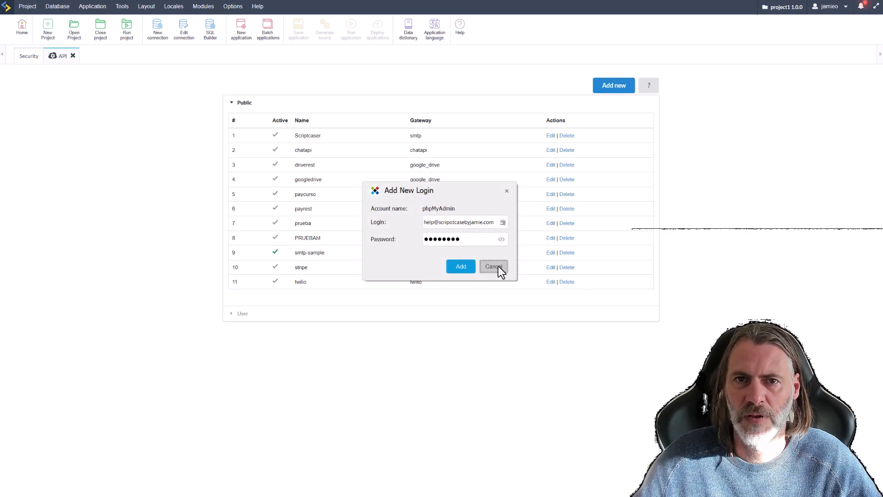
Switch the security E-mail Settings API from Custom to 'smtp-sample - smtp'.
click(494, 267)
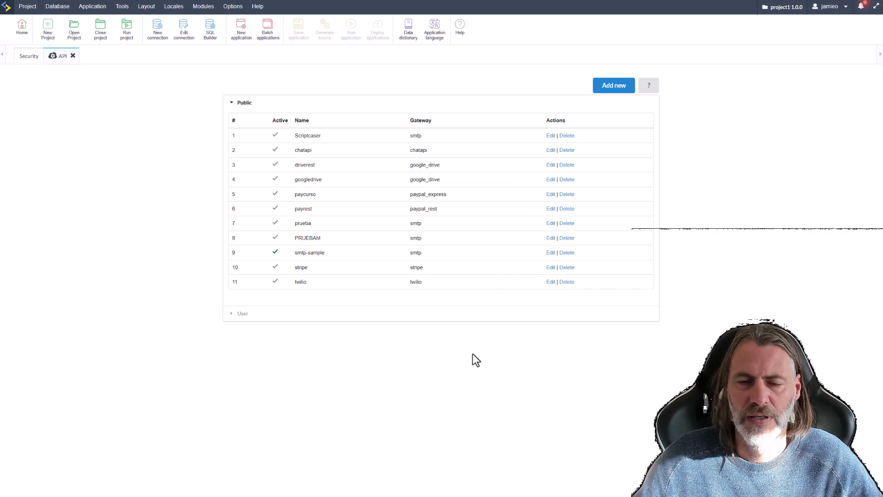
click(29, 56)
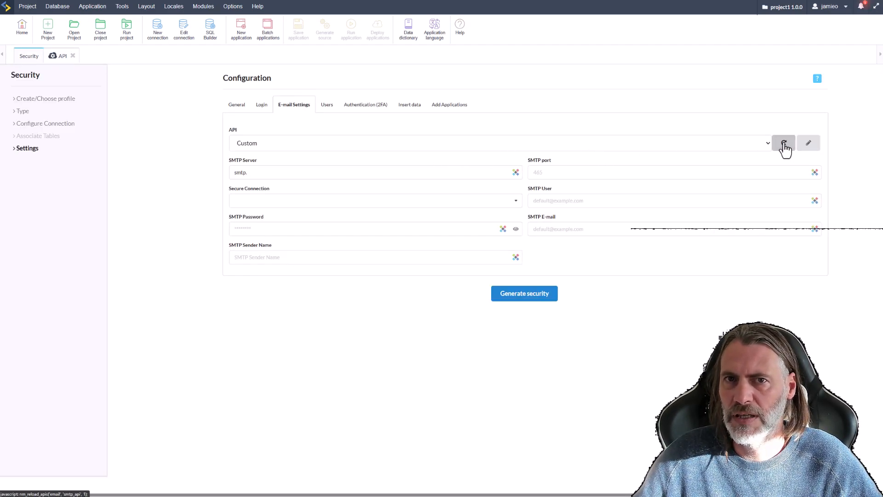
click(764, 145)
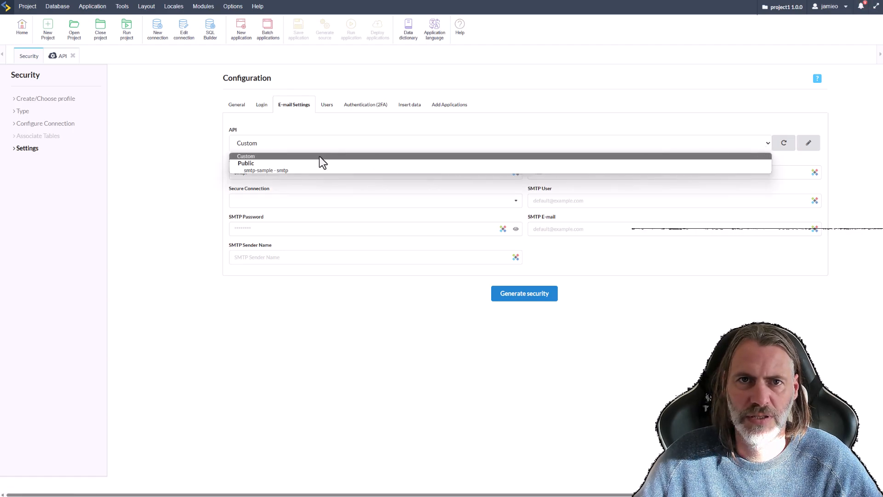
click(275, 170)
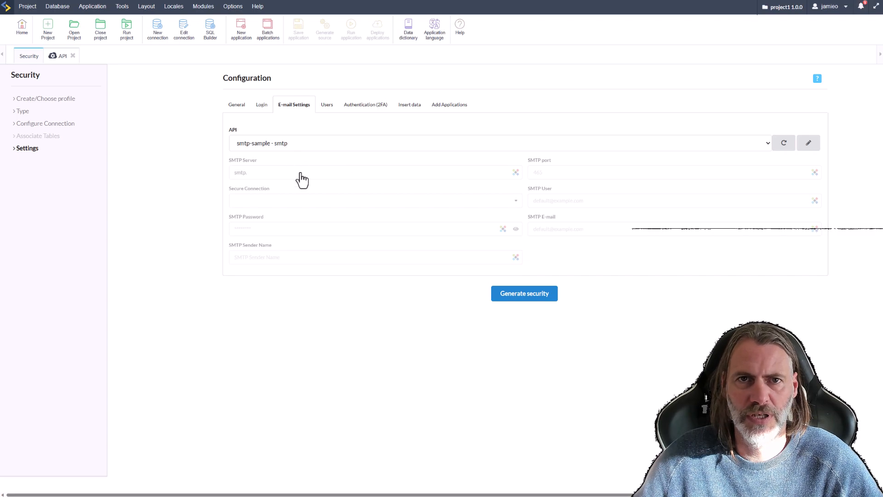
click(263, 109)
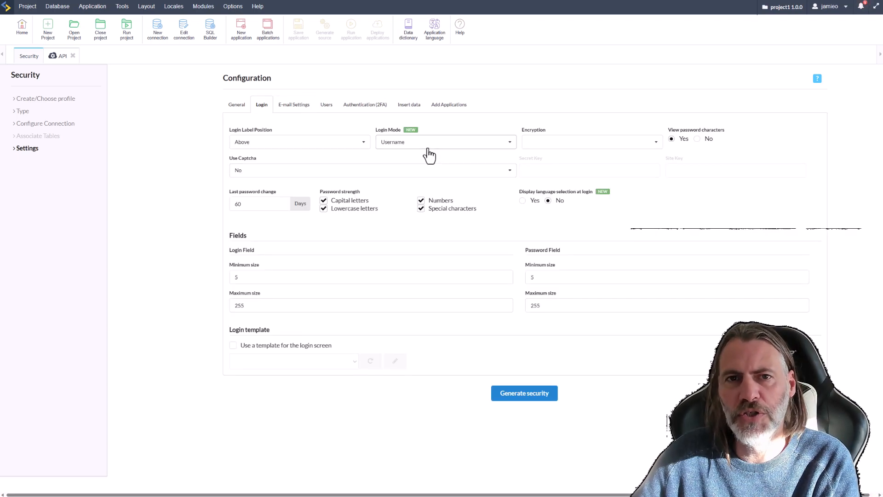
Review the login mode (keeping Username), 2FA, E-mail Settings and Add Applications tabs, ending on General.
click(398, 147)
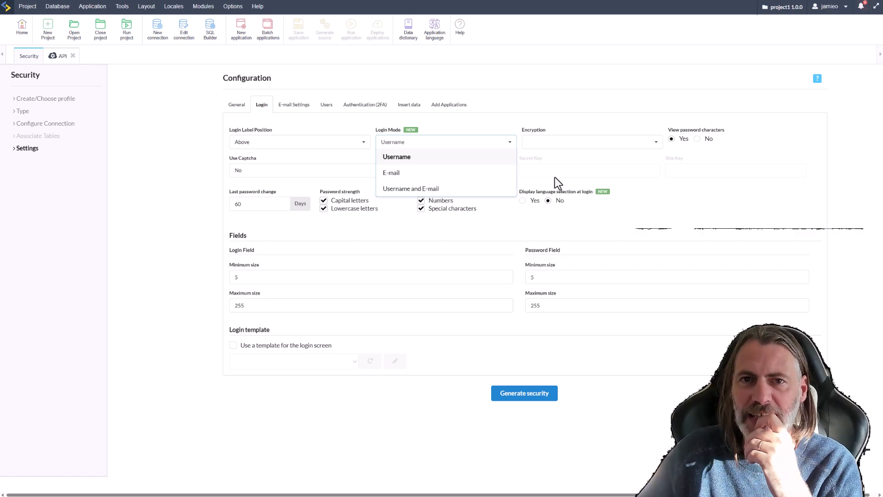
click(285, 159)
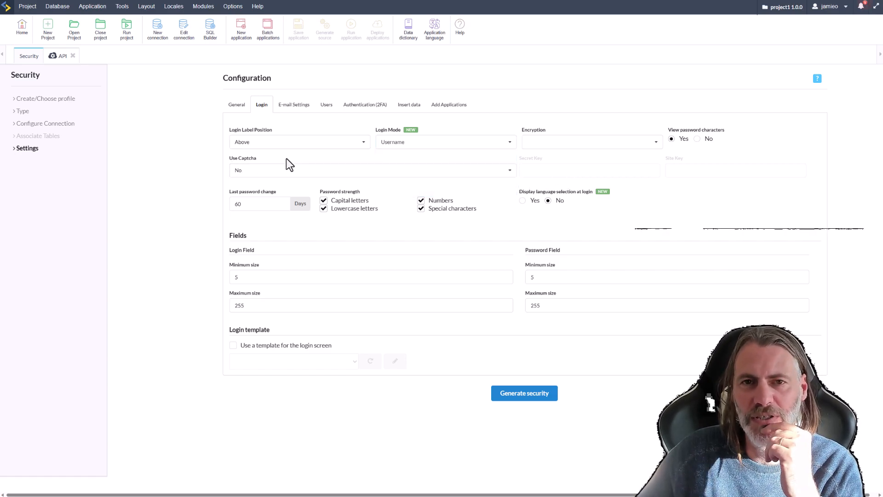
click(236, 105)
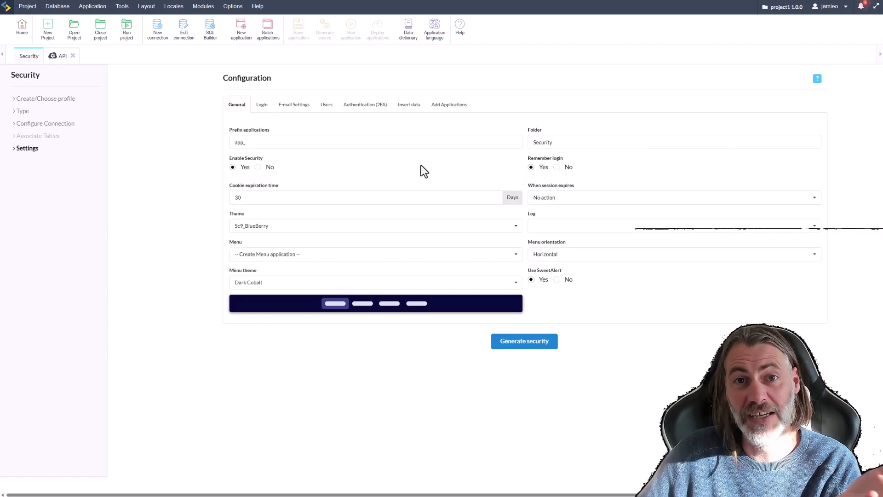
click(358, 105)
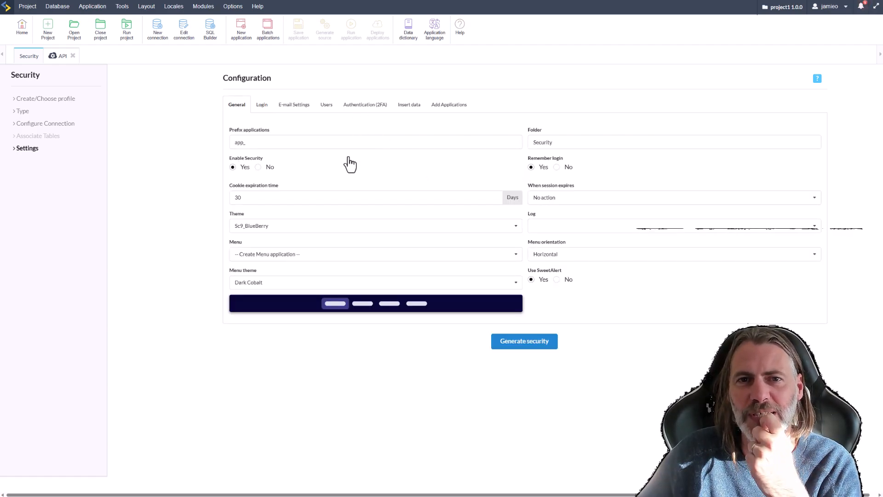
click(412, 107)
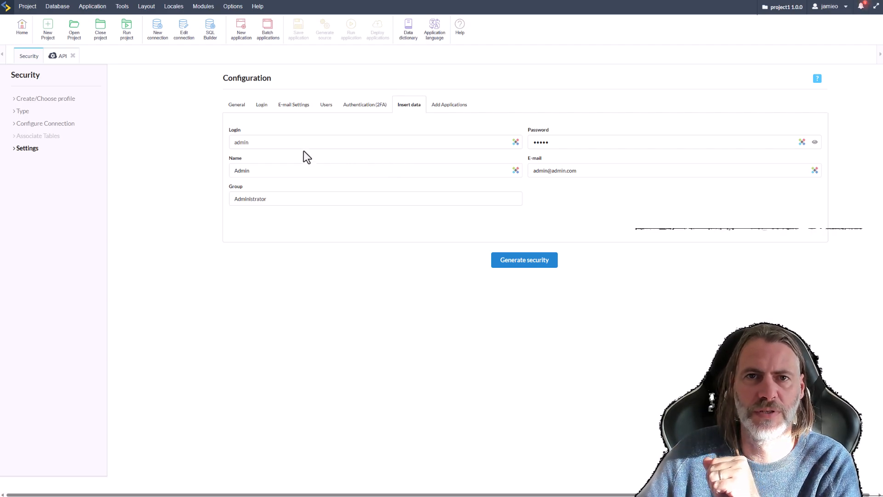
click(236, 108)
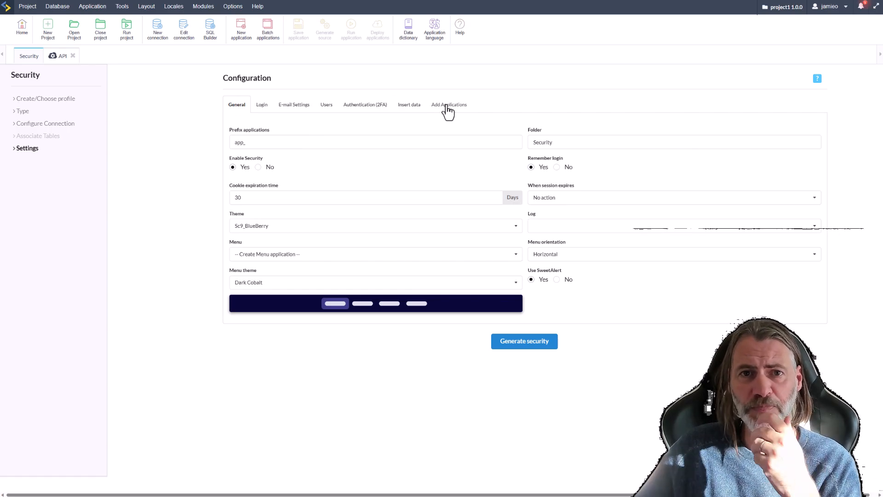
click(449, 105)
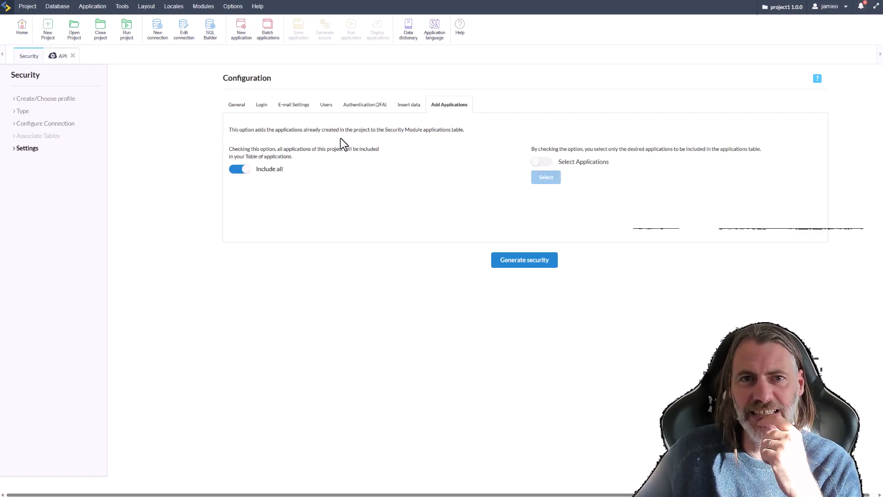
click(233, 109)
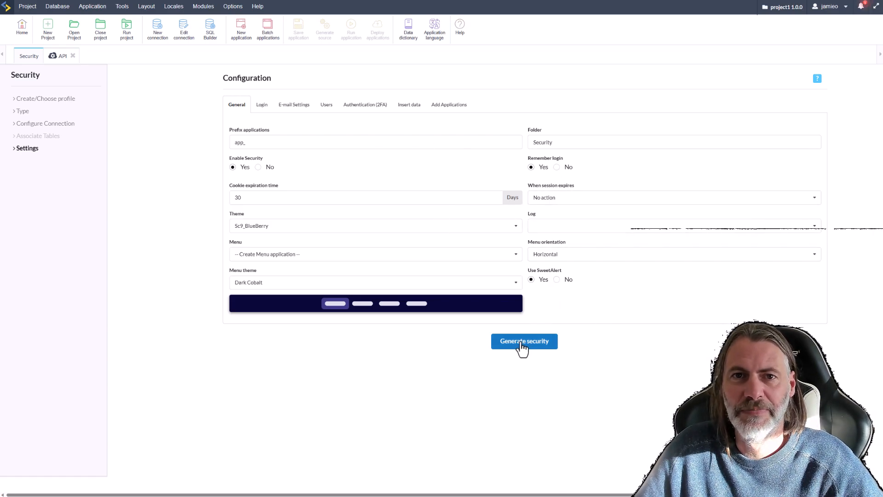
Generate the security module, confirming the Save Profile dialog with profile saving off.
click(537, 343)
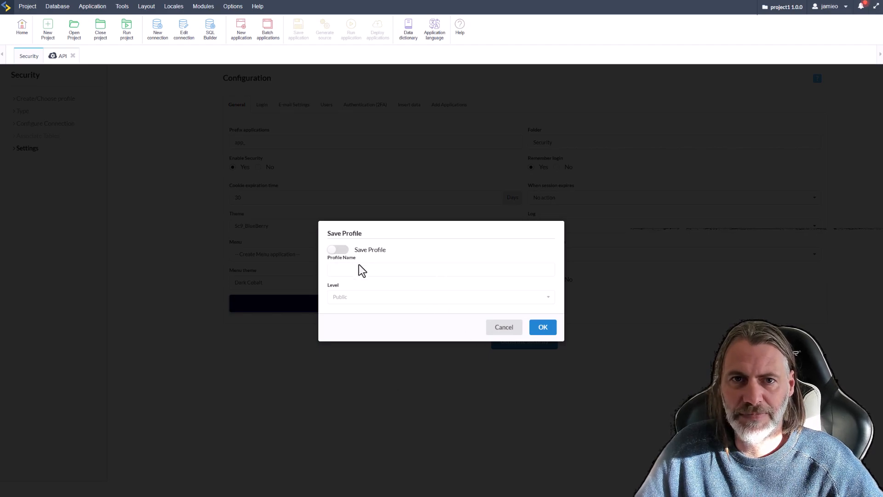
click(544, 328)
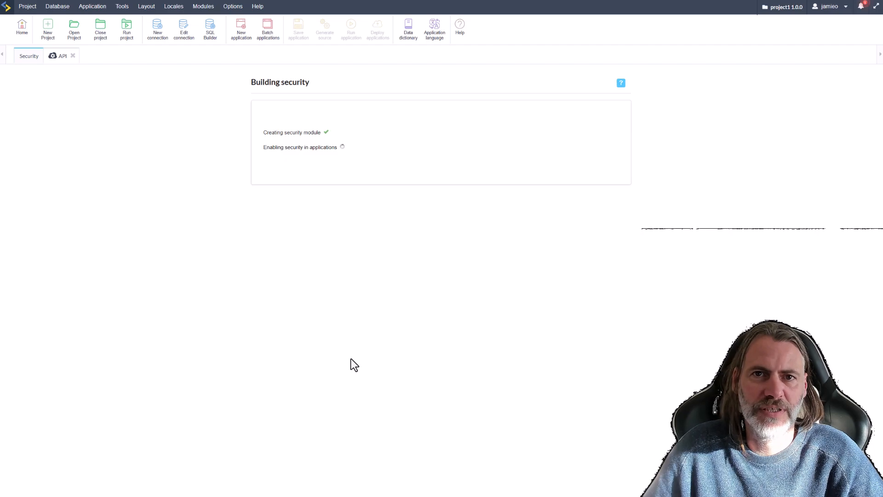
Reopen project1 to list the generated Security applications, app_add_2fa through app_sync_apps.
click(285, 203)
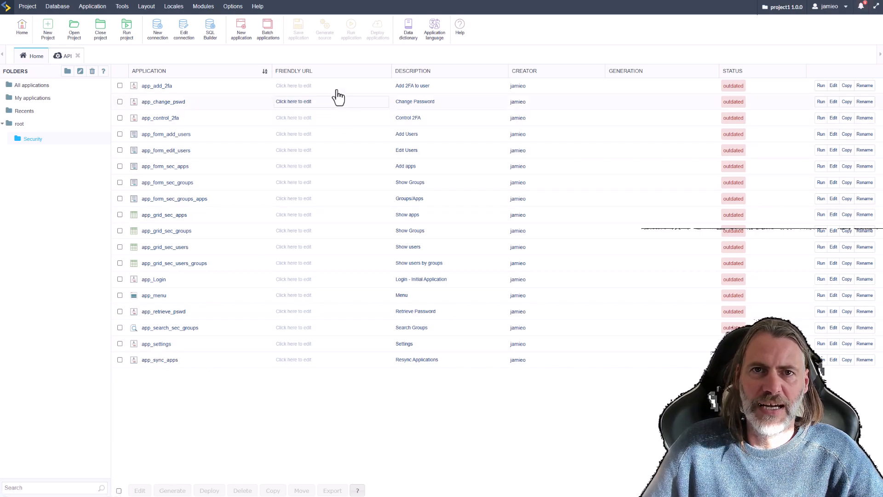
Generate source code for all outdated applications and close the result page.
click(23, 7)
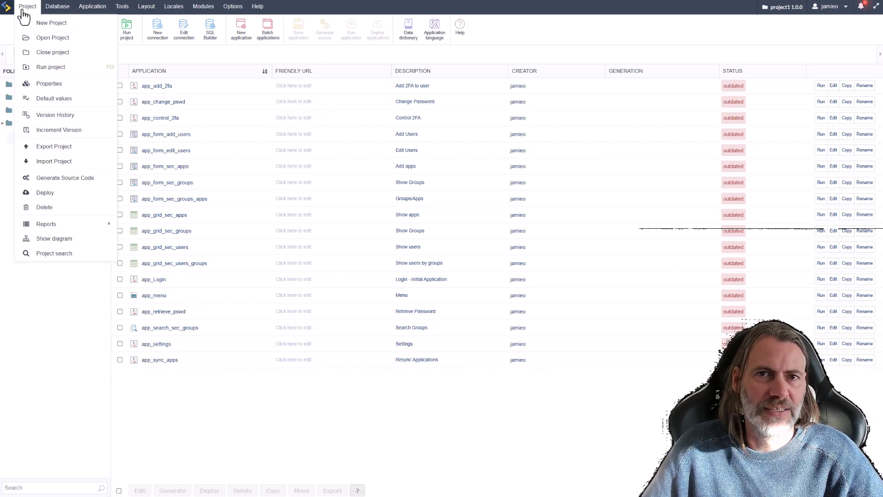
click(64, 178)
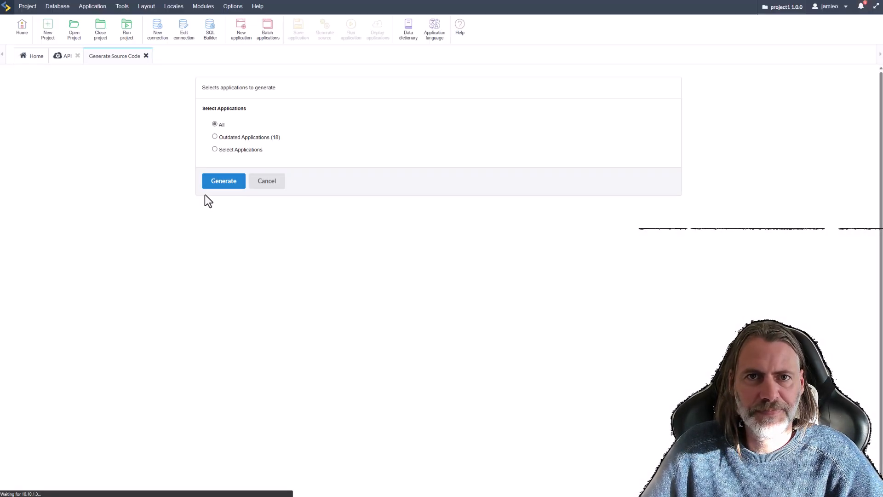
click(222, 138)
click(222, 233)
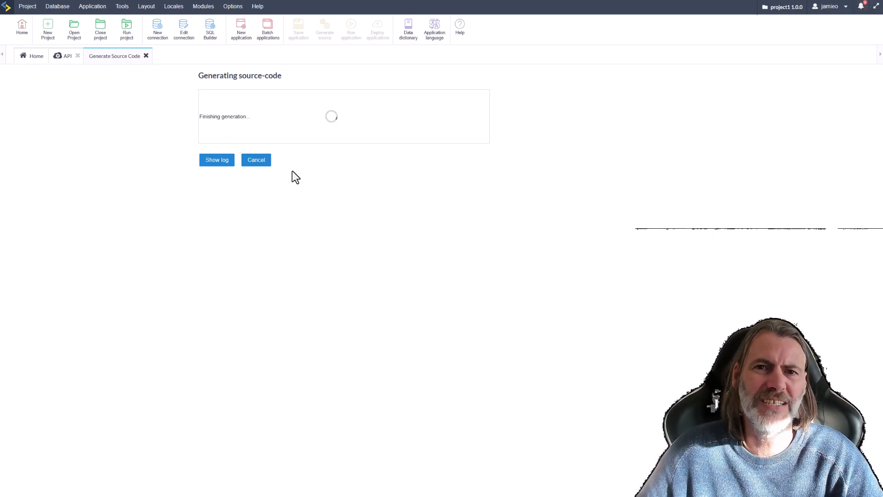
click(334, 161)
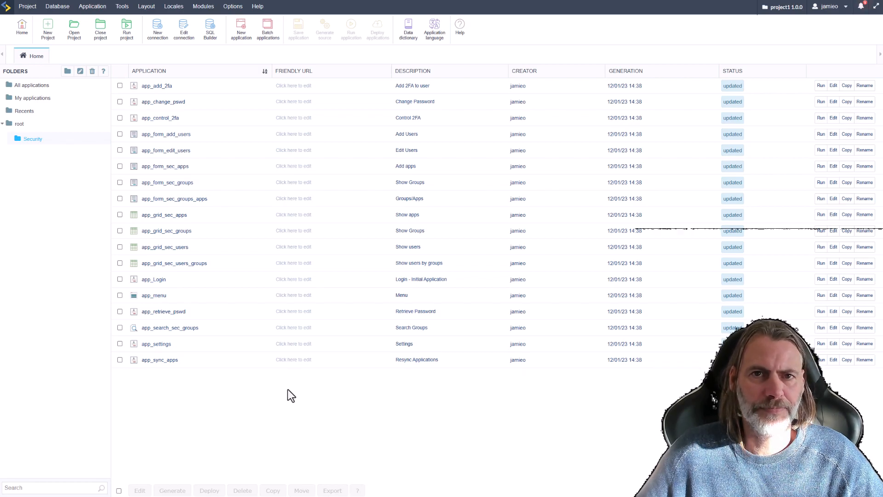
Try app_menu, then run app_Login and enter the admin user name and password.
click(834, 295)
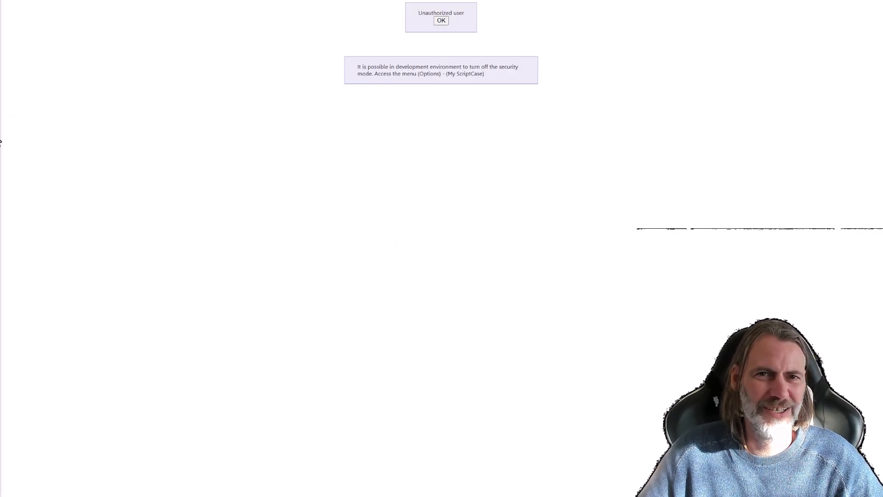
click(10, 124)
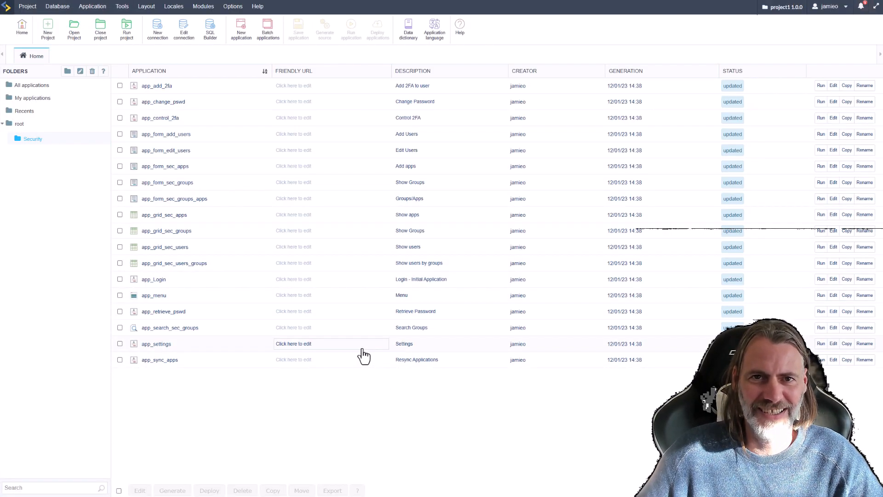
click(822, 279)
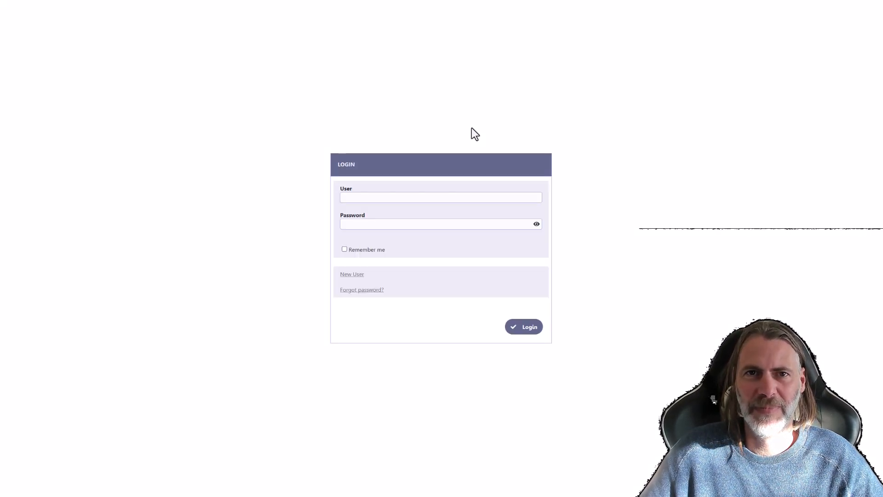
click(372, 197)
text(admi)
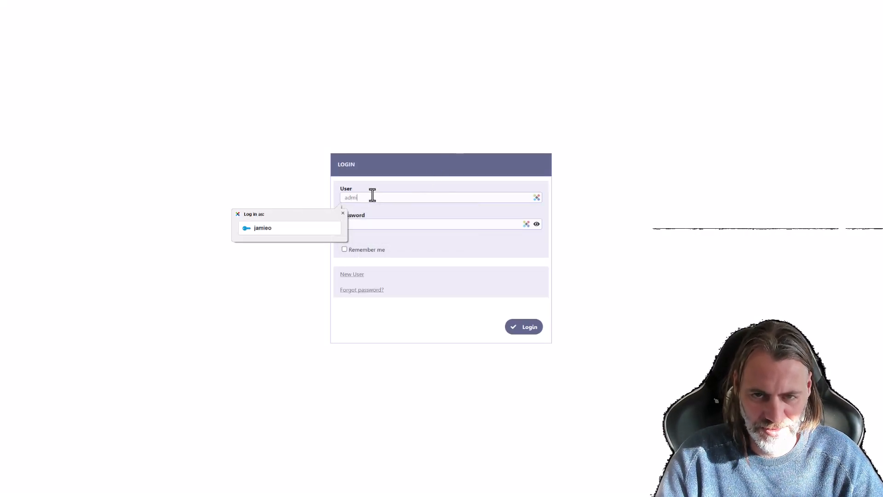
text(n)
key(Tab)
text(admin)
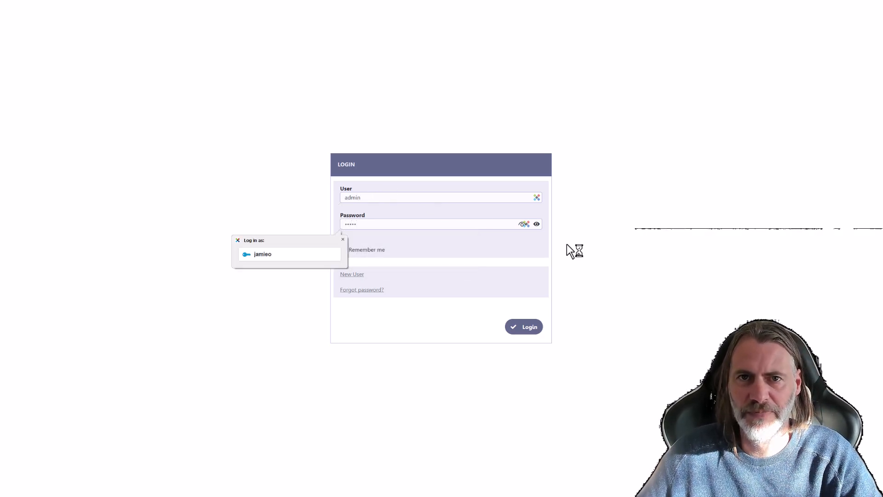
click(625, 258)
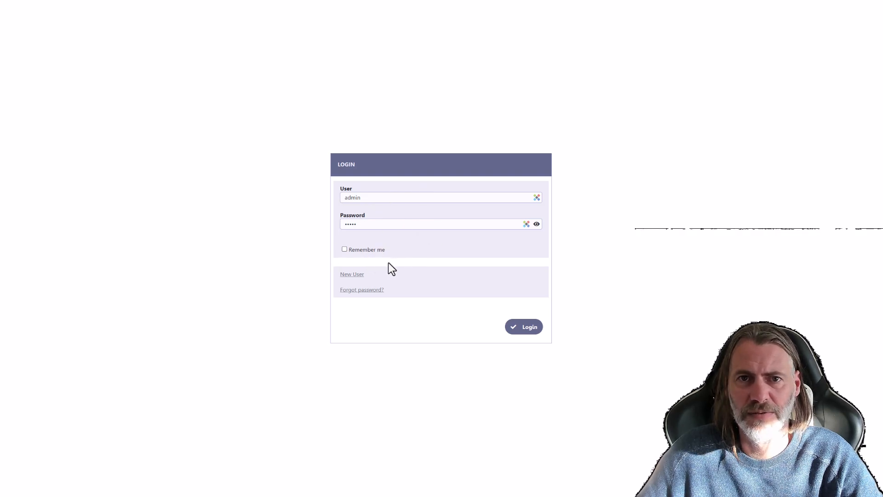
Log in to the generated security app and browse its Settings tabs.
click(530, 334)
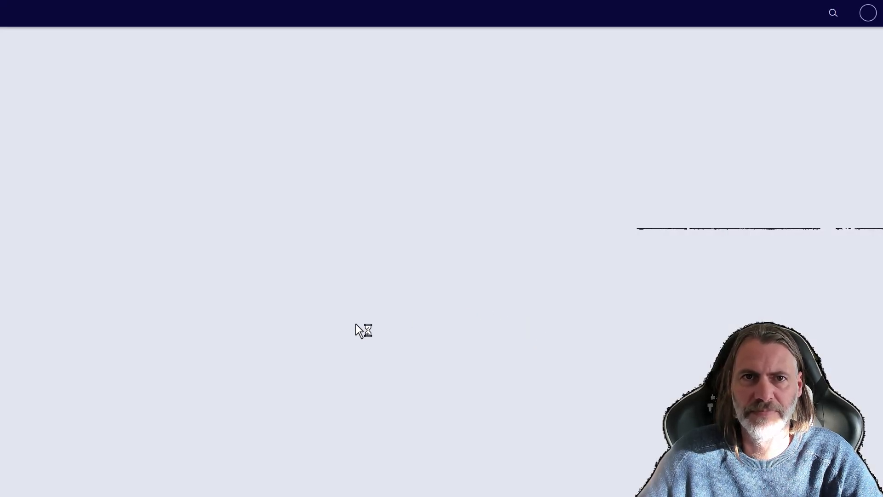
click(496, 266)
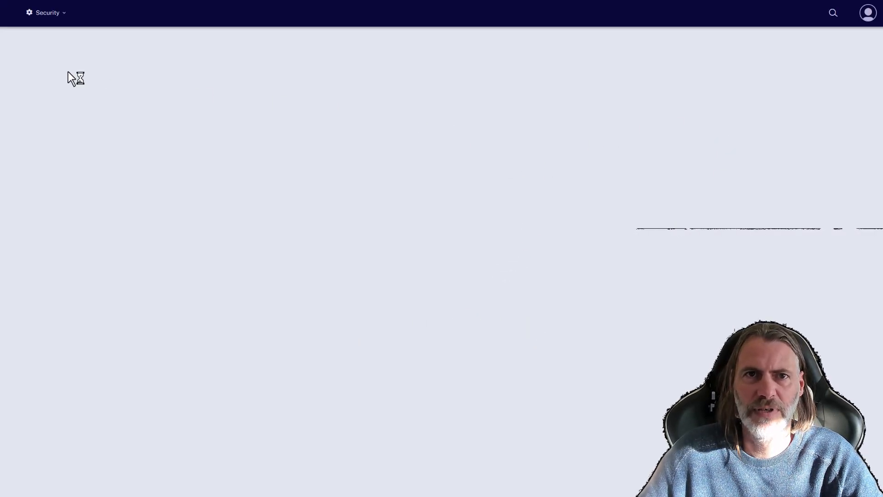
click(49, 14)
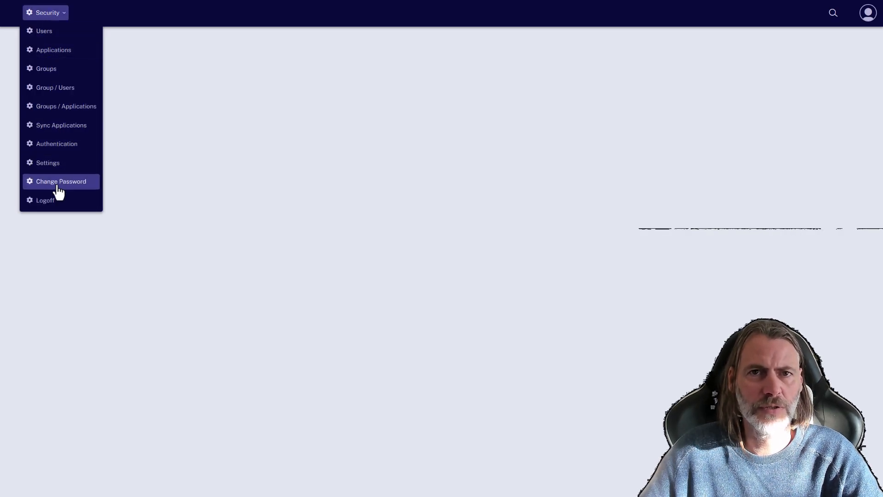
click(51, 167)
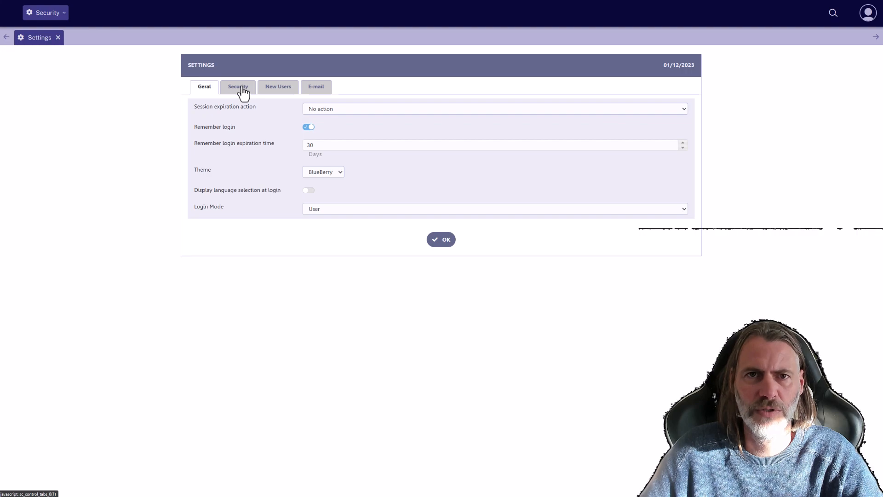
click(240, 90)
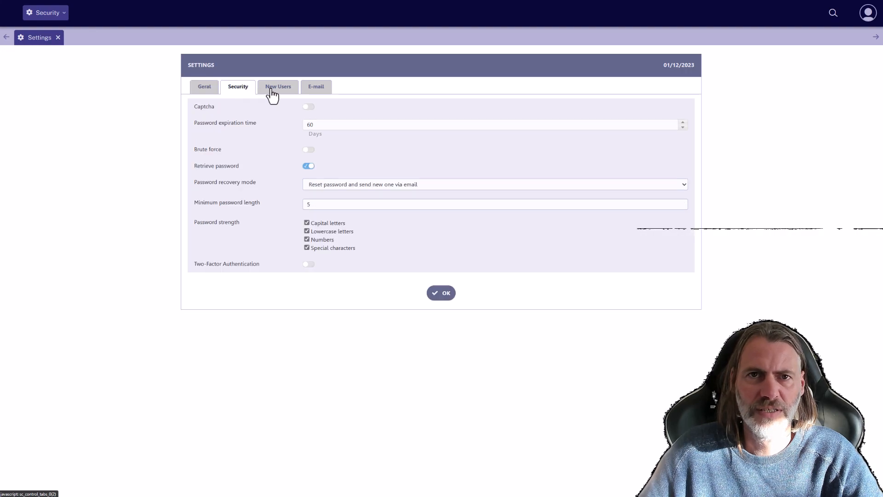
click(272, 92)
click(322, 92)
click(204, 92)
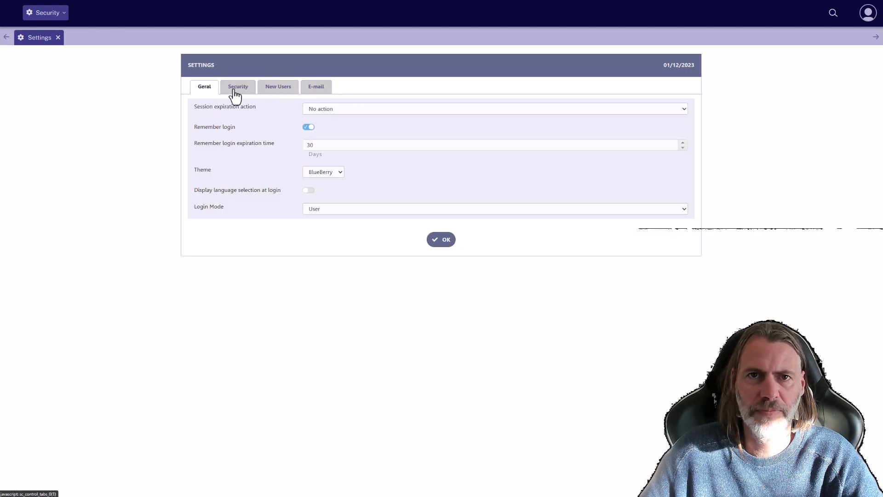
Enable language selection at login and review the Security, New Users and E-mail tabs.
click(309, 191)
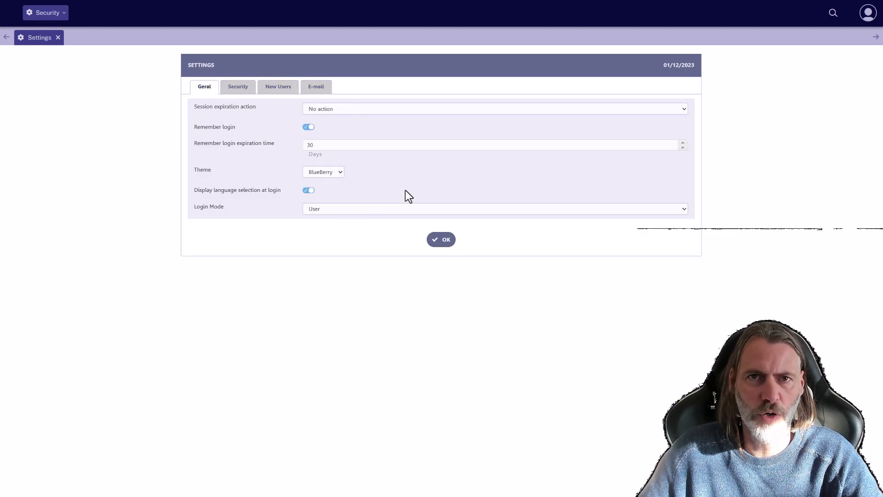
click(249, 92)
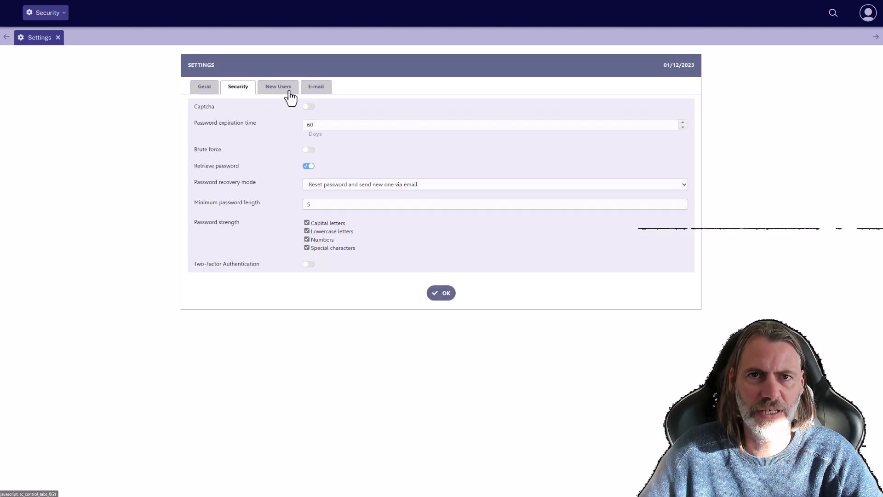
click(281, 91)
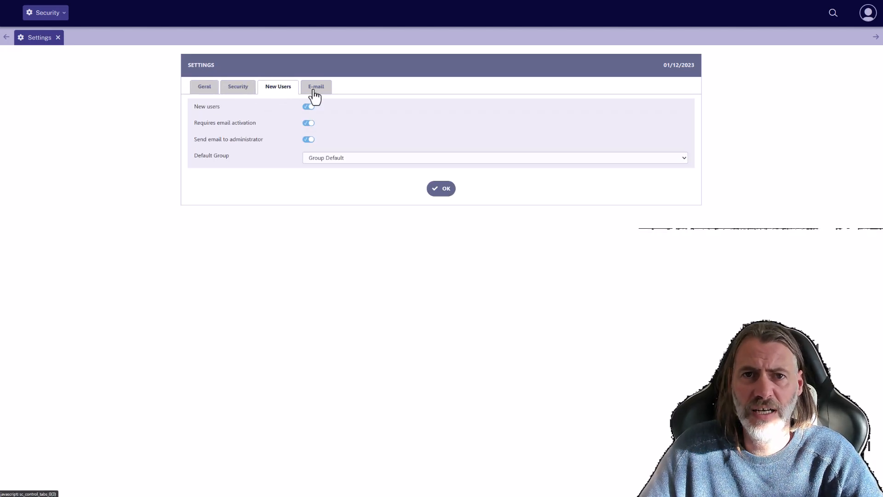
click(316, 88)
click(235, 89)
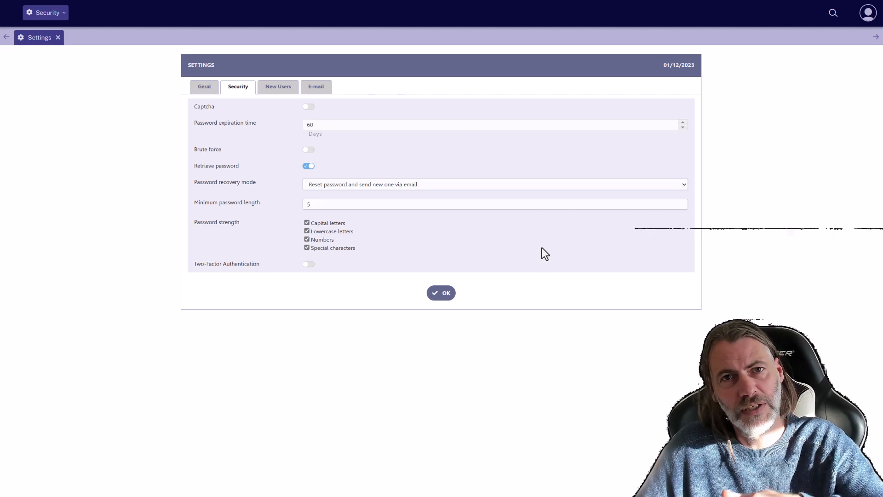
Check the logged-in user's profile details.
click(869, 14)
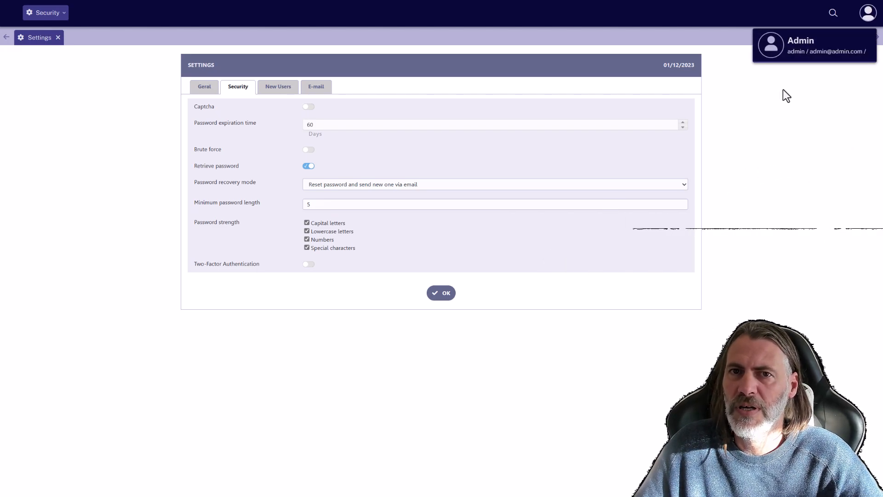
drag(789, 41, 811, 40)
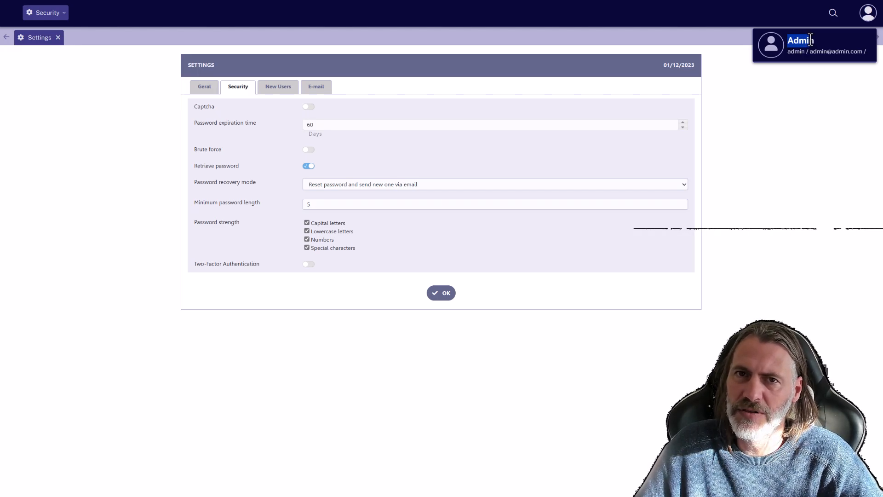
click(811, 39)
click(868, 14)
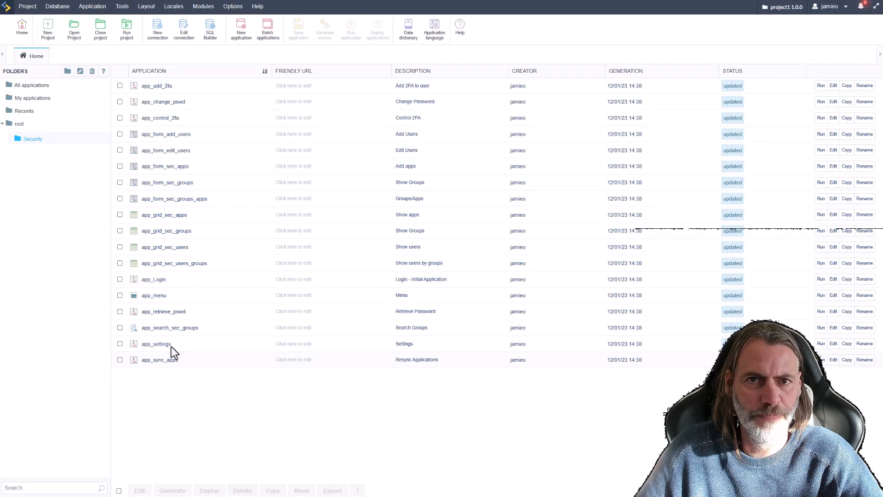
Open app_menu and review its user menu data: [usr_picture], [usr_name], [usr_login]/[usr_email]/[usr_phone].
click(158, 297)
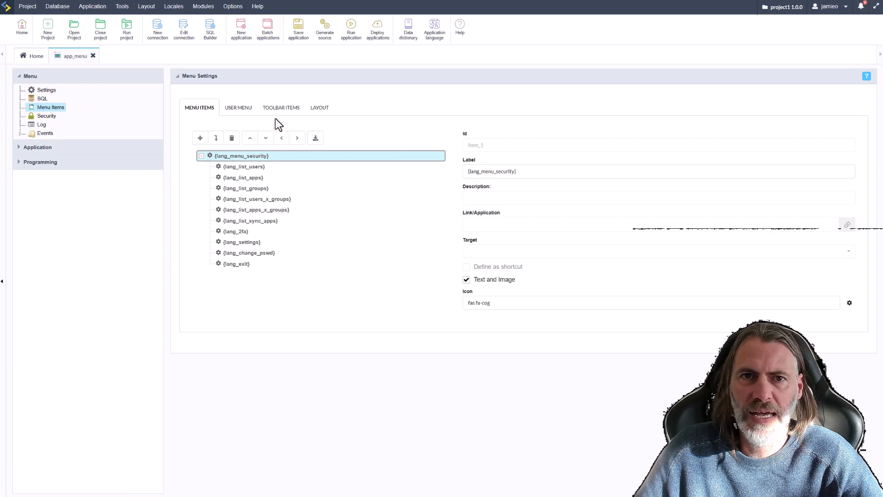
click(237, 110)
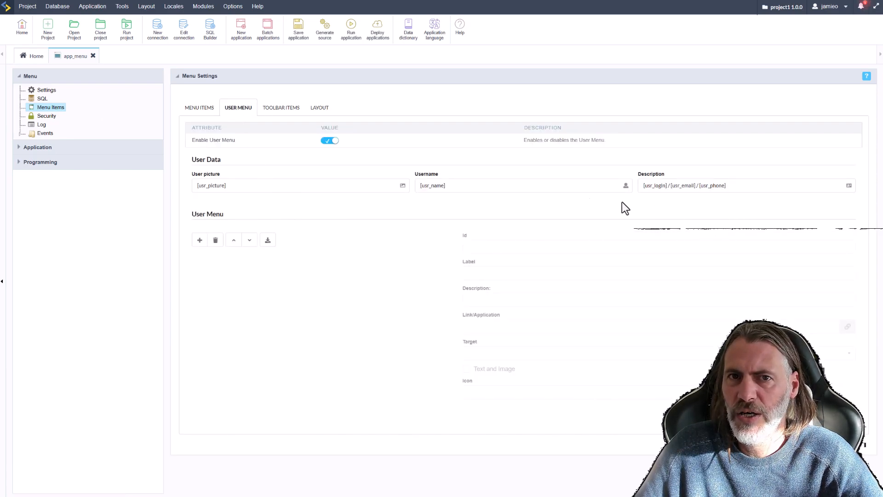
drag(235, 187, 197, 186)
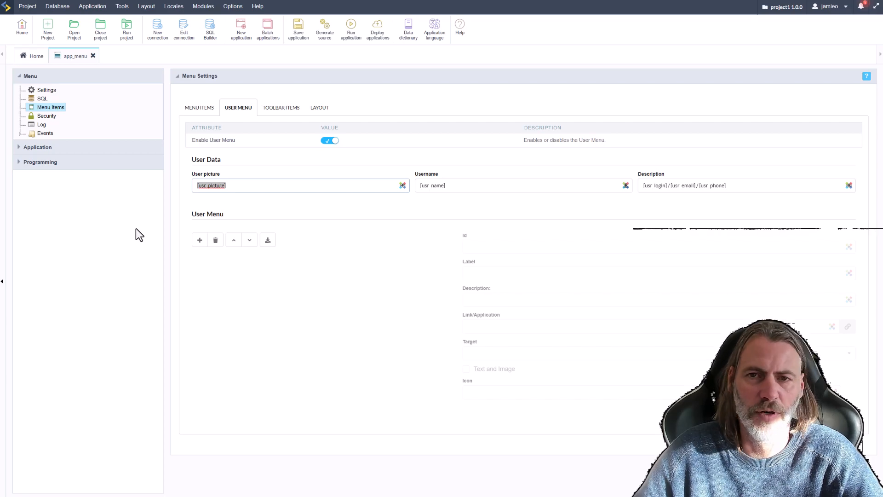
drag(699, 185, 735, 184)
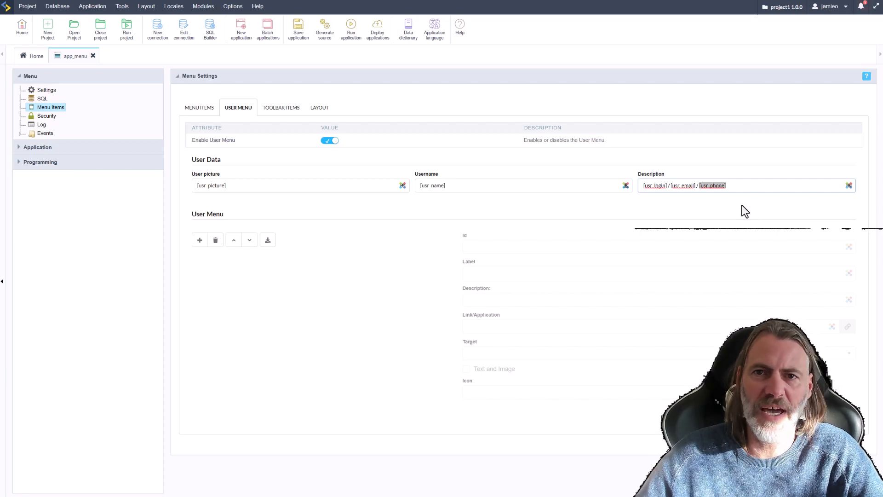
click(425, 216)
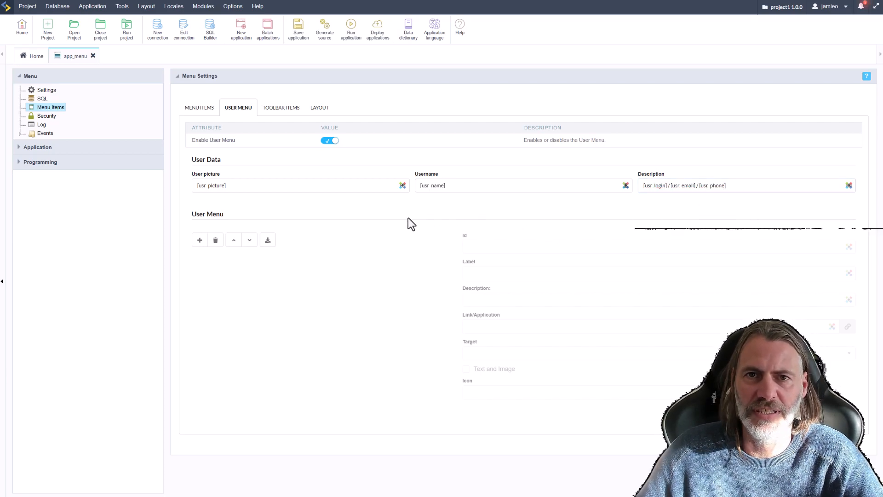
Add three user menu entries, Item 1, Item 2 and Item 3.
click(199, 240)
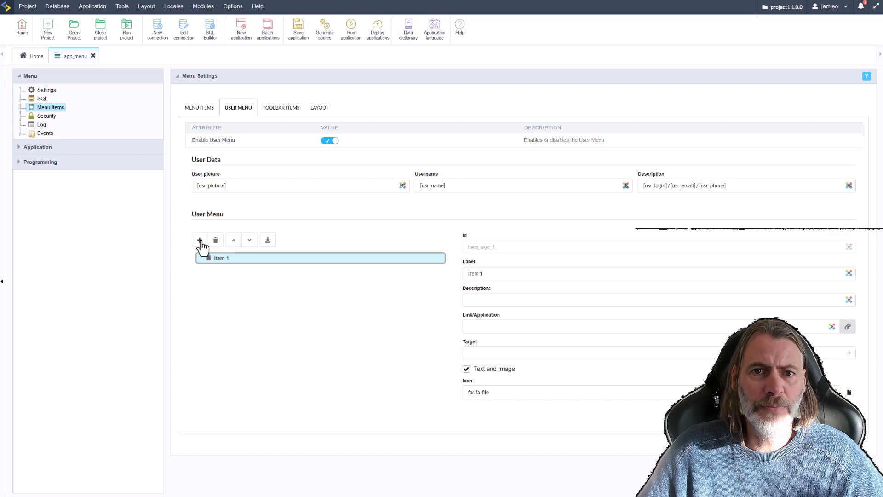
click(199, 239)
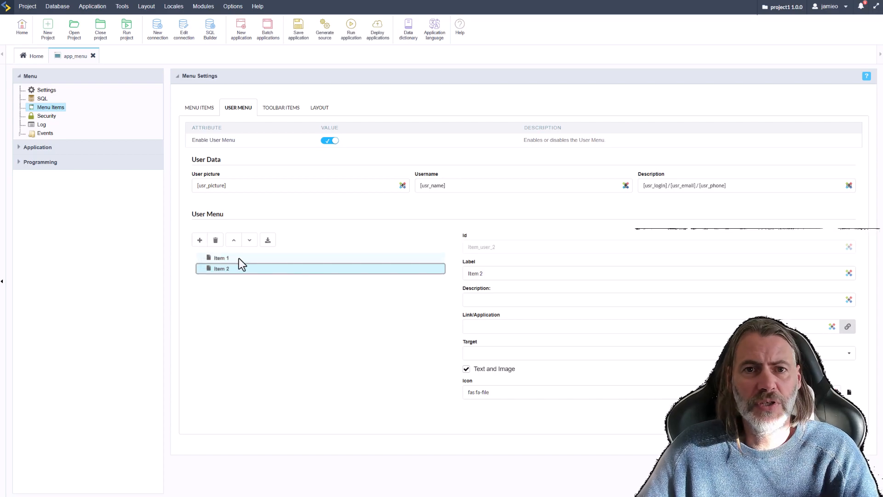
click(200, 240)
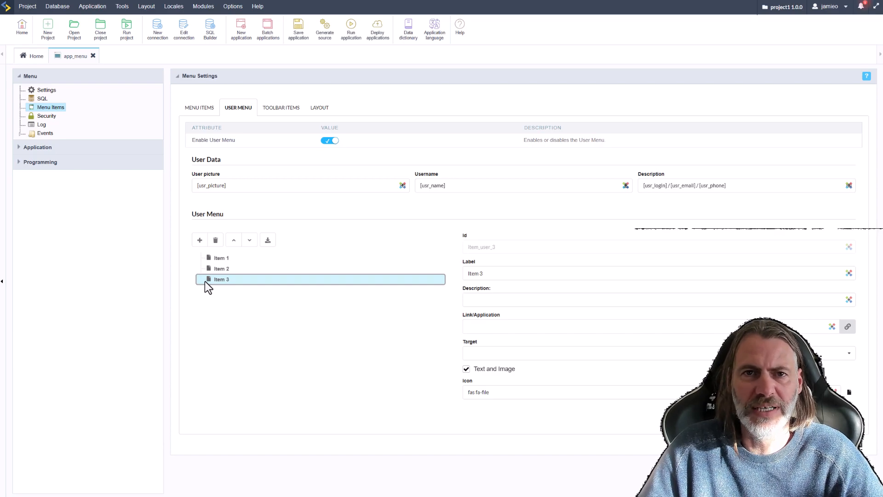
Review the main menu tree, toolbar items and layout settings, returning to the user menu items.
click(198, 110)
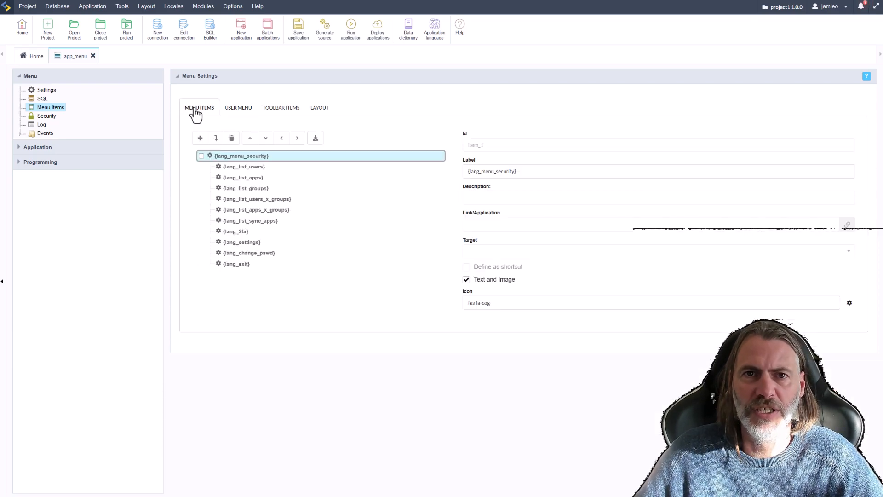
click(277, 114)
click(328, 120)
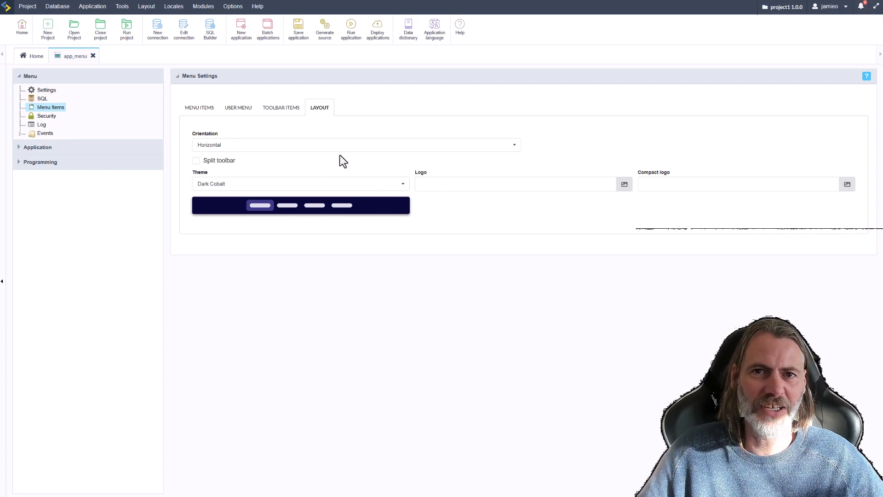
click(202, 110)
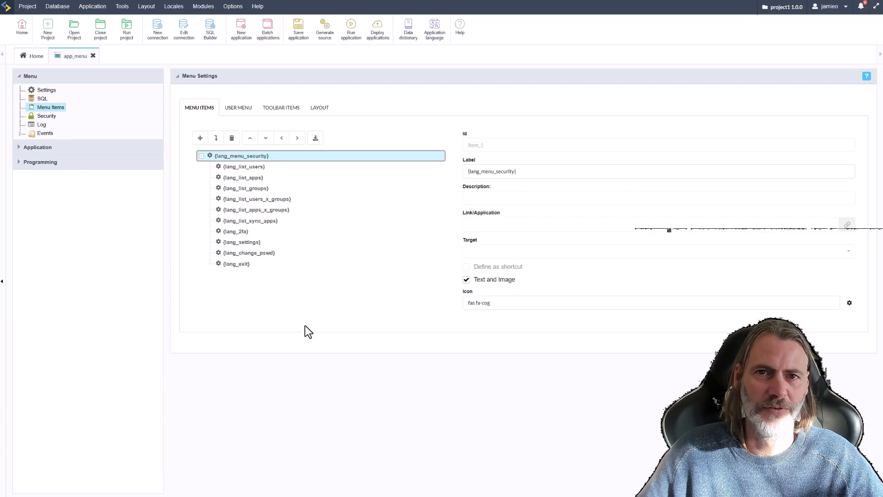
click(242, 110)
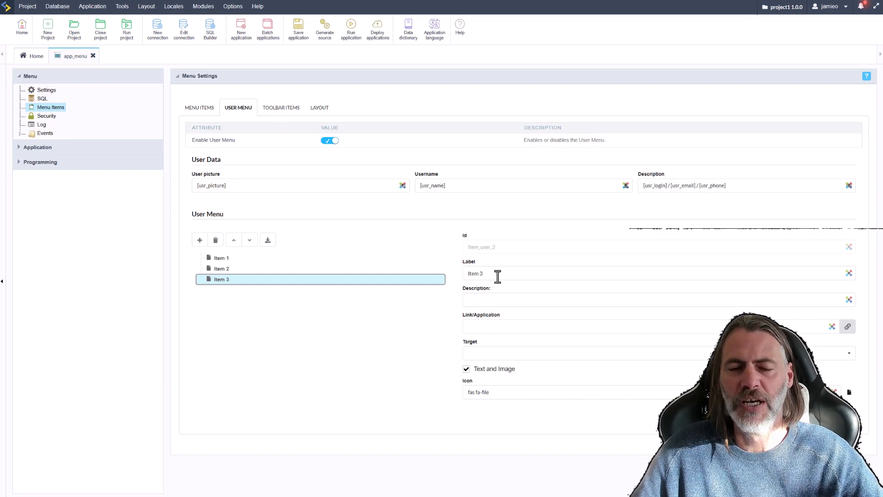
Check Item 3, Item 2 and Item 1, then save the app_menu application.
click(500, 301)
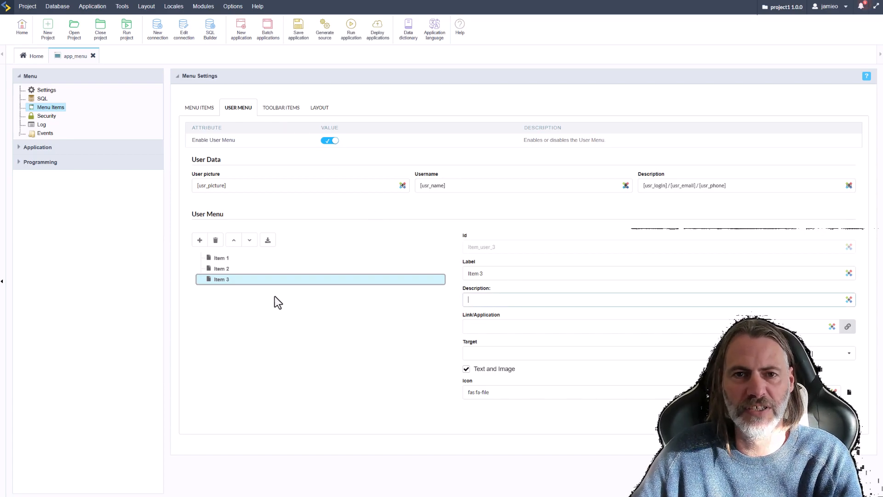
click(220, 267)
click(219, 259)
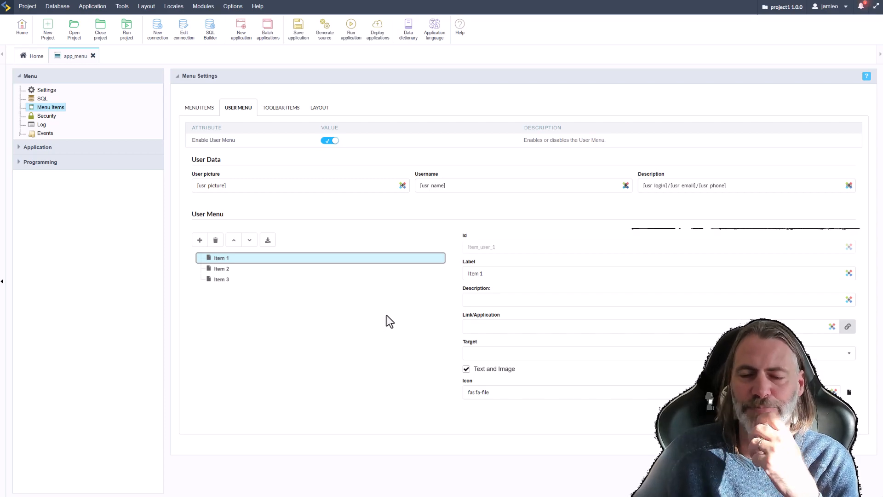
click(294, 24)
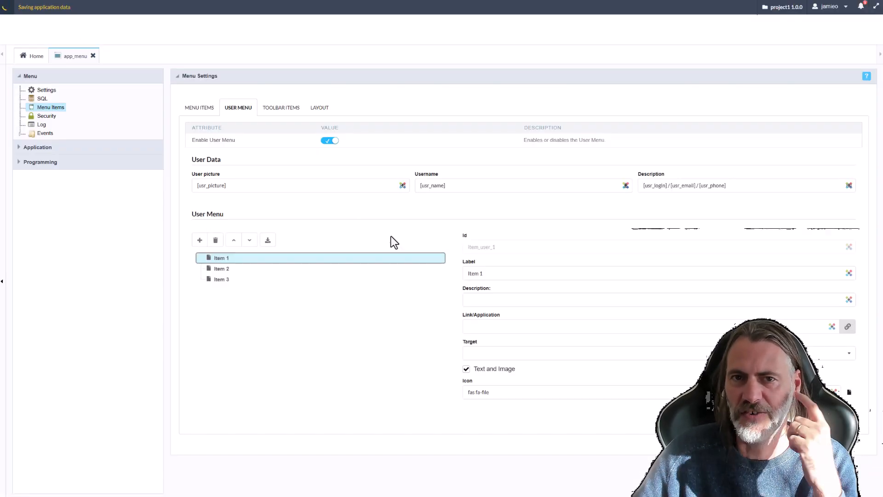